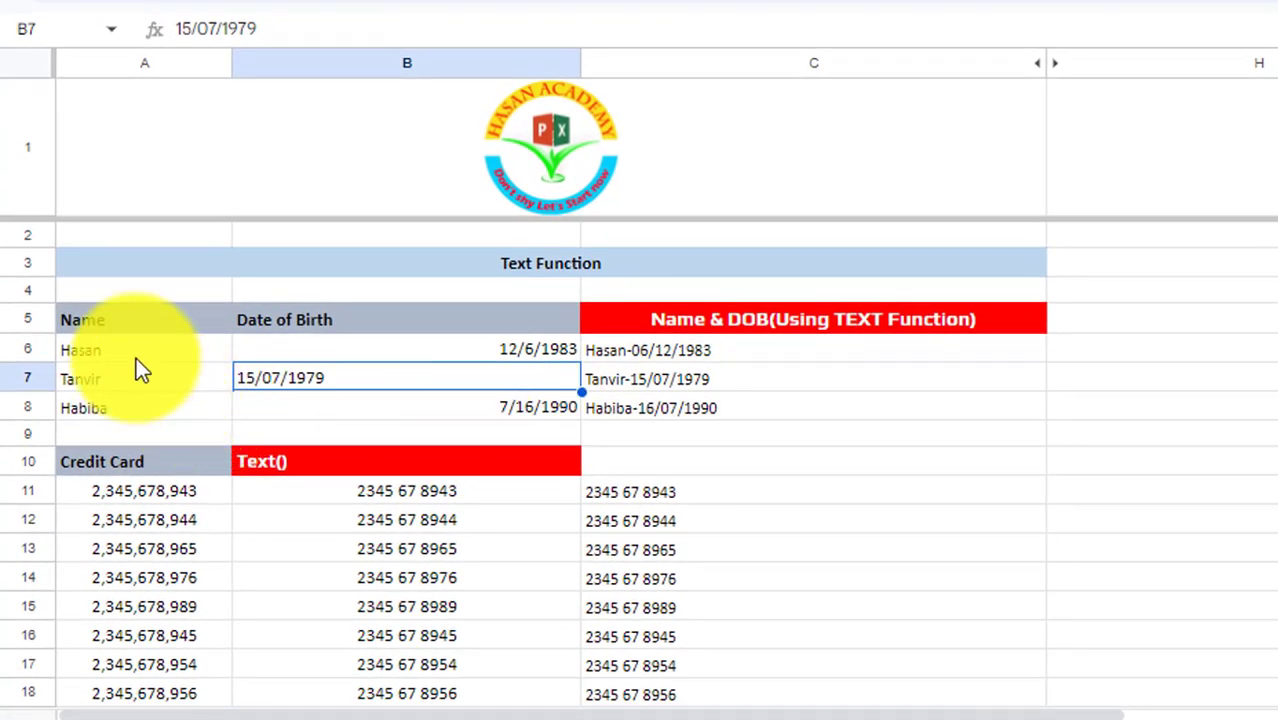
Examine the name, date of birth and combined TEXT formula in cells A6, B6 and C6.
{"action": "left_click", "coordinate": [136, 355]}
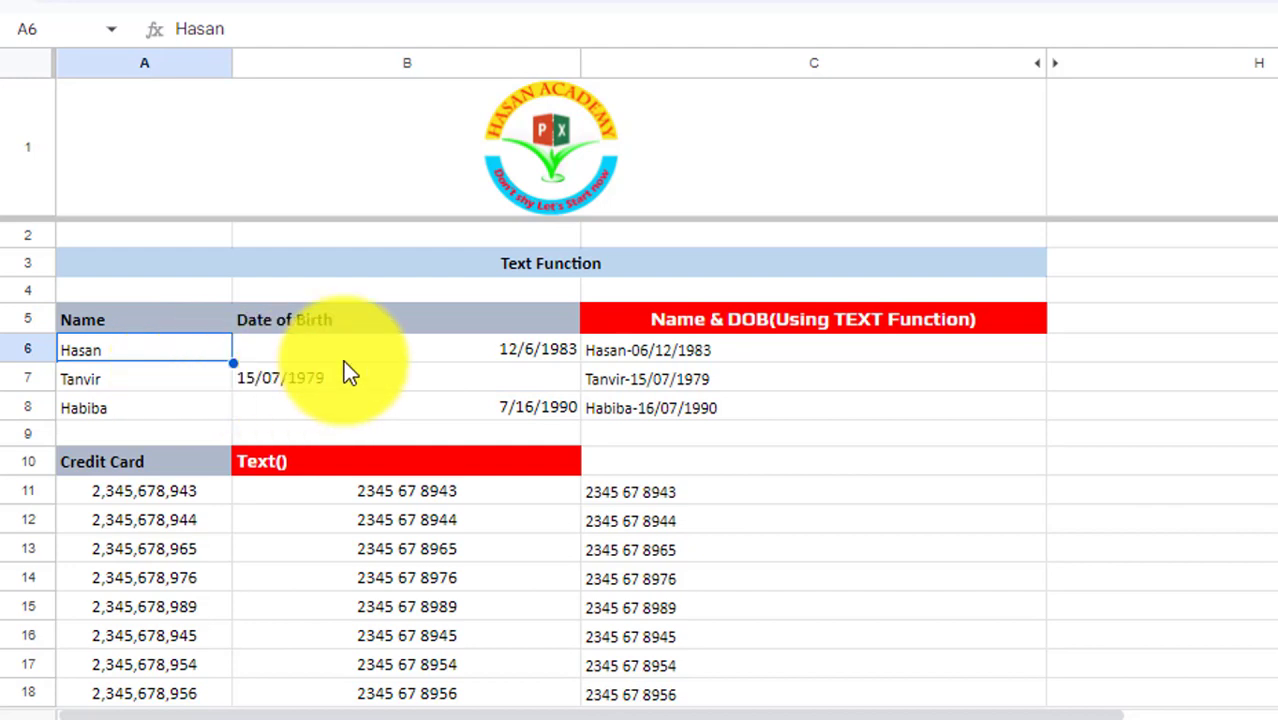
{"action": "left_click", "coordinate": [380, 350]}
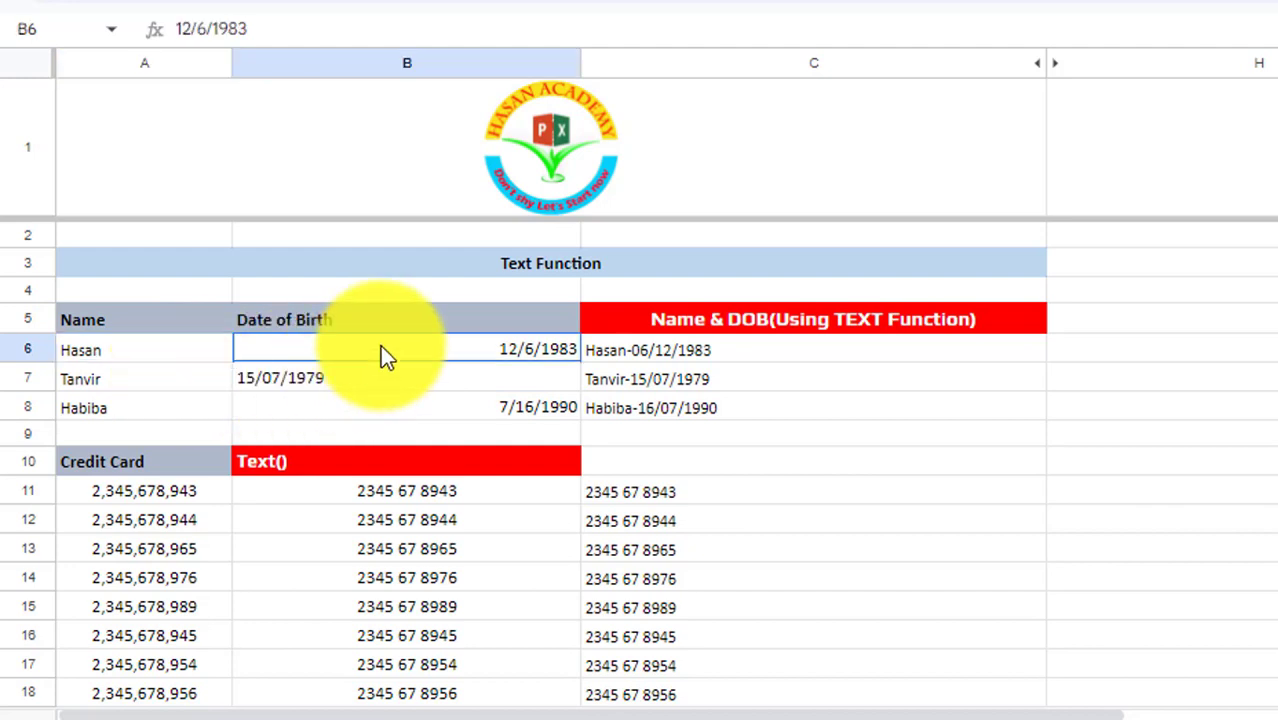
{"action": "left_click", "coordinate": [650, 355]}
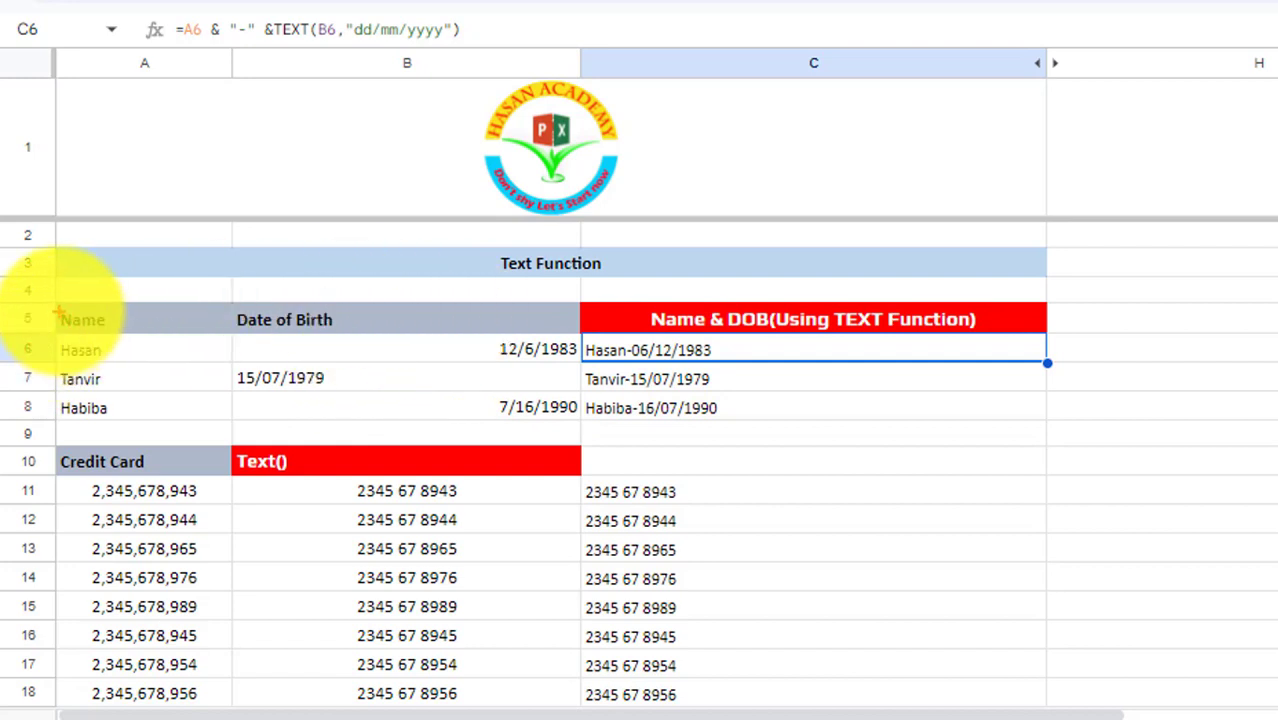
{"action": "left_click_drag", "start_coordinate": [193, 419], "coordinate": [167, 434]}
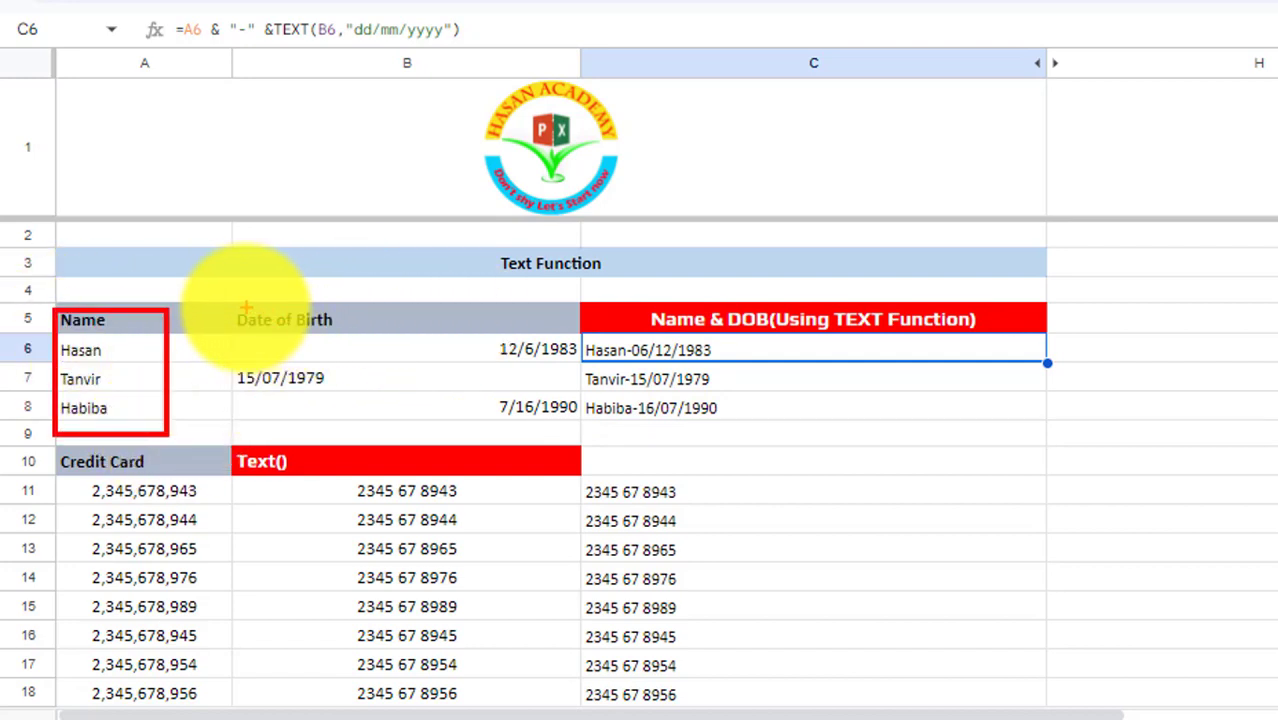
{"action": "mouse_move", "coordinate": [240, 308]}
{"action": "left_mouse_down"}
{"action": "mouse_move", "coordinate": [325, 382]}
{"action": "mouse_move", "coordinate": [473, 428]}
{"action": "mouse_move", "coordinate": [556, 434]}
{"action": "left_mouse_up"}
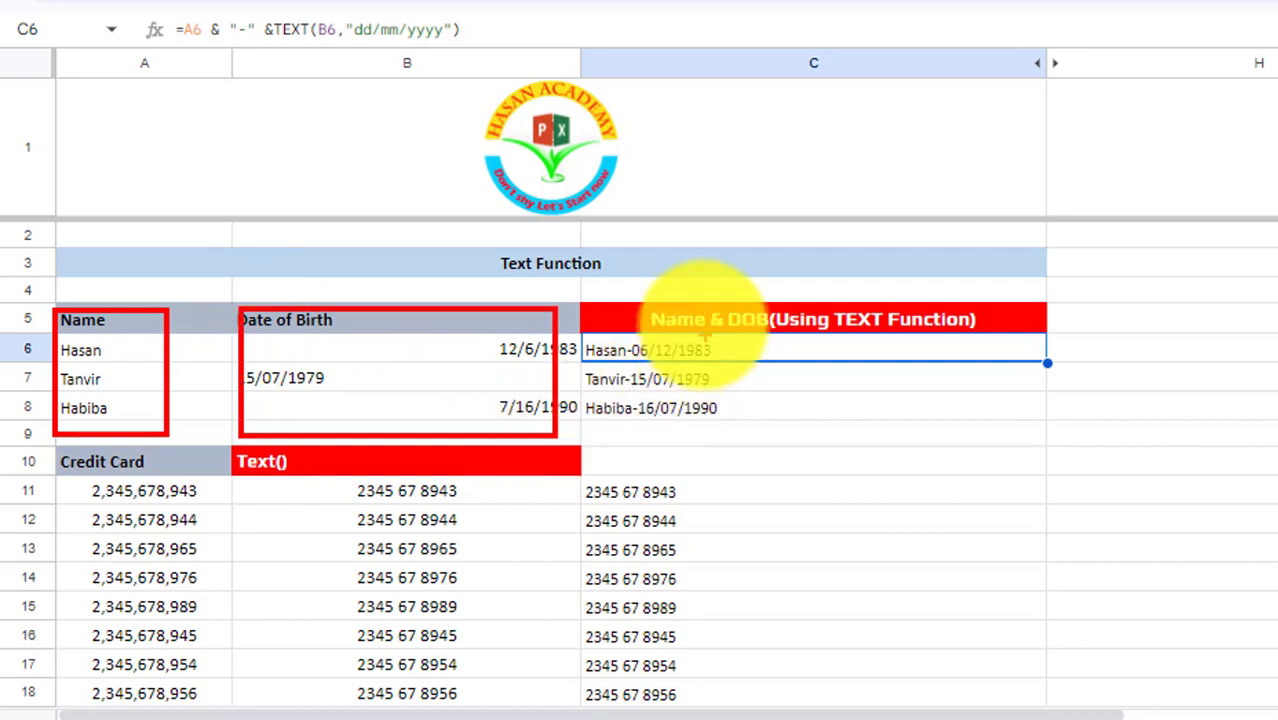
{"action": "mouse_move", "coordinate": [611, 306]}
{"action": "left_mouse_down"}
{"action": "mouse_move", "coordinate": [662, 382]}
{"action": "mouse_move", "coordinate": [995, 432]}
{"action": "left_mouse_up"}
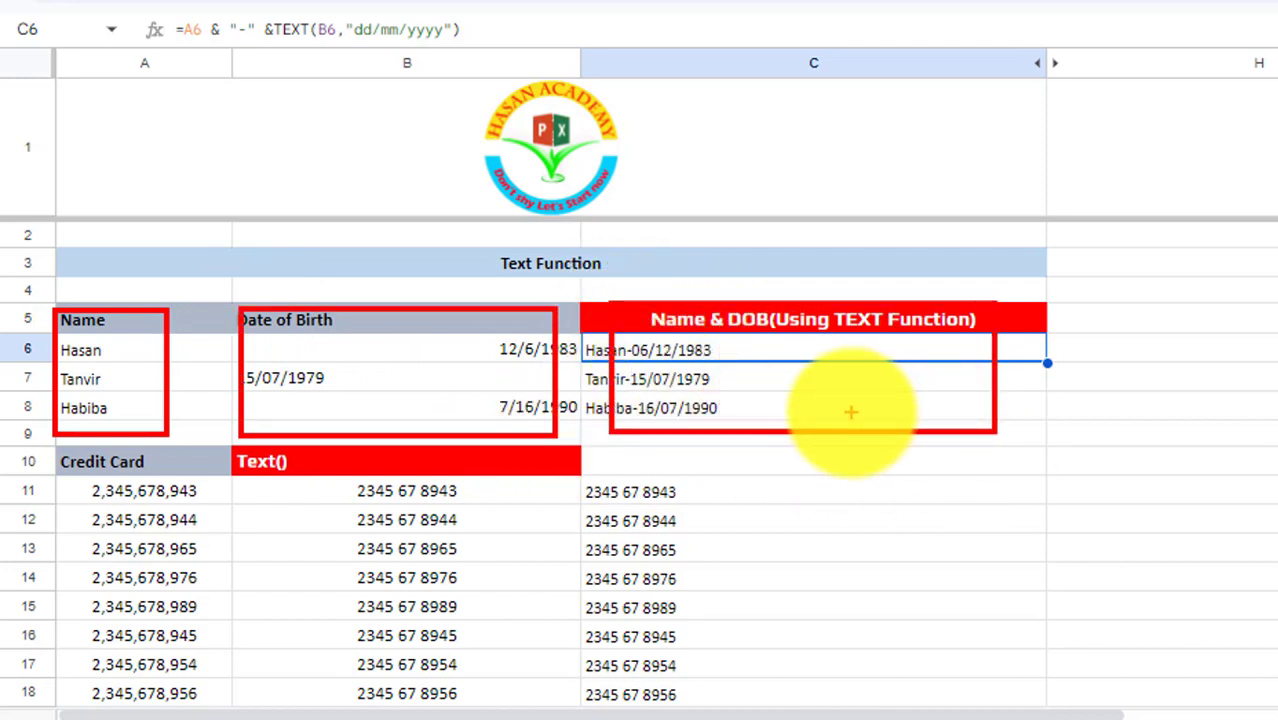
{"action": "key", "text": "Escape"}
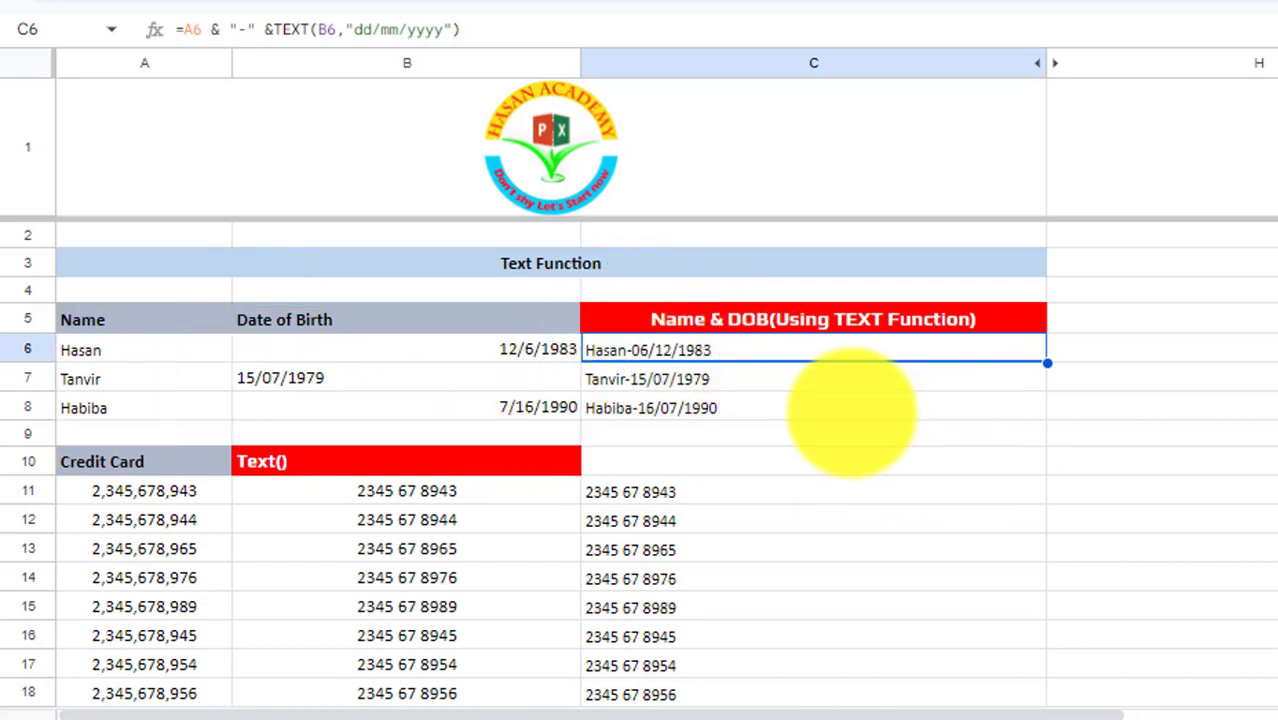
Join the name and date of birth in H6 with =A6&B6 and accept the suggested autofill for H7:H8.
{"action": "left_click", "coordinate": [1094, 352]}
{"action": "type", "text": "="}
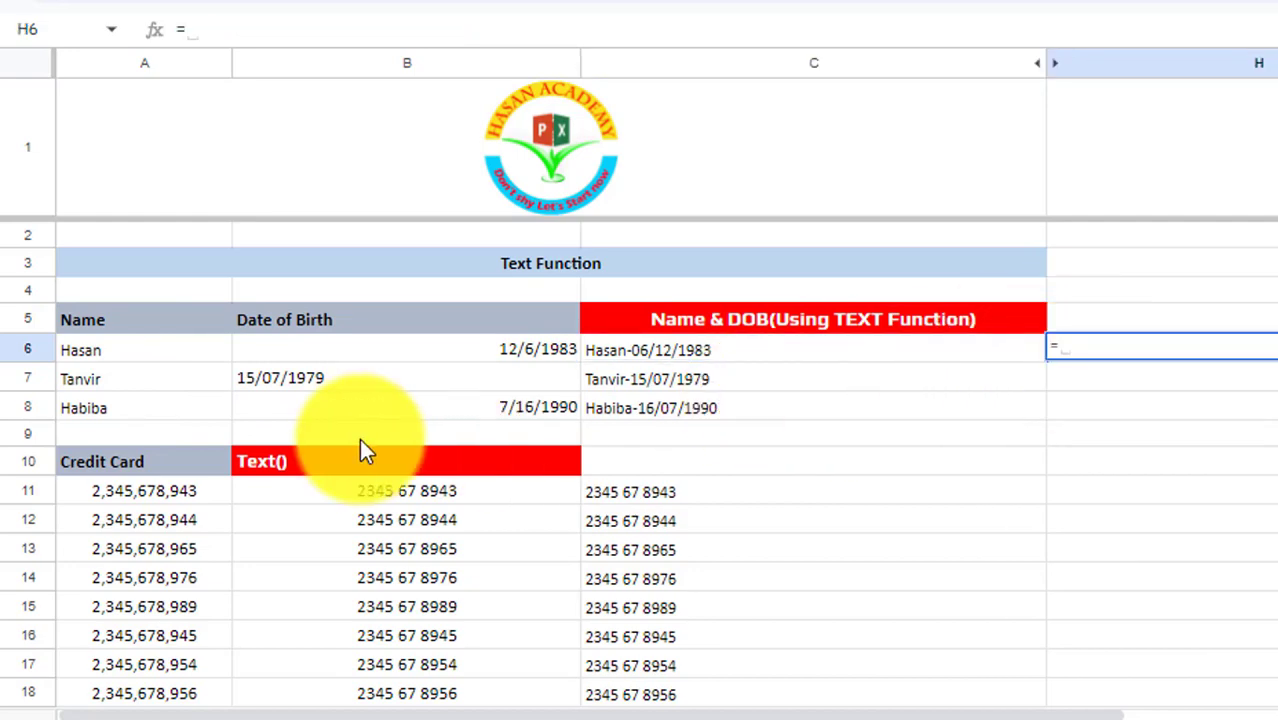
{"action": "left_click", "coordinate": [106, 350]}
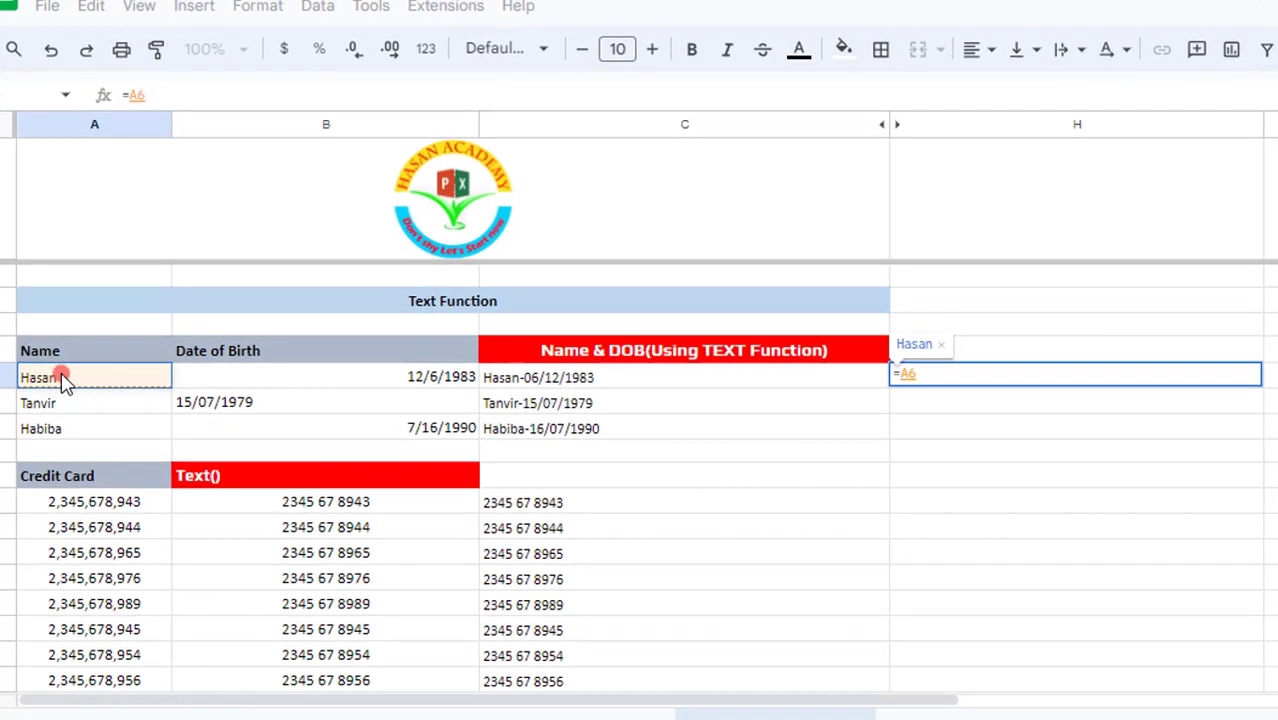
{"action": "type", "text": "&"}
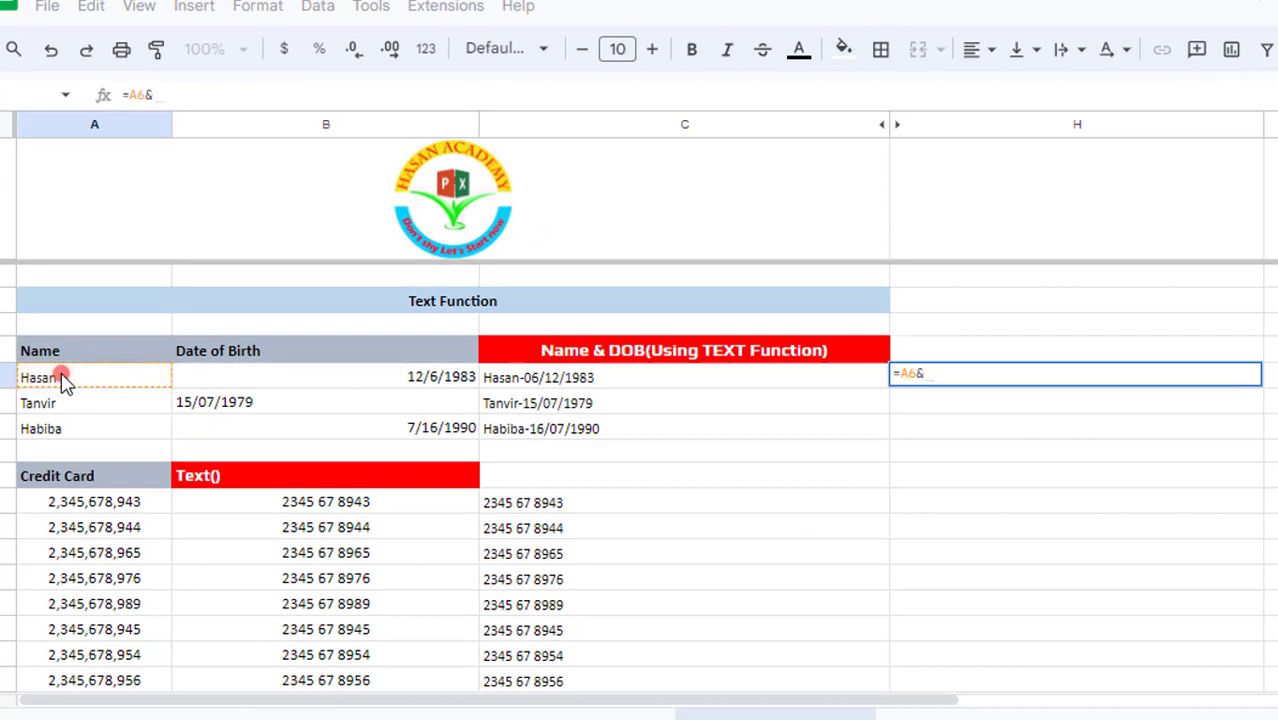
{"action": "left_click", "coordinate": [412, 384]}
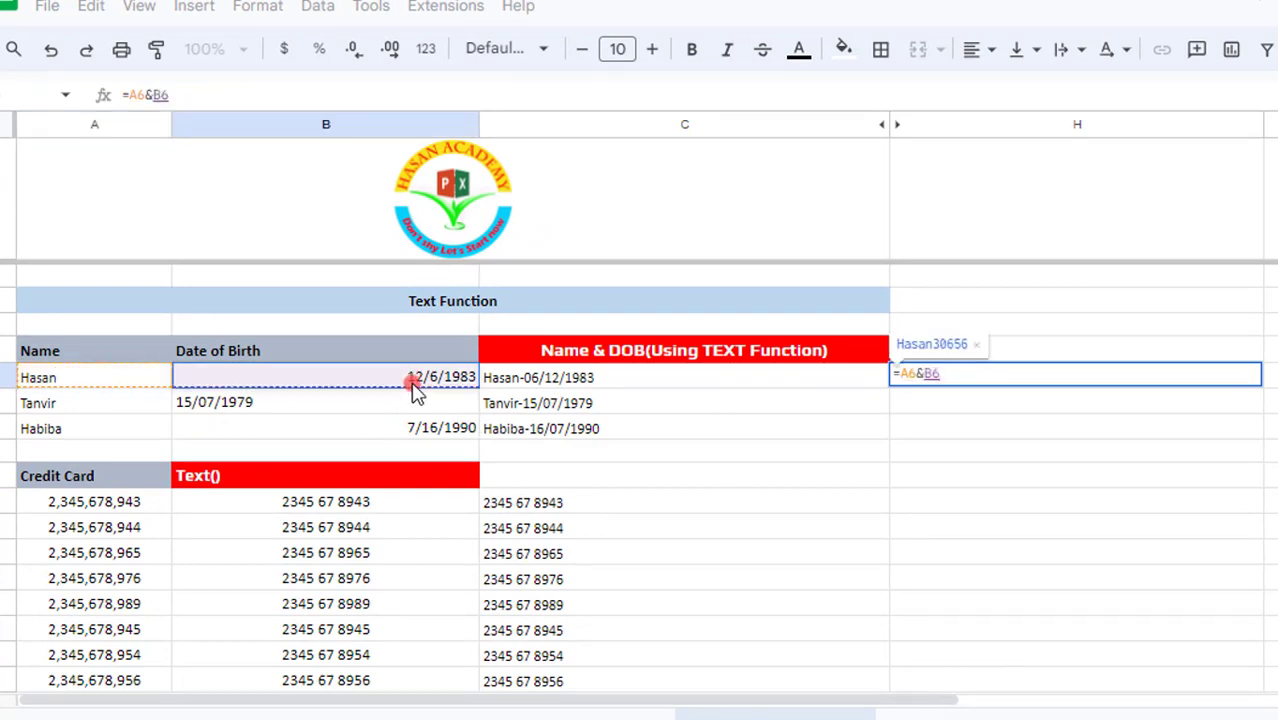
{"action": "key", "text": "Return"}
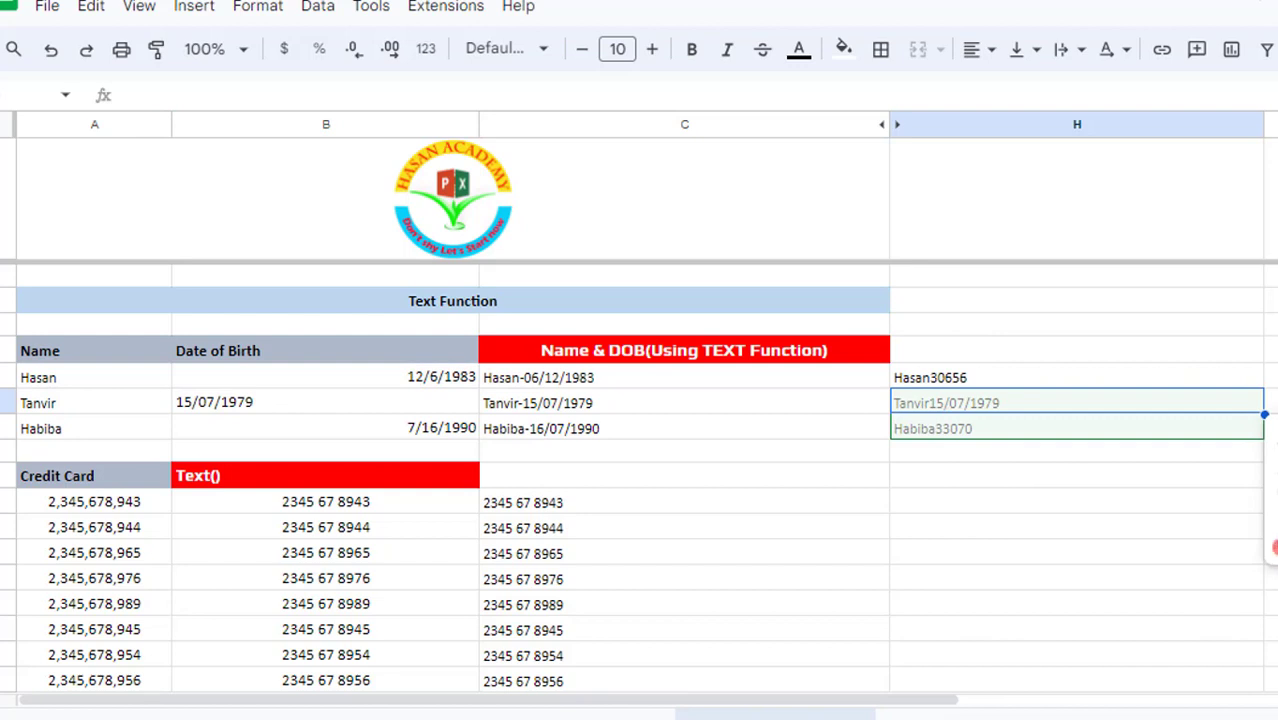
{"action": "left_click", "coordinate": [1275, 547]}
{"action": "left_click", "coordinate": [1004, 522]}
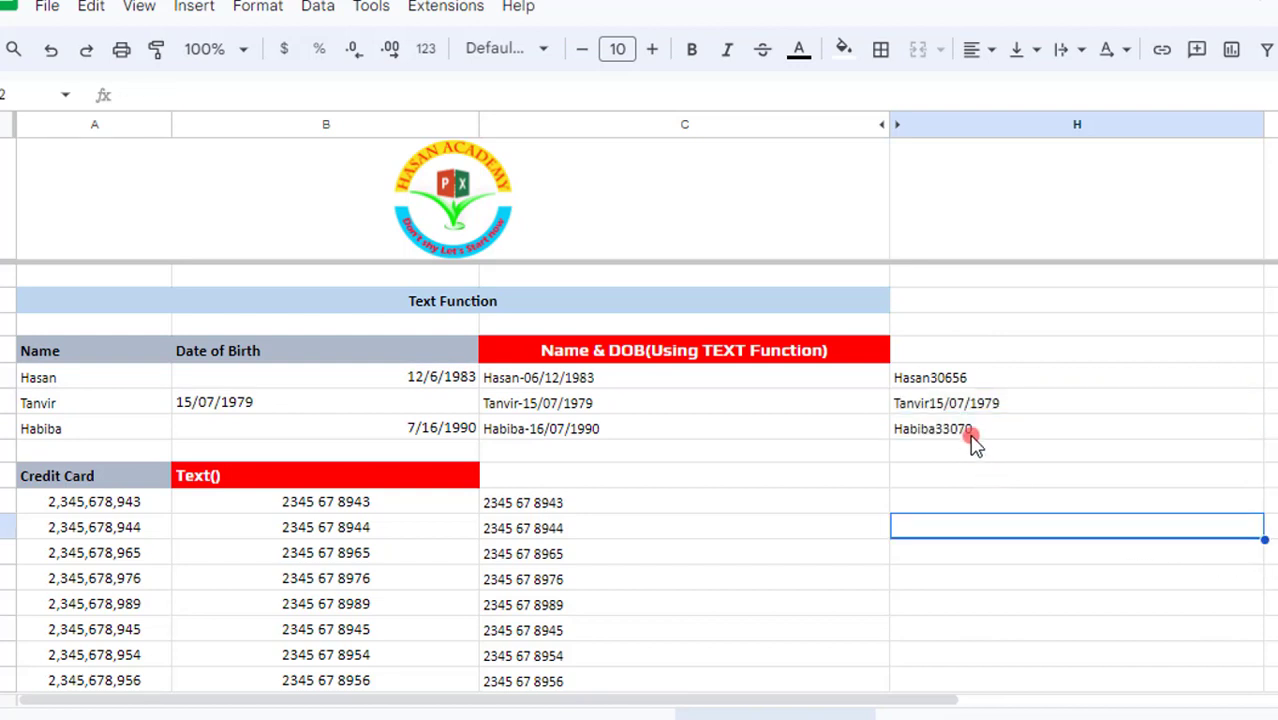
Compare the joined results in H6:H8 with the source dates of birth in B6:B8.
{"action": "left_click_drag", "start_coordinate": [890, 368], "coordinate": [986, 392]}
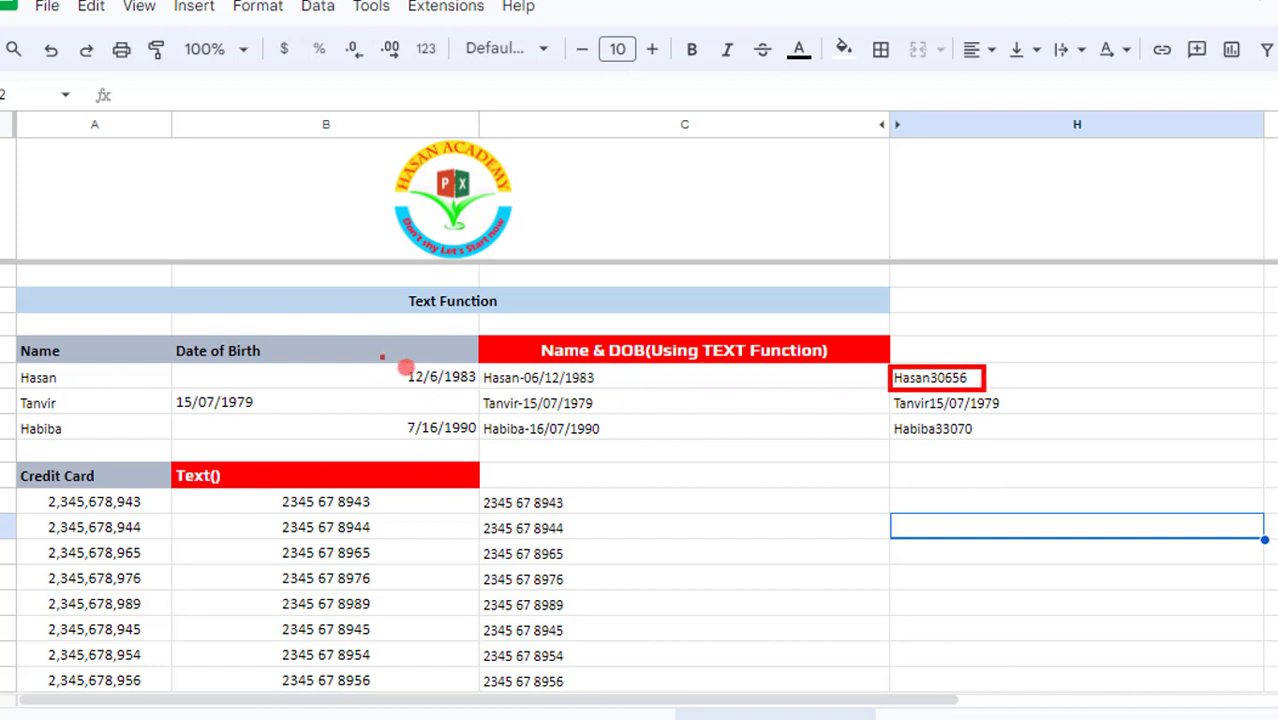
{"action": "left_click_drag", "start_coordinate": [381, 357], "coordinate": [480, 393]}
{"action": "left_click_drag", "start_coordinate": [946, 364], "coordinate": [960, 310]}
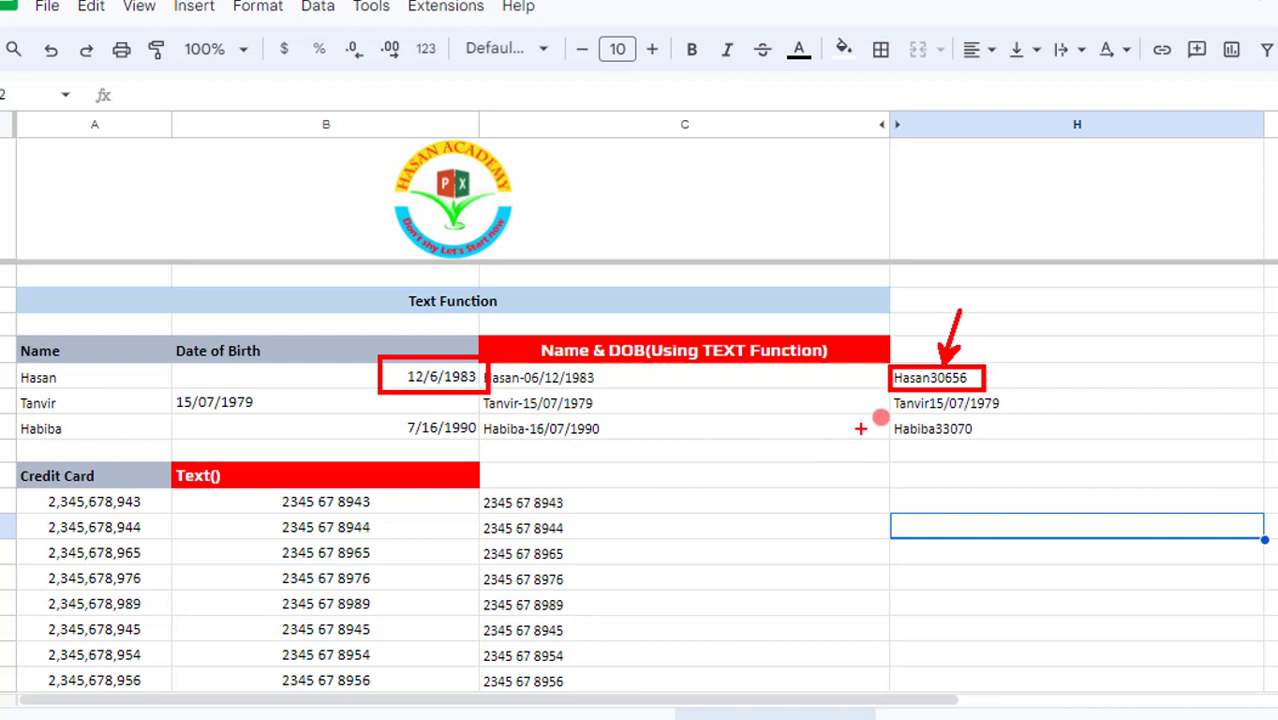
{"action": "left_click_drag", "start_coordinate": [883, 416], "coordinate": [988, 448]}
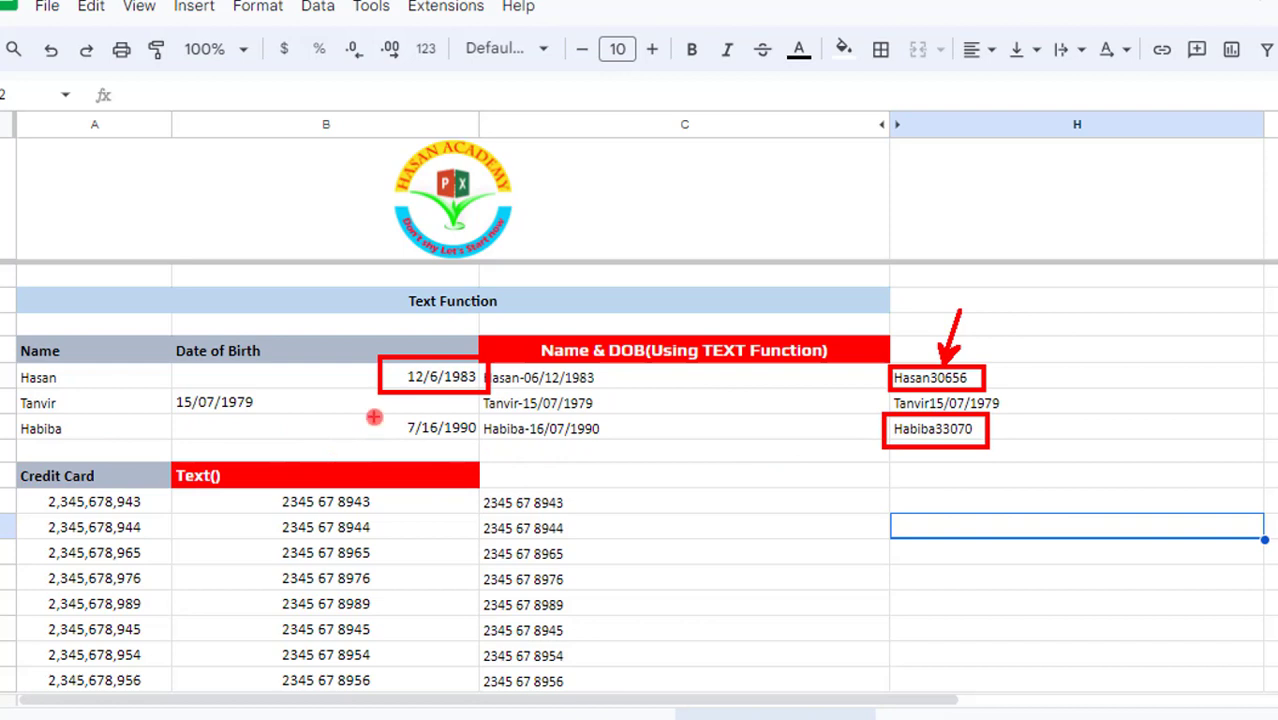
{"action": "left_click_drag", "start_coordinate": [372, 415], "coordinate": [478, 444]}
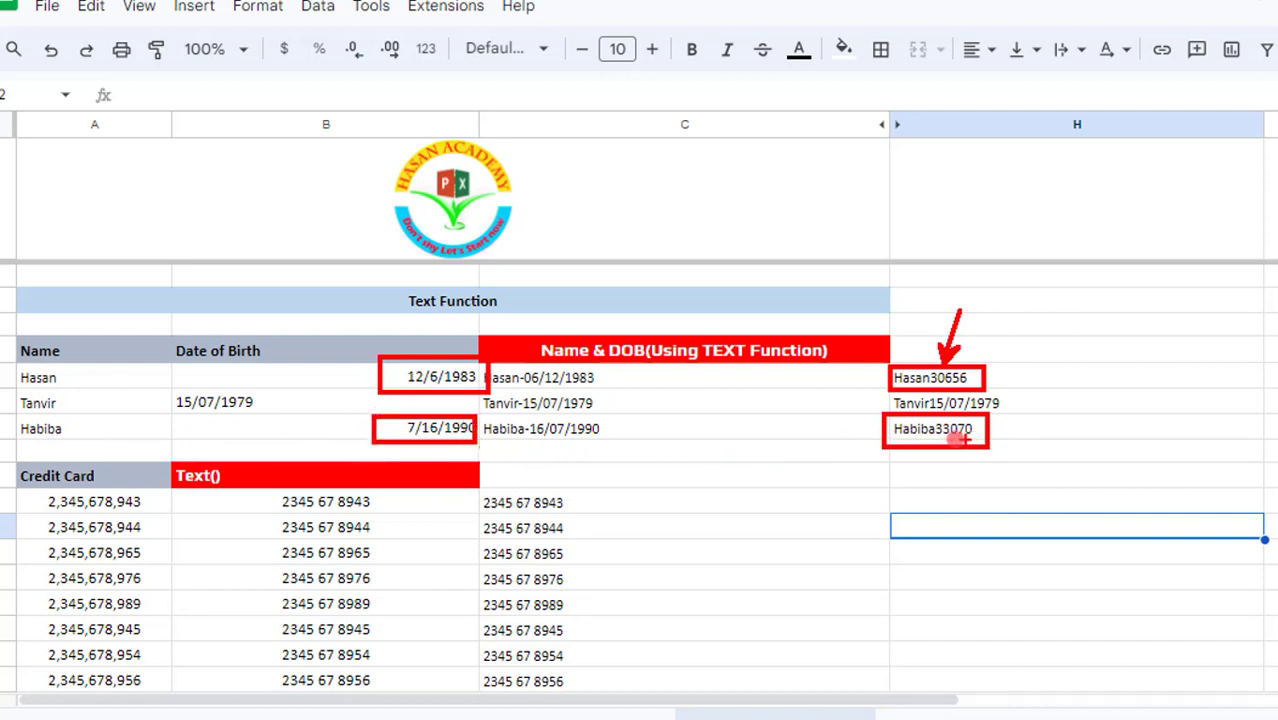
{"action": "left_click_drag", "start_coordinate": [947, 436], "coordinate": [923, 483]}
{"action": "mouse_move", "coordinate": [168, 381]}
{"action": "left_mouse_down"}
{"action": "mouse_move", "coordinate": [250, 424]}
{"action": "mouse_move", "coordinate": [279, 420]}
{"action": "left_mouse_up"}
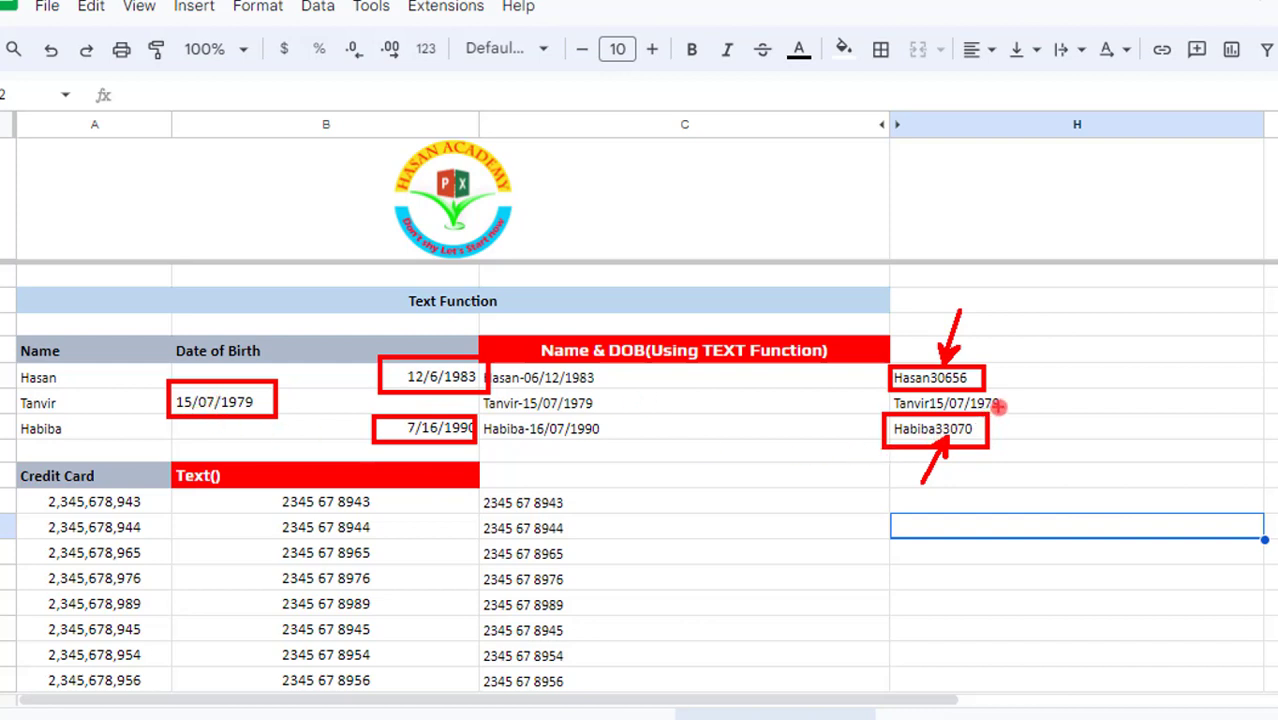
{"action": "left_click_drag", "start_coordinate": [999, 407], "coordinate": [1078, 371]}
{"action": "key", "text": "Escape"}
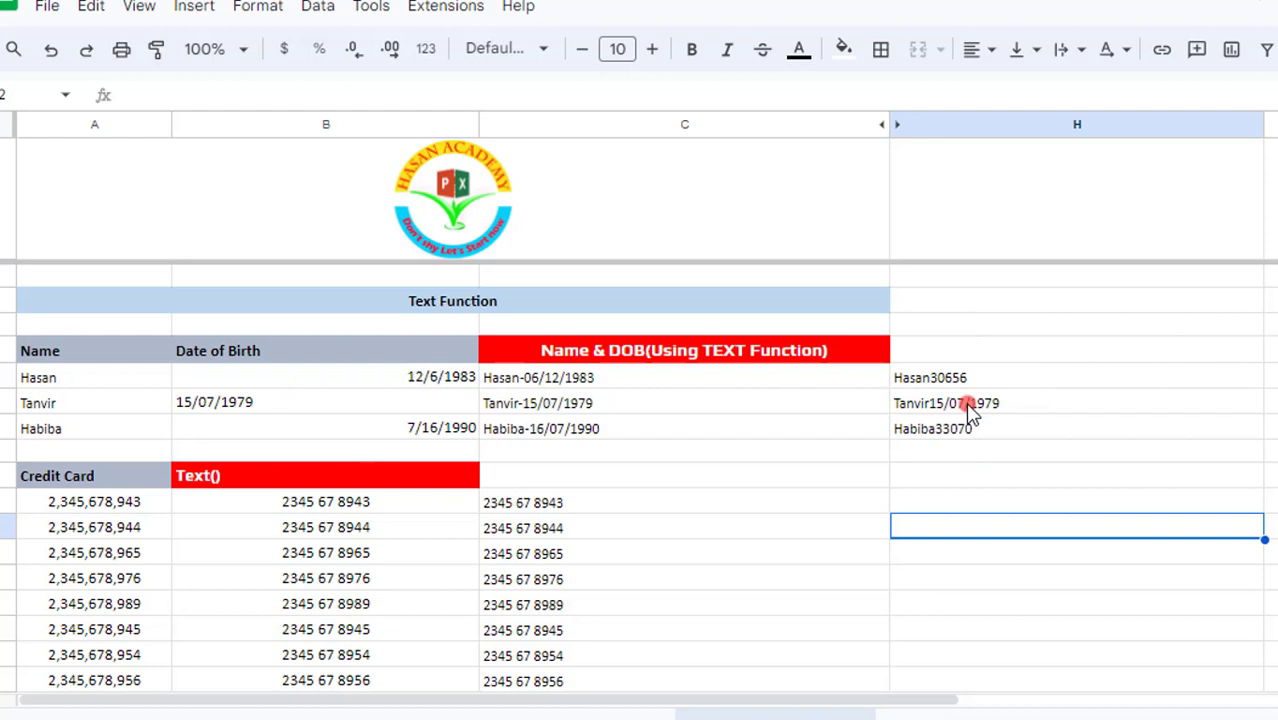
Rewrite the date of birth in B7 in month/day/year order.
{"action": "left_click", "coordinate": [182, 406]}
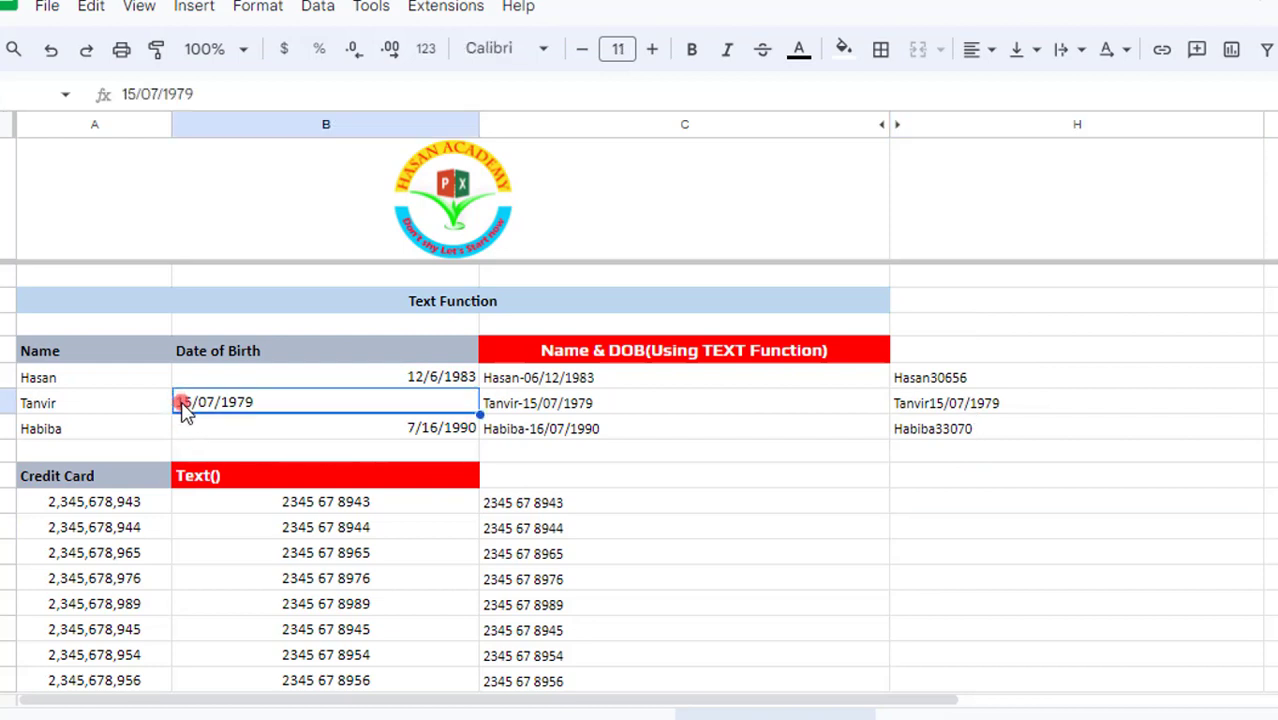
{"action": "left_click", "coordinate": [137, 93]}
{"action": "key", "text": "BackSpace"}
{"action": "key", "text": "BackSpace"}
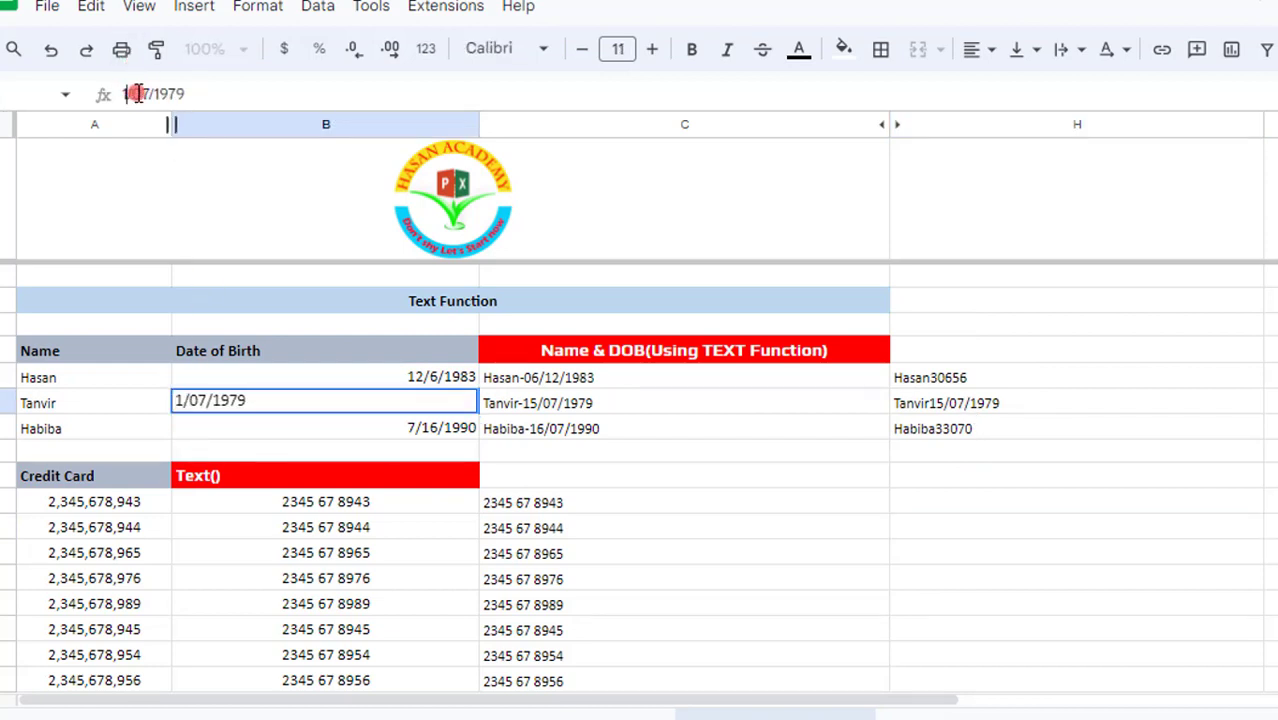
{"action": "type", "text": "07"}
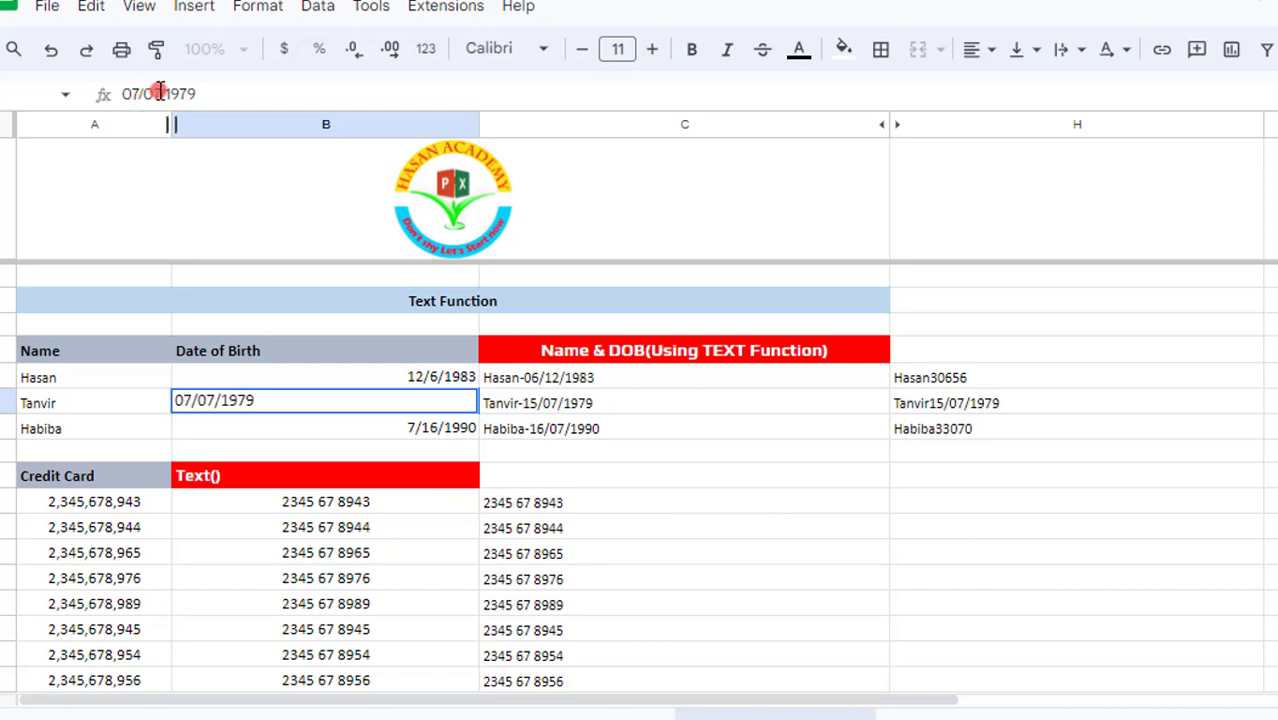
{"action": "key", "text": "BackSpace"}
{"action": "key", "text": "BackSpace"}
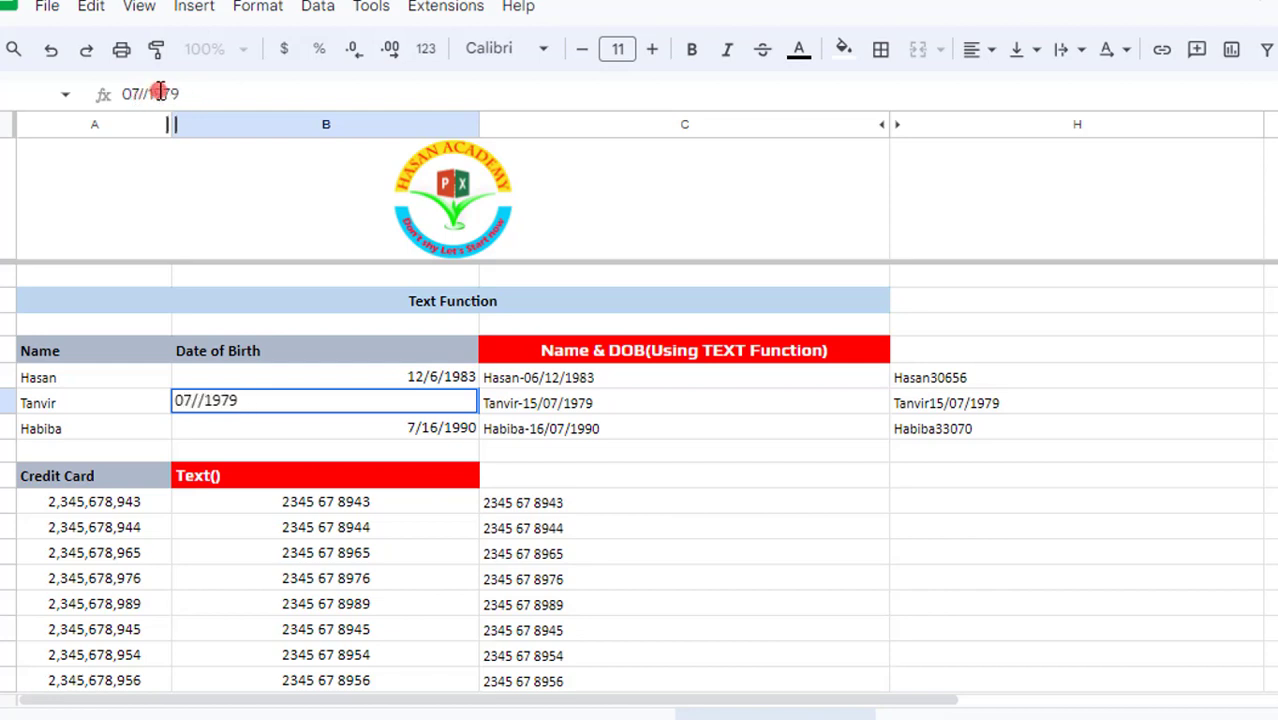
{"action": "type", "text": "15"}
{"action": "key", "text": "Return"}
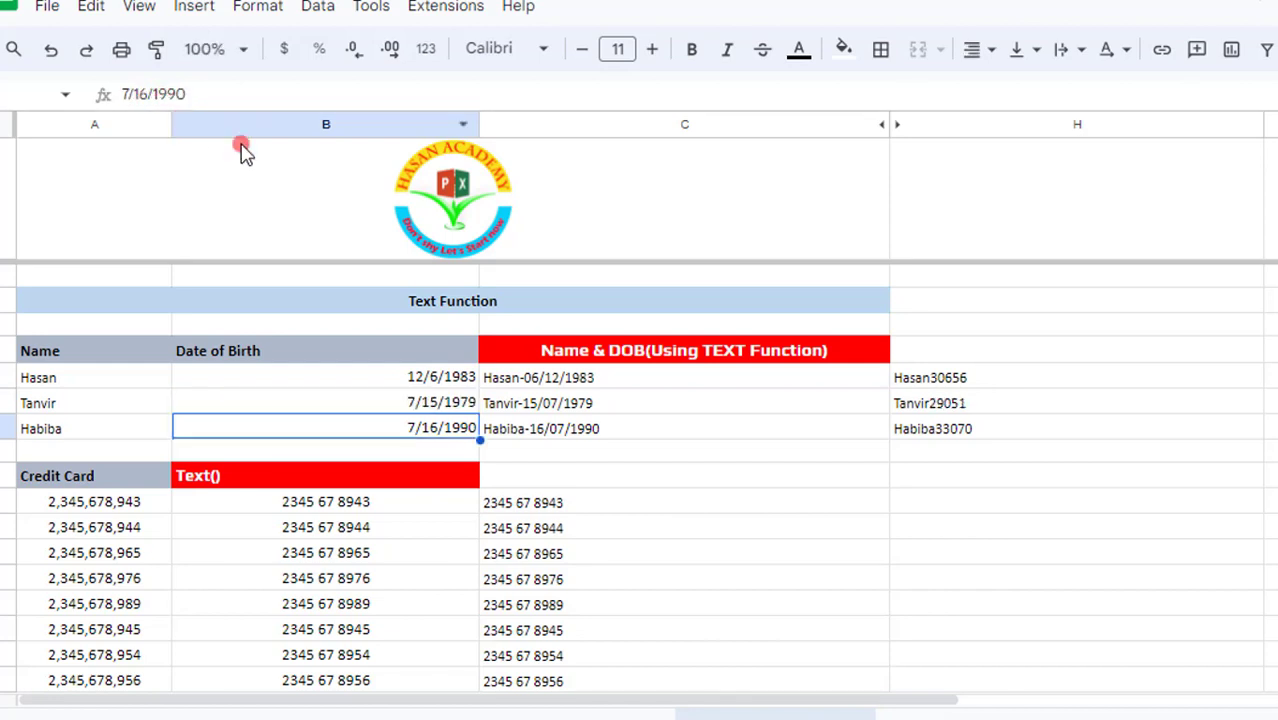
Compare the plain joined formula in H7 with the TEXT-based results and formula in C6:C8.
{"action": "left_click", "coordinate": [975, 403]}
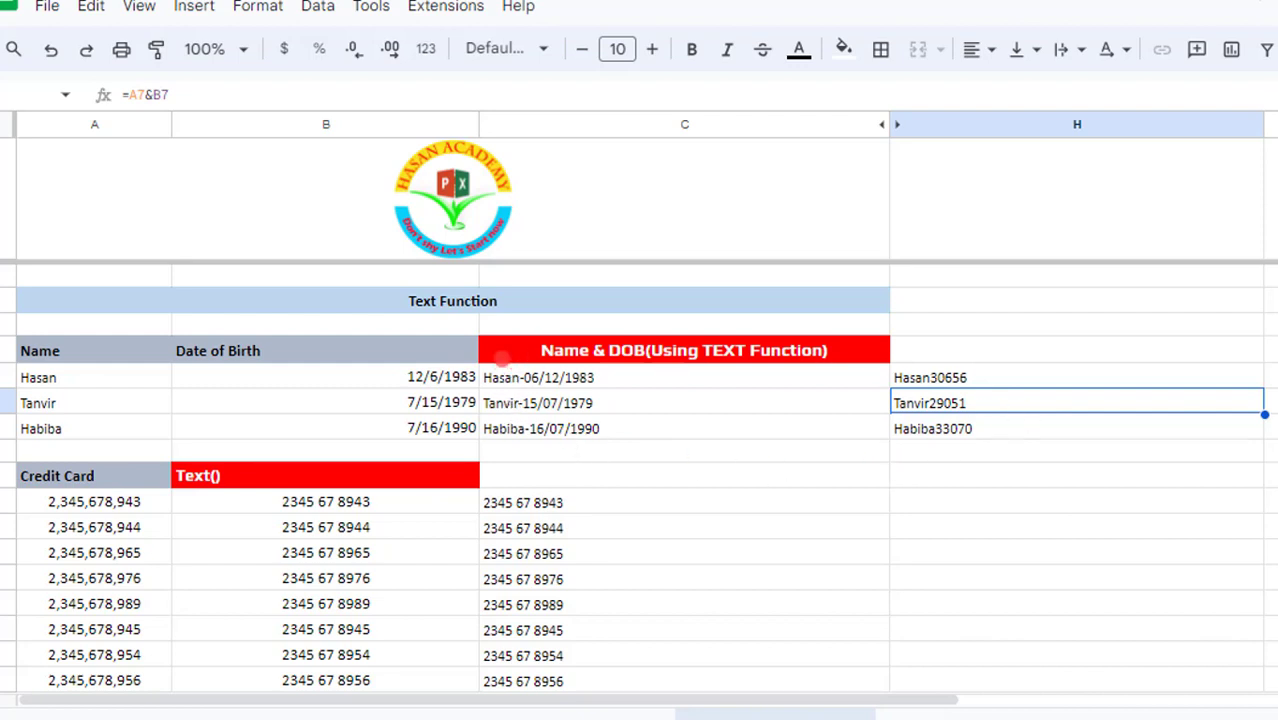
{"action": "left_click_drag", "start_coordinate": [474, 367], "coordinate": [628, 450]}
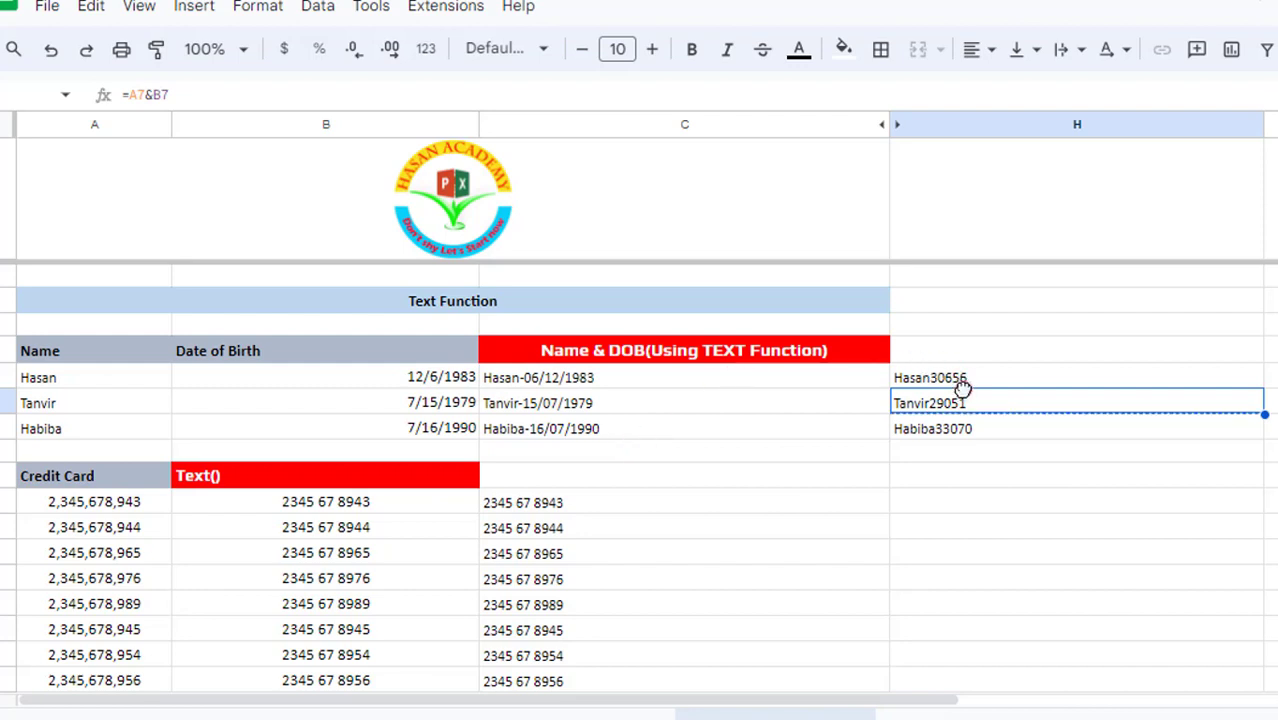
{"action": "left_click", "coordinate": [975, 452]}
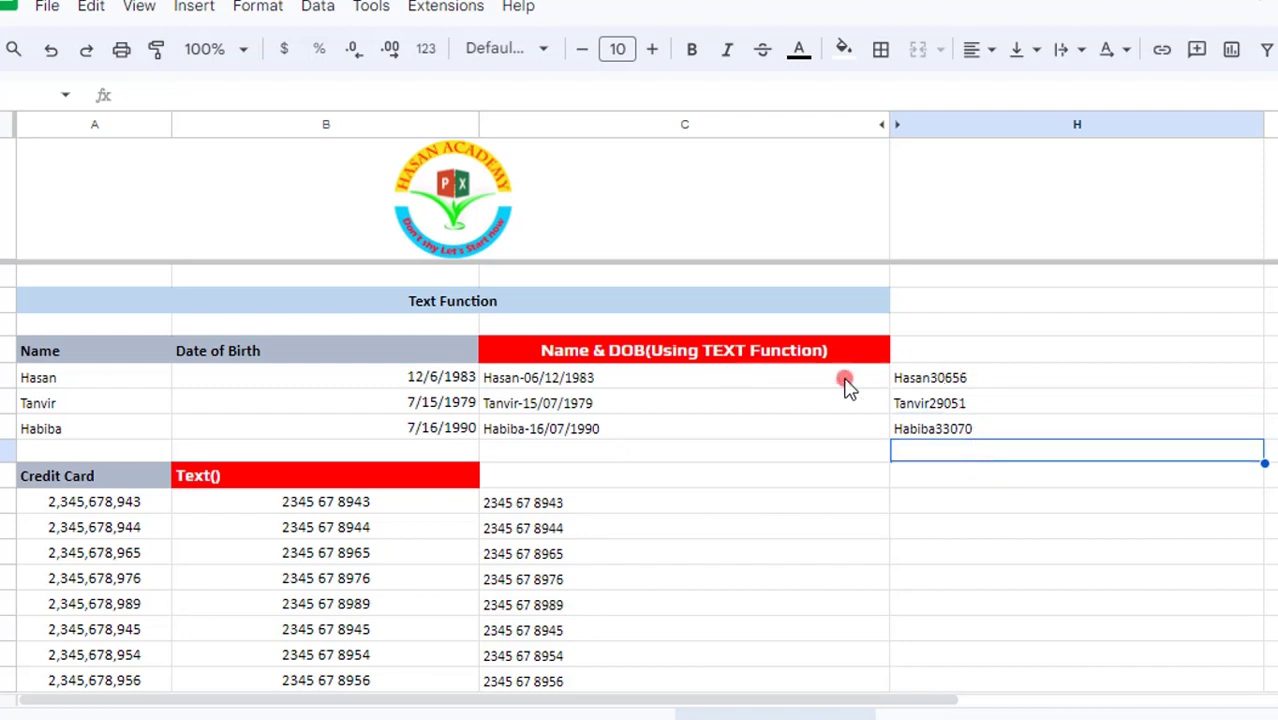
{"action": "left_click", "coordinate": [630, 383]}
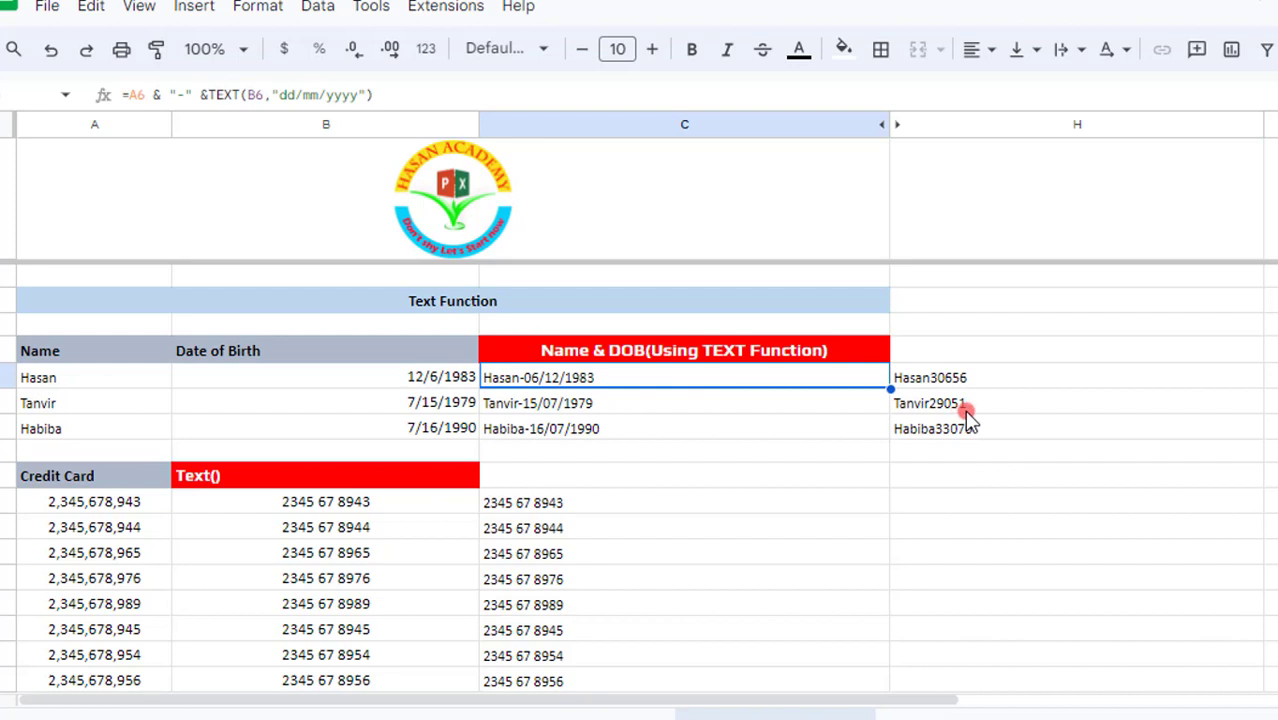
Clear the joined name and date results from H6:H8.
{"action": "left_click", "coordinate": [978, 479]}
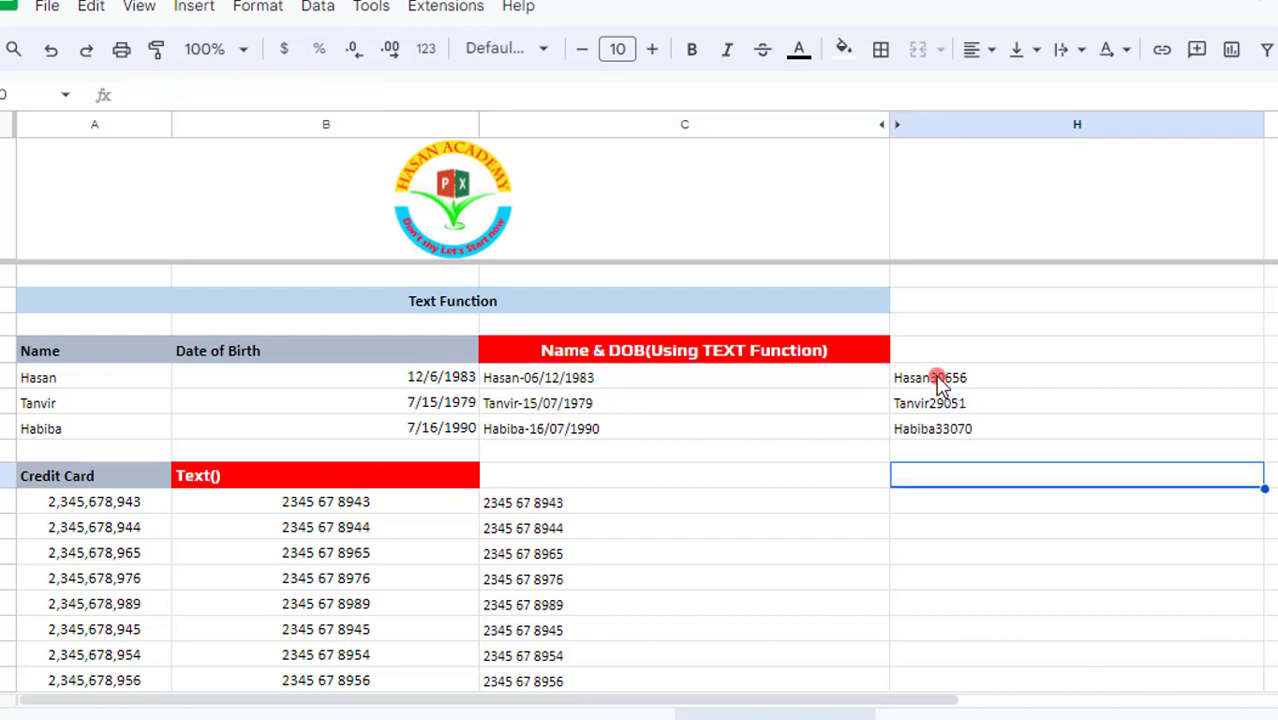
{"action": "left_click_drag", "start_coordinate": [941, 377], "coordinate": [929, 425]}
{"action": "key", "text": "Delete"}
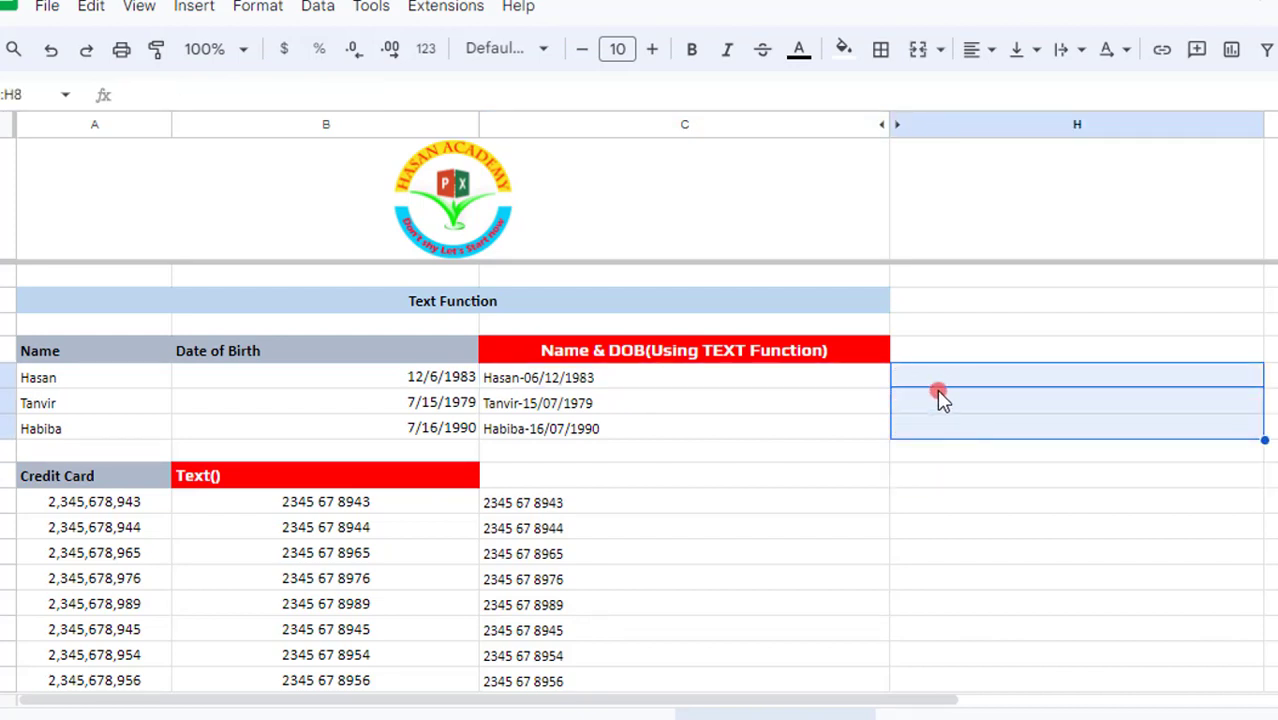
Start a formula in H6 that joins the name in A6 to a TEXT function referencing the date in B6.
{"action": "left_click", "coordinate": [930, 379]}
{"action": "type", "text": "="}
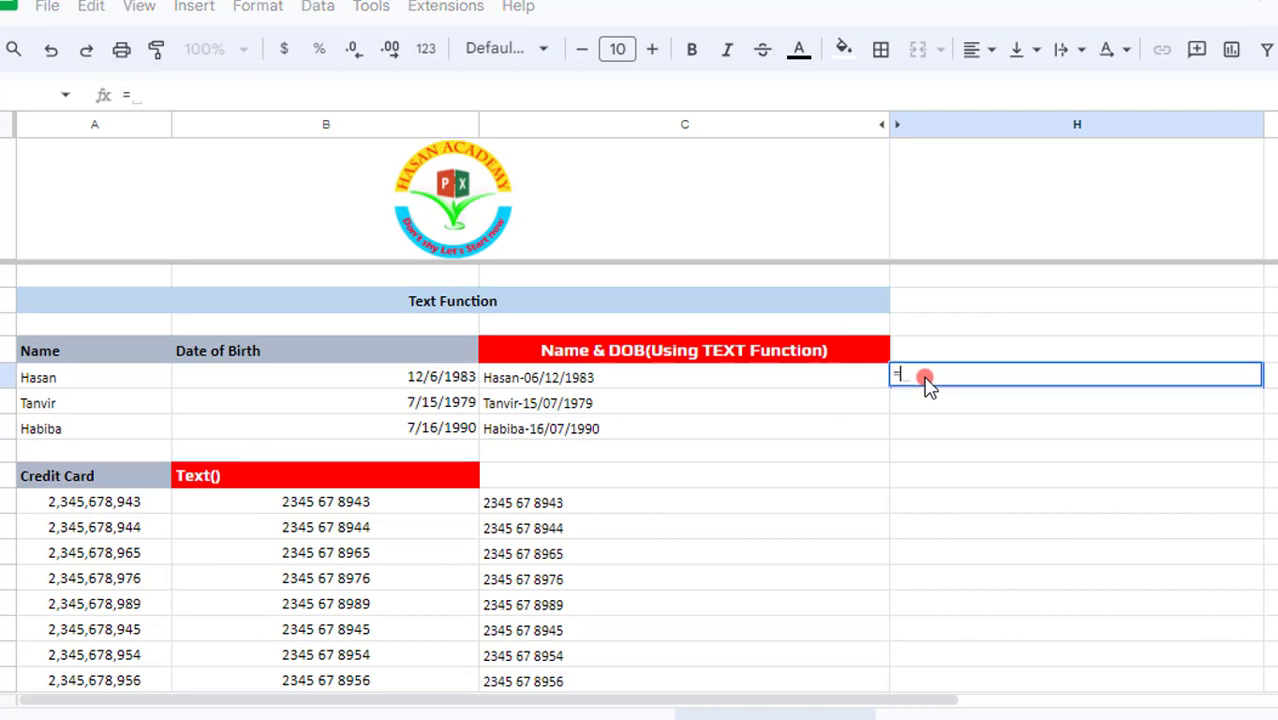
{"action": "left_click", "coordinate": [87, 381]}
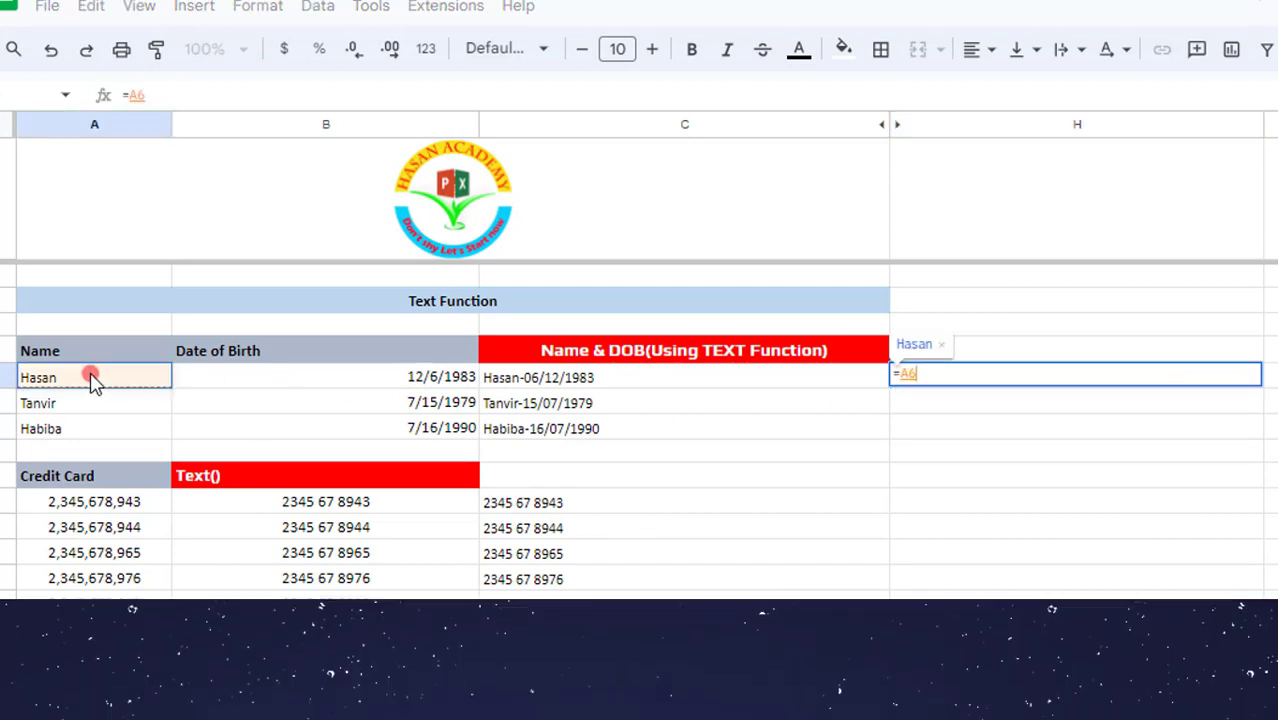
{"action": "type", "text": "&Tex"}
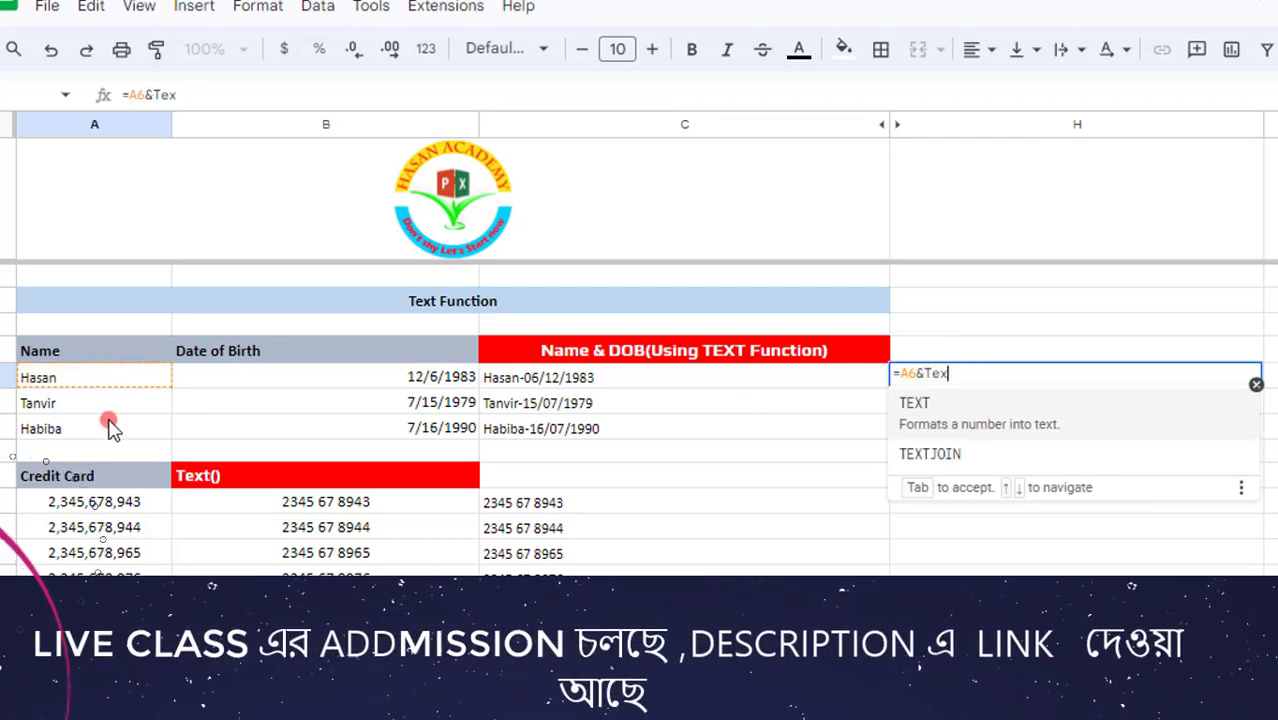
{"action": "left_click", "coordinate": [915, 409]}
{"action": "left_click", "coordinate": [936, 414]}
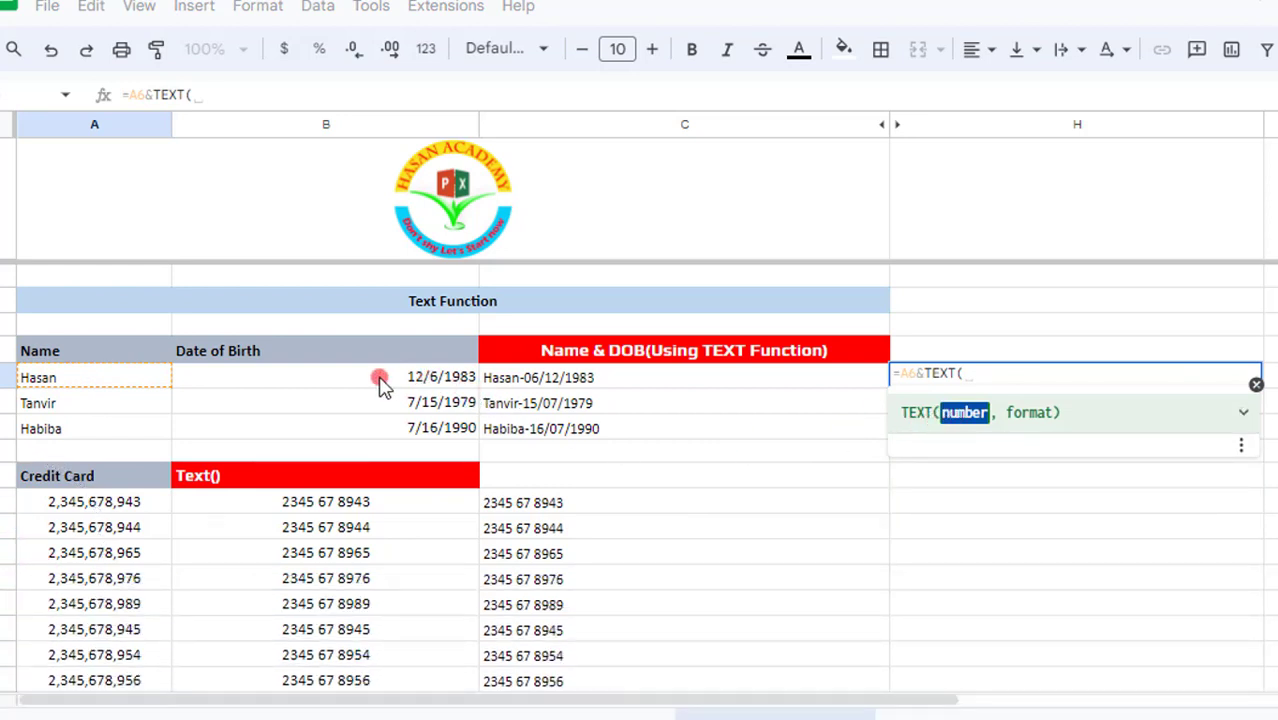
{"action": "left_click", "coordinate": [982, 375]}
{"action": "left_click", "coordinate": [428, 380]}
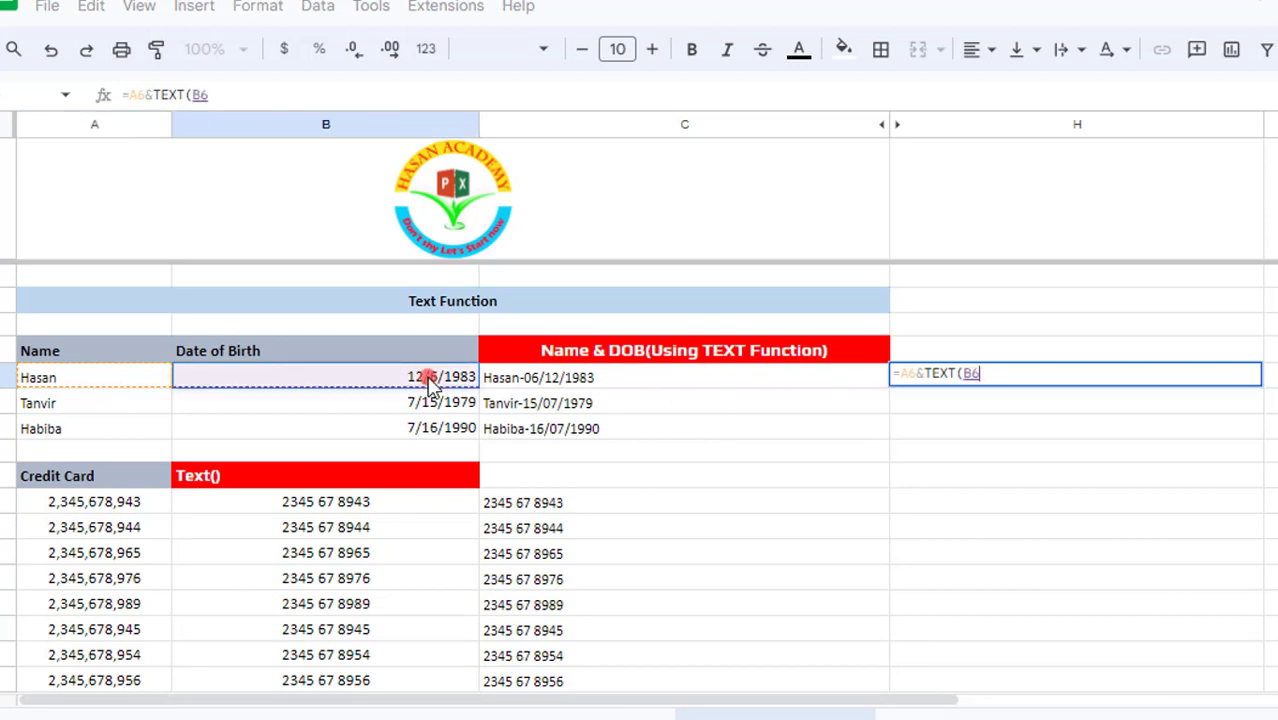
Complete the H6 formula with the date format "dd,mm,yyy" and accept the suggested autofill for H7:H8.
{"action": "type", "text": ","}
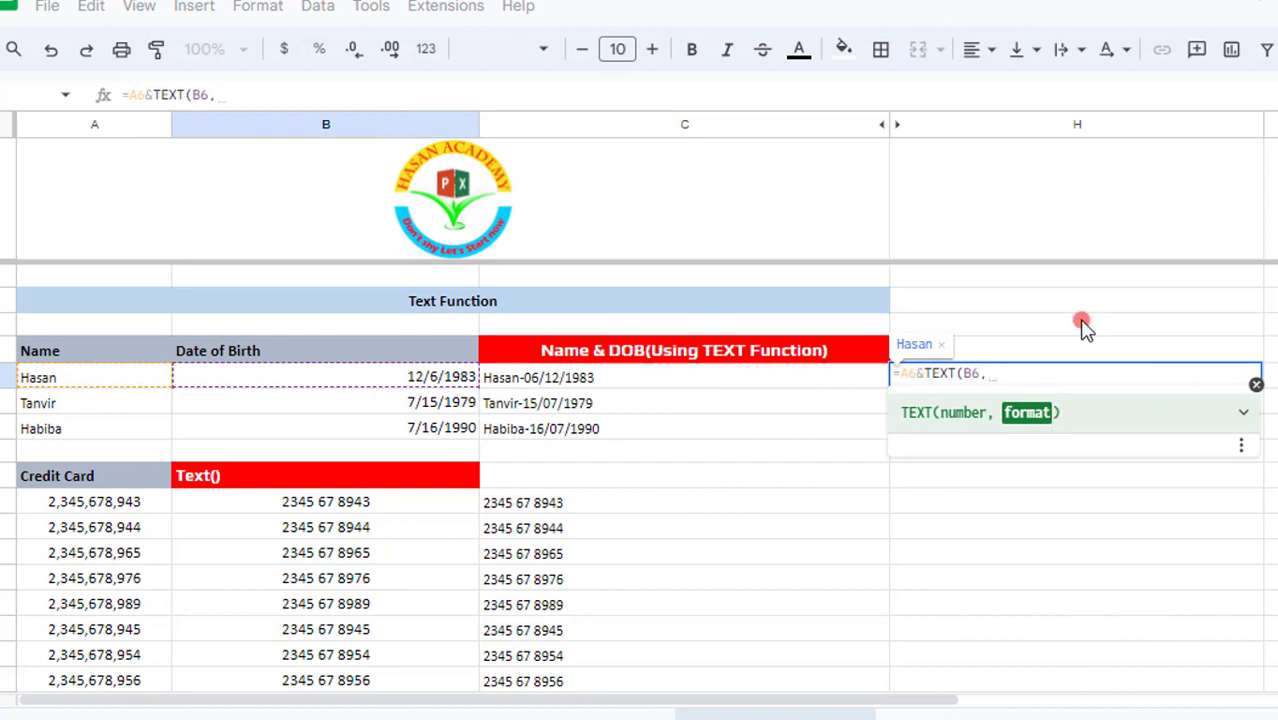
{"action": "type", "text": "\""}
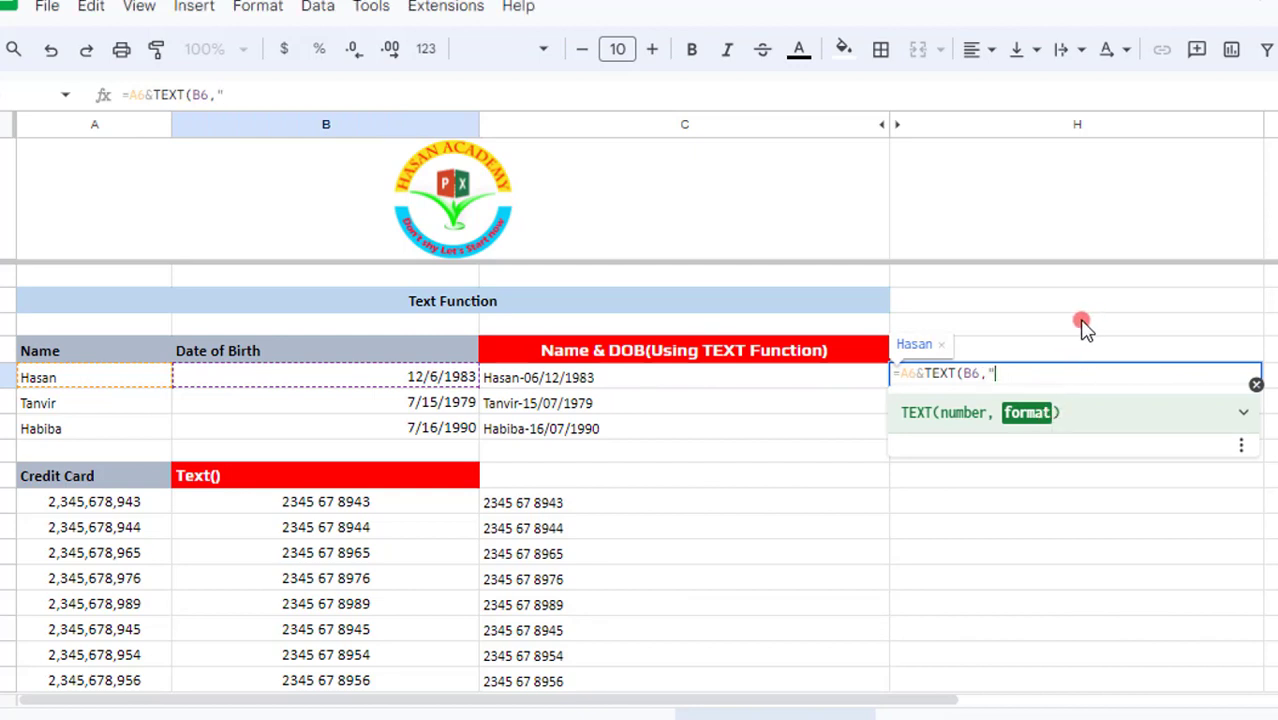
{"action": "type", "text": "dd,mm,"}
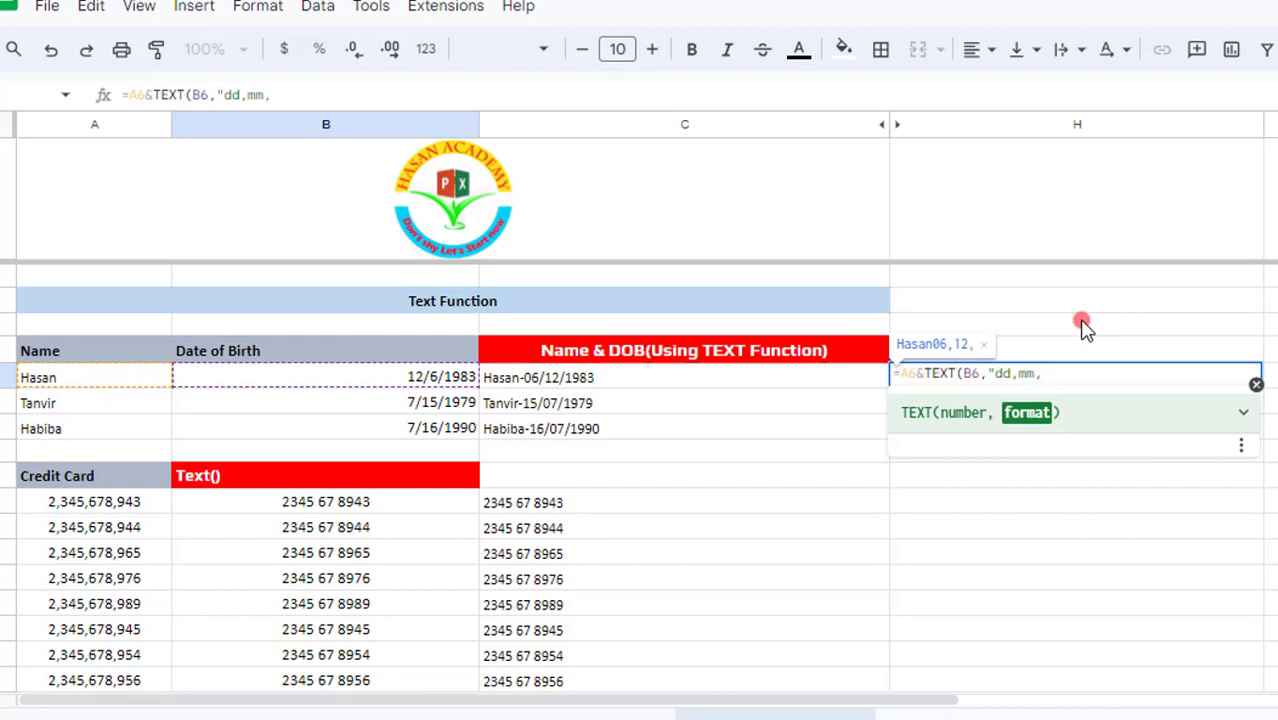
{"action": "type", "text": "yyy"}
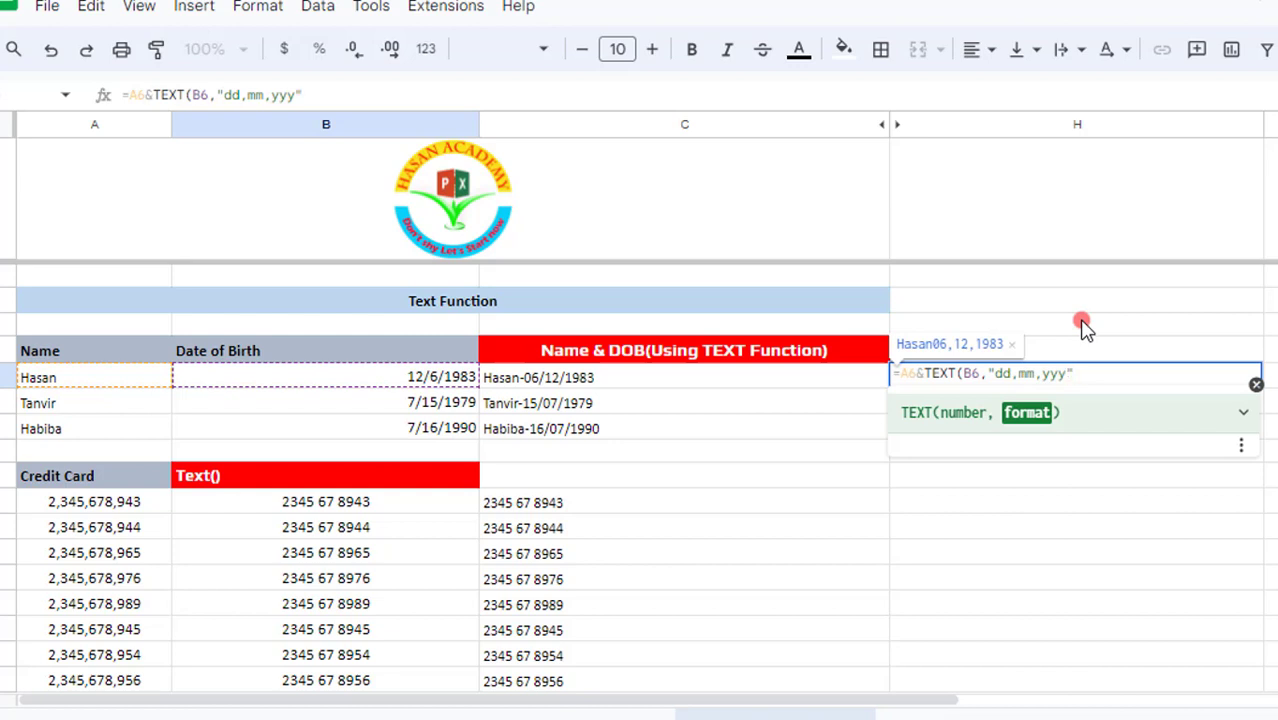
{"action": "type", "text": "\")"}
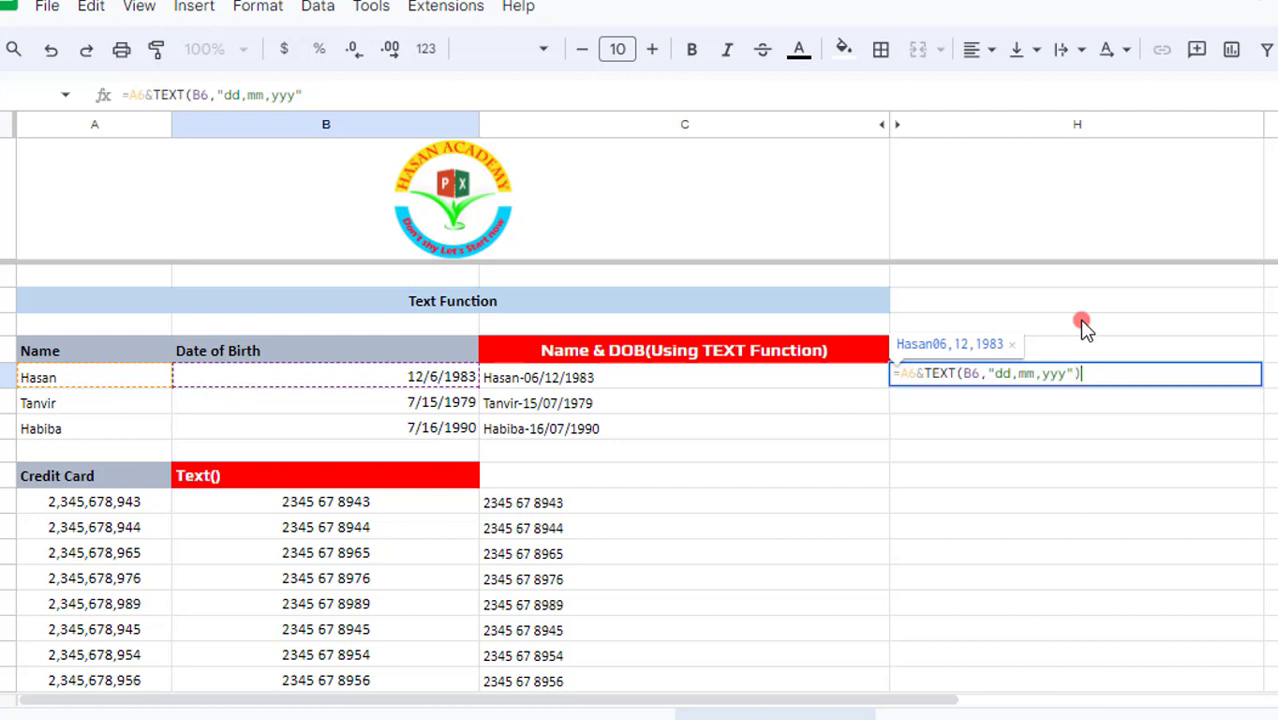
{"action": "key", "text": "Return"}
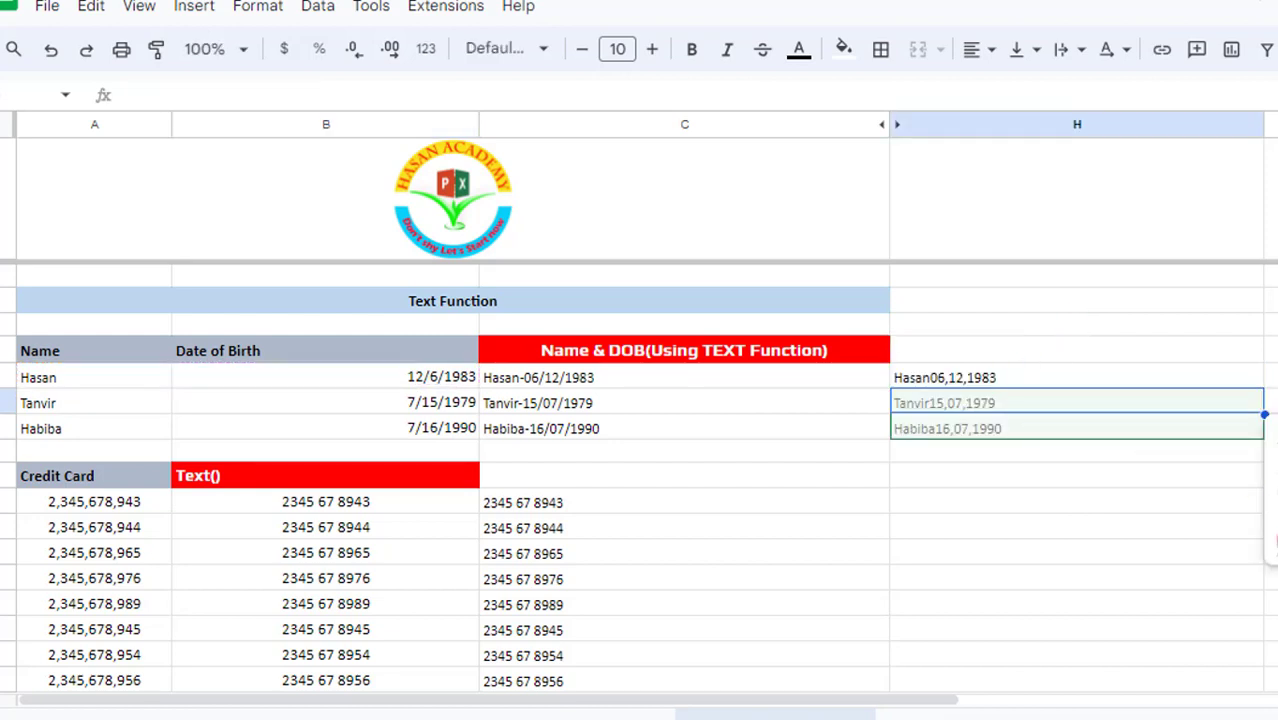
{"action": "key", "text": "ctrl+Return"}
Remove the commas from the date format in H6 so it reads "dd mm yyy".
{"action": "left_click", "coordinate": [938, 379]}
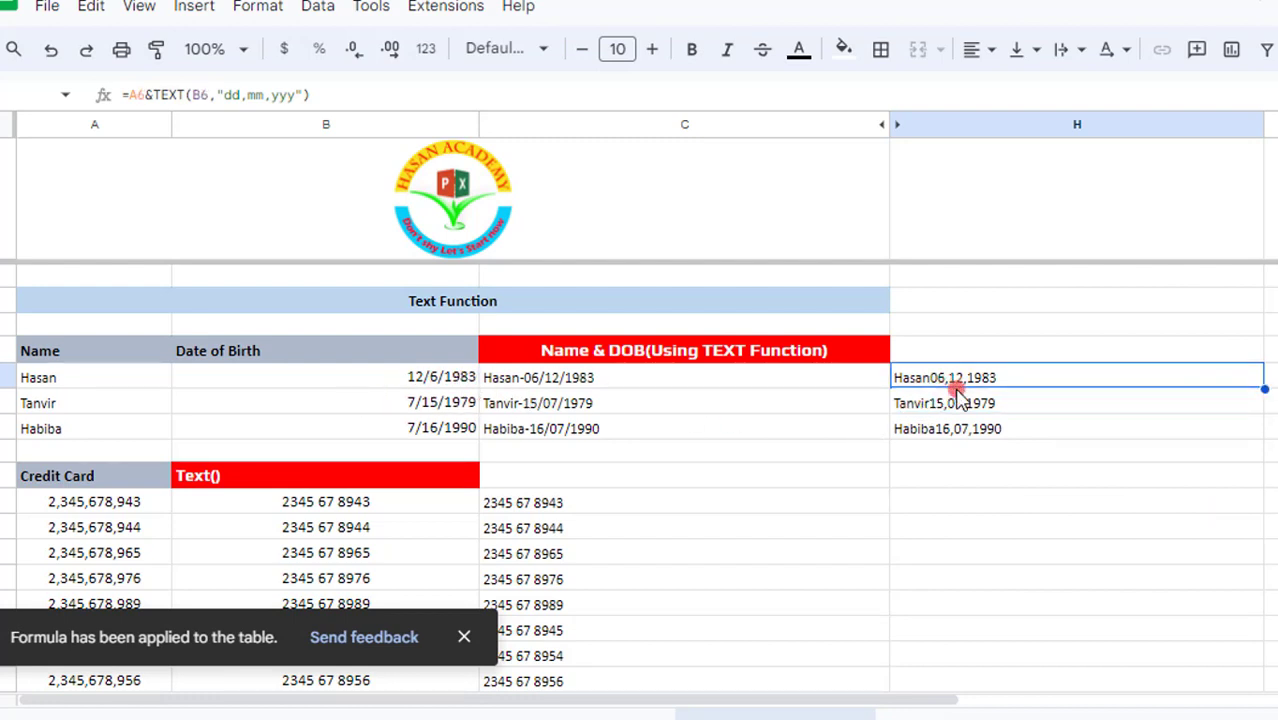
{"action": "left_click", "coordinate": [254, 97]}
{"action": "key", "text": "BackSpace"}
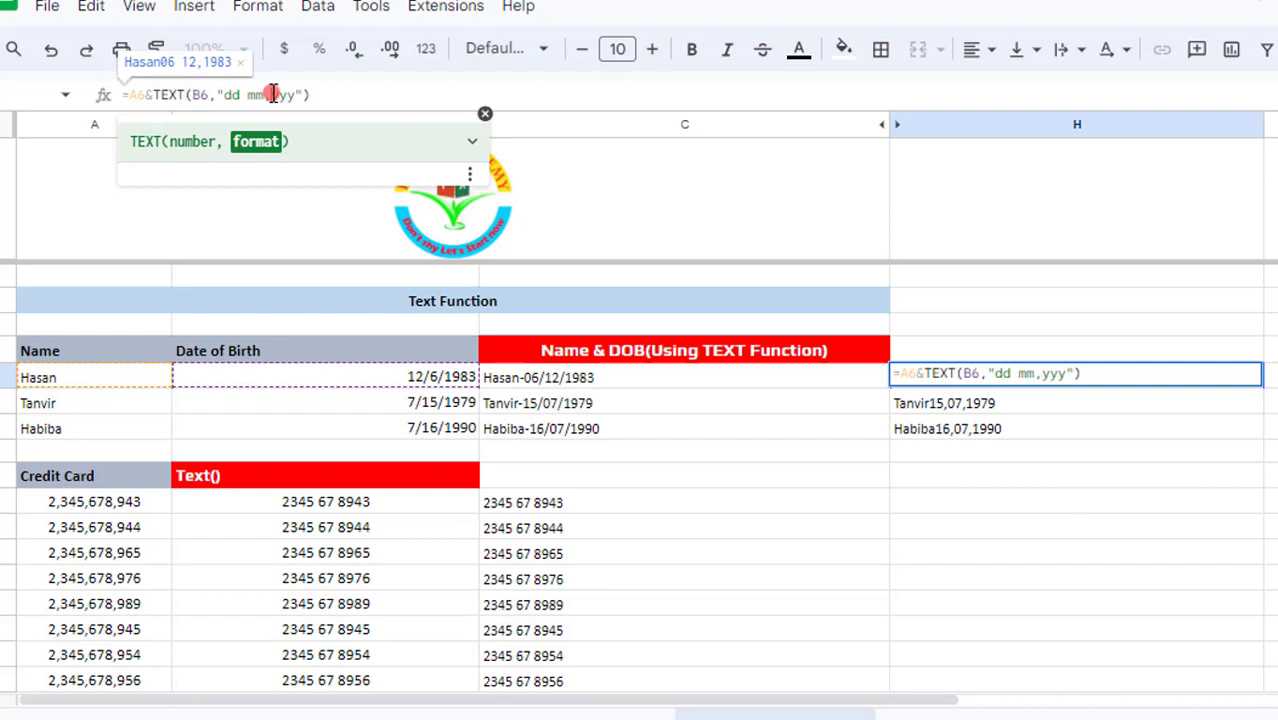
{"action": "left_click", "coordinate": [272, 95]}
{"action": "key", "text": "BackSpace"}
{"action": "key", "text": "Return"}
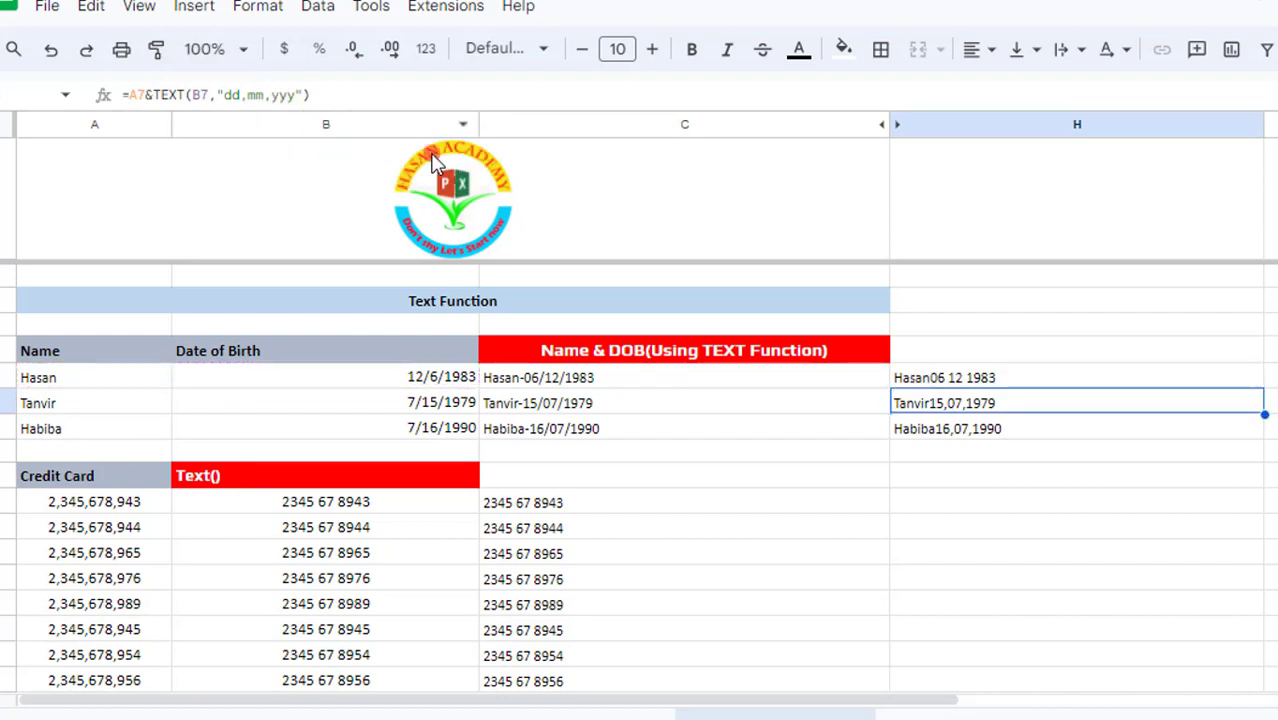
Add slashes after the day and month in H6's date format, making it "dd/ mm/ yyy".
{"action": "left_click", "coordinate": [941, 378]}
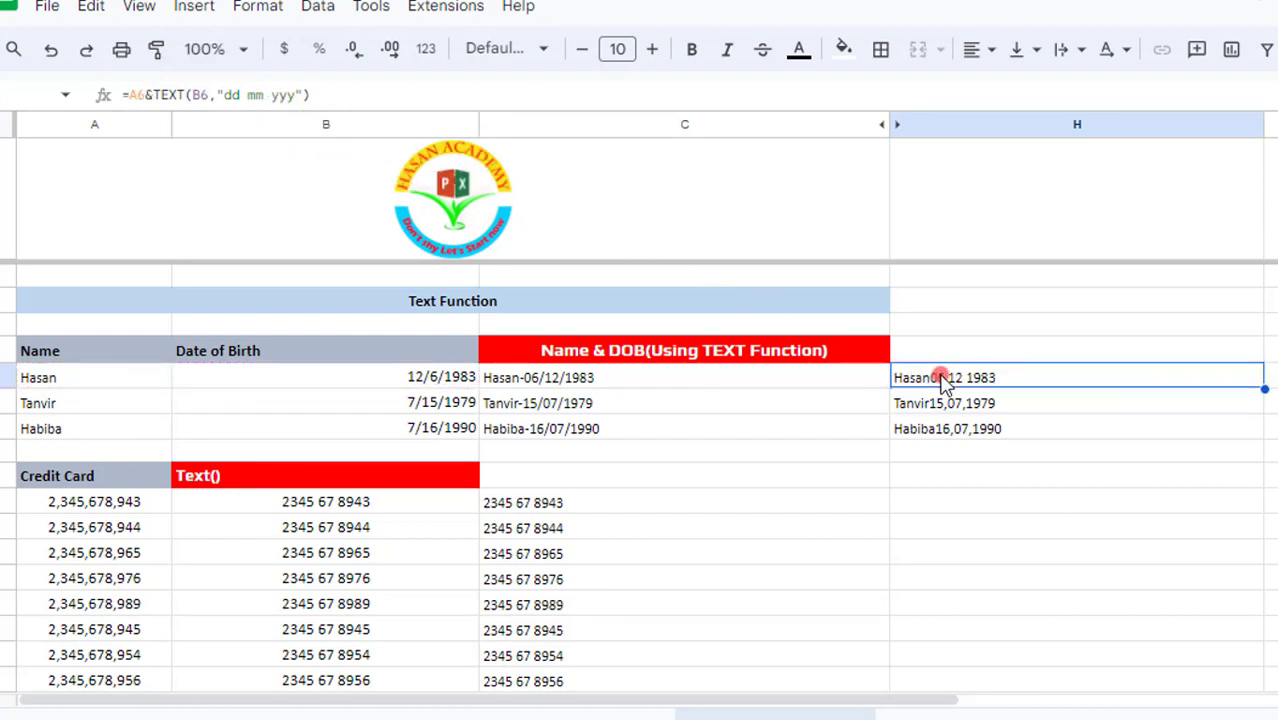
{"action": "left_click", "coordinate": [248, 94]}
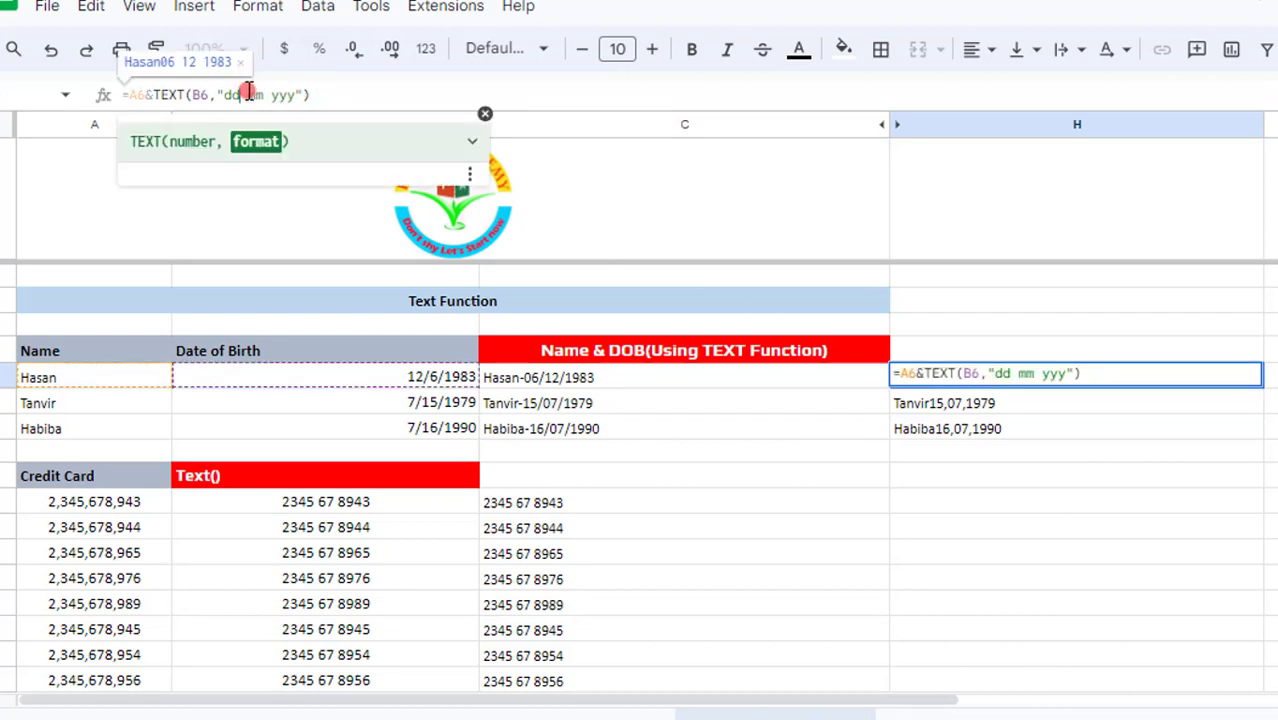
{"action": "type", "text": "/"}
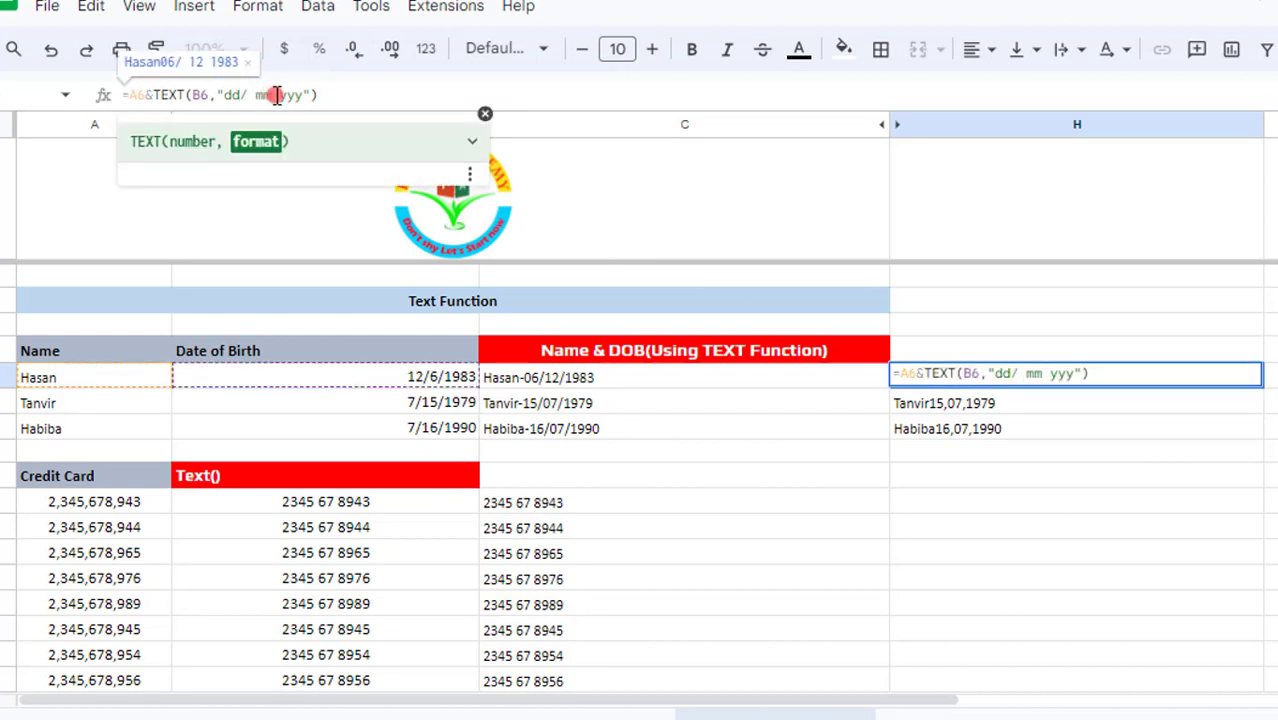
{"action": "left_click", "coordinate": [274, 95]}
{"action": "type", "text": "/"}
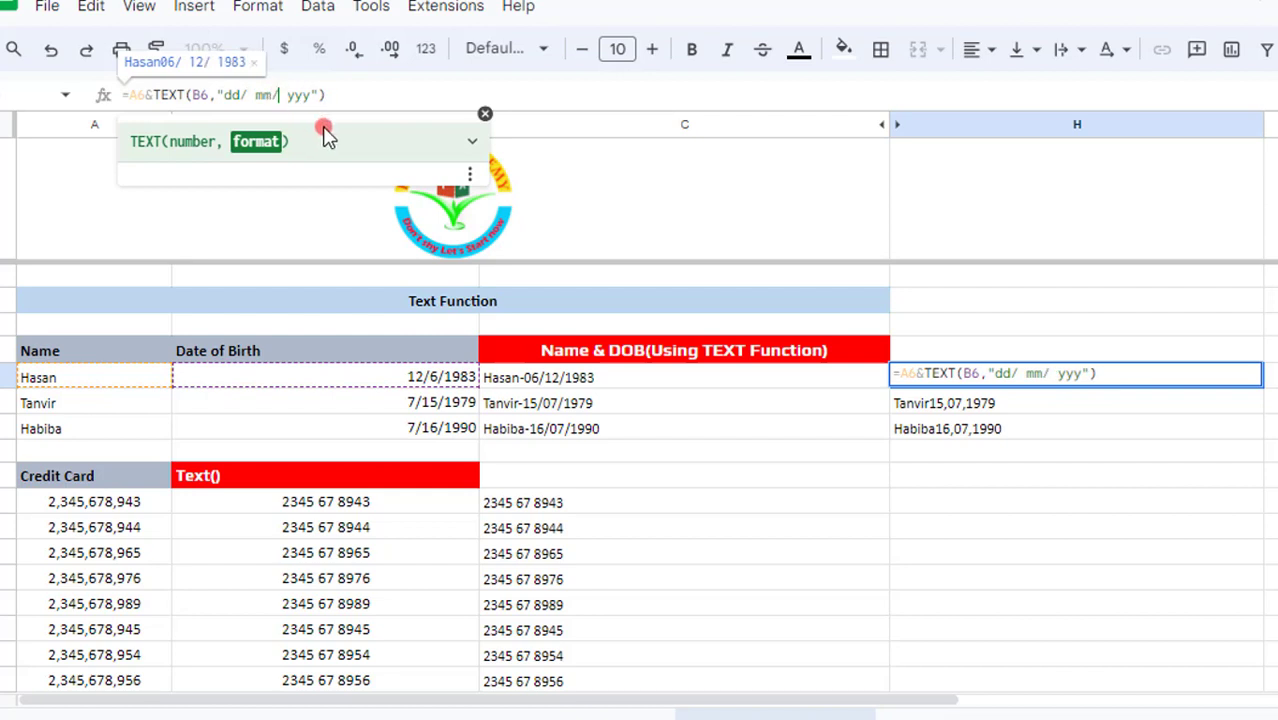
{"action": "key", "text": "Return"}
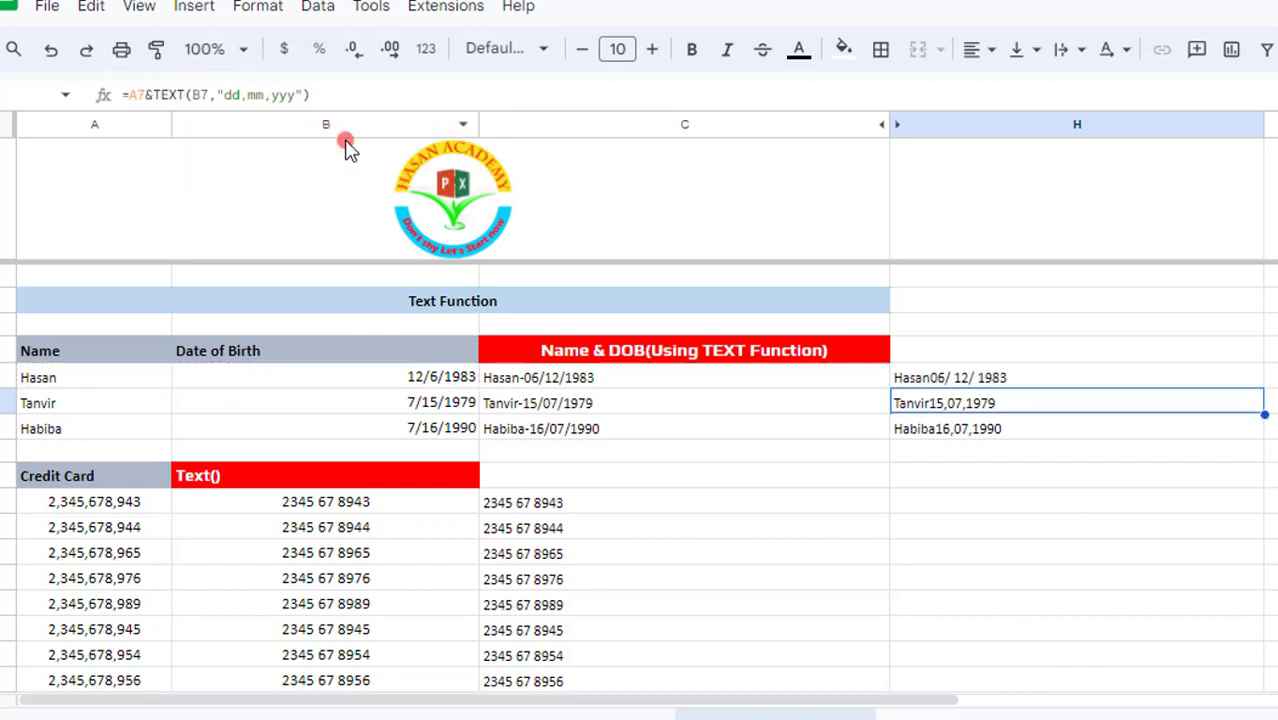
Insert a quoted space, & " ", between A6 and the TEXT function in the H6 formula.
{"action": "left_click", "coordinate": [930, 378]}
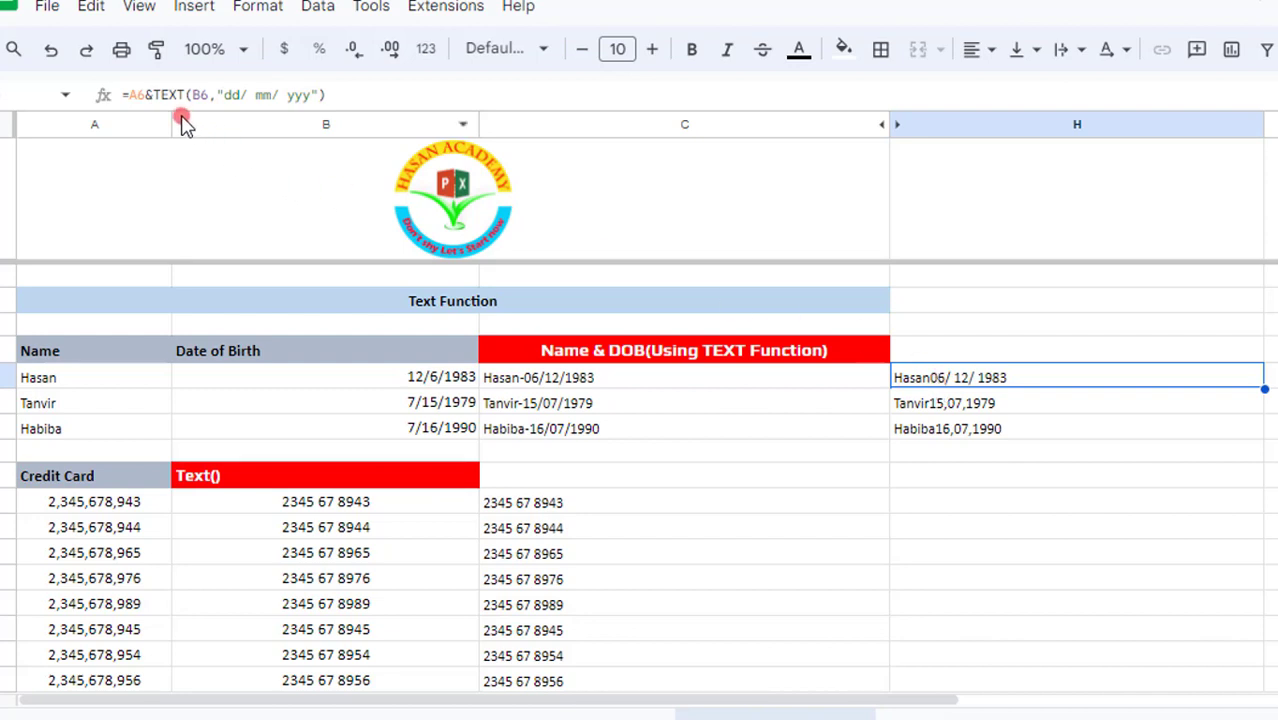
{"action": "left_click", "coordinate": [142, 95]}
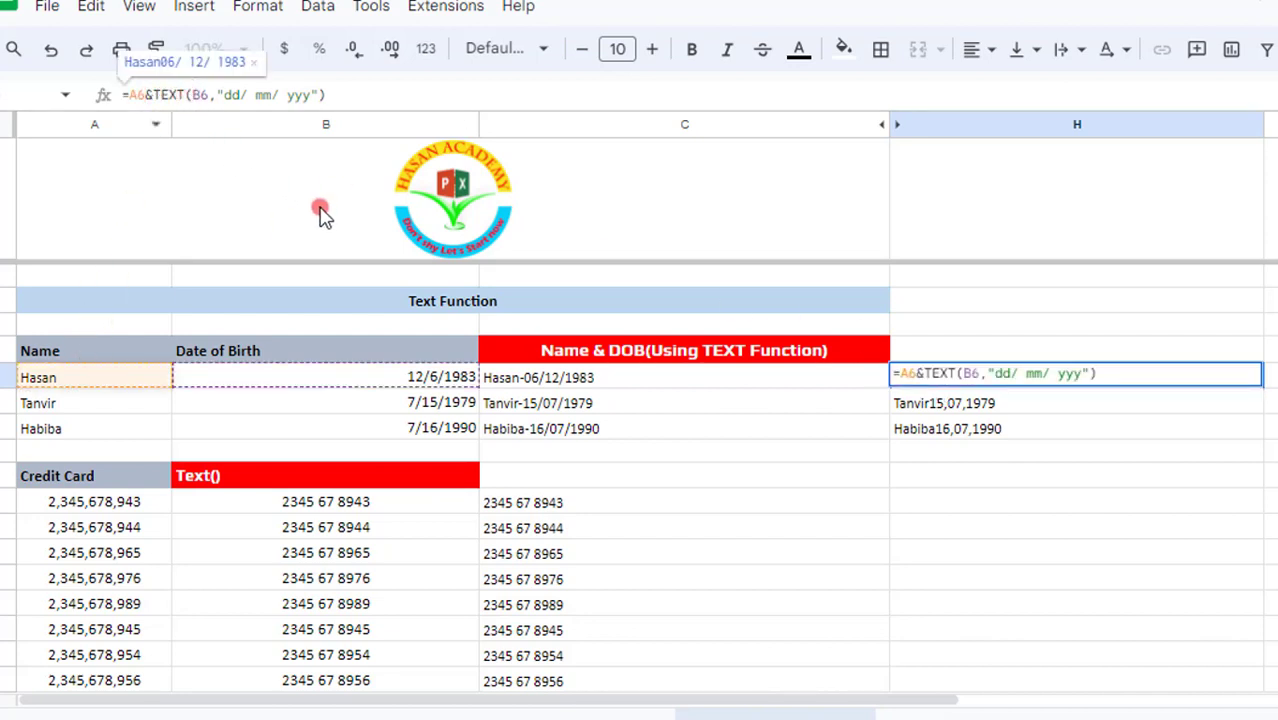
{"action": "type", "text": "& "}
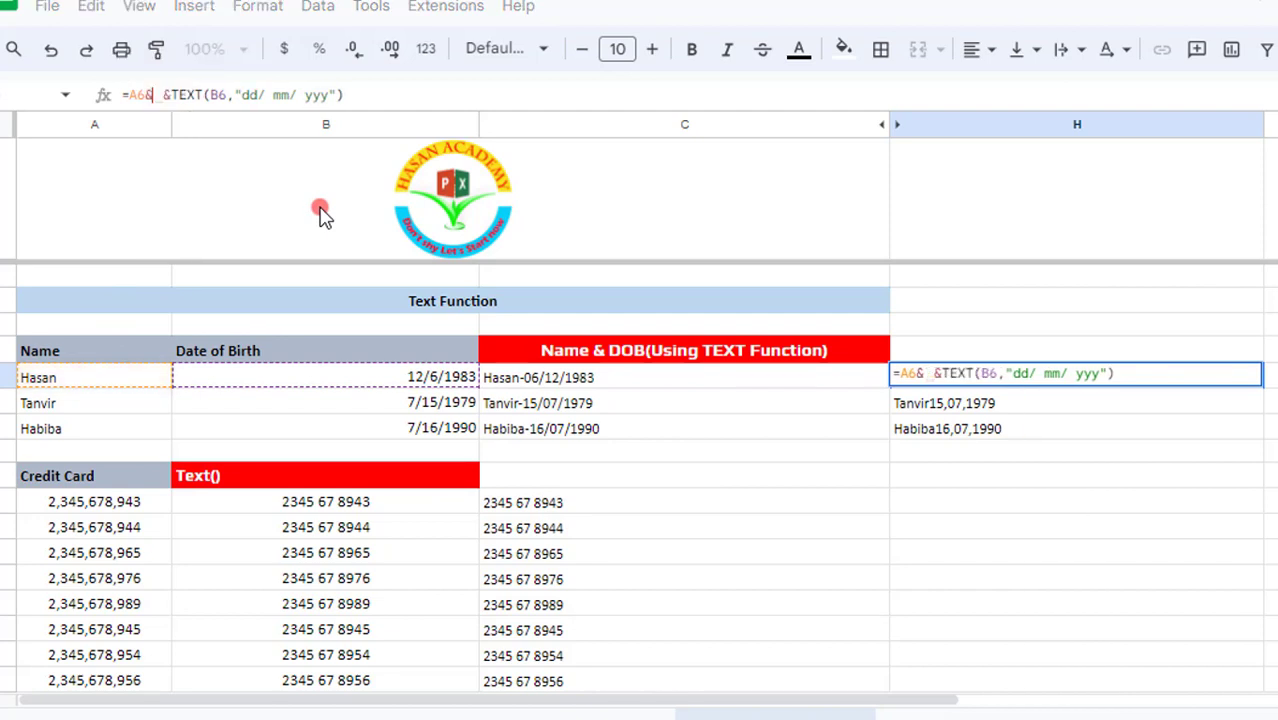
{"action": "type", "text": "\" "}
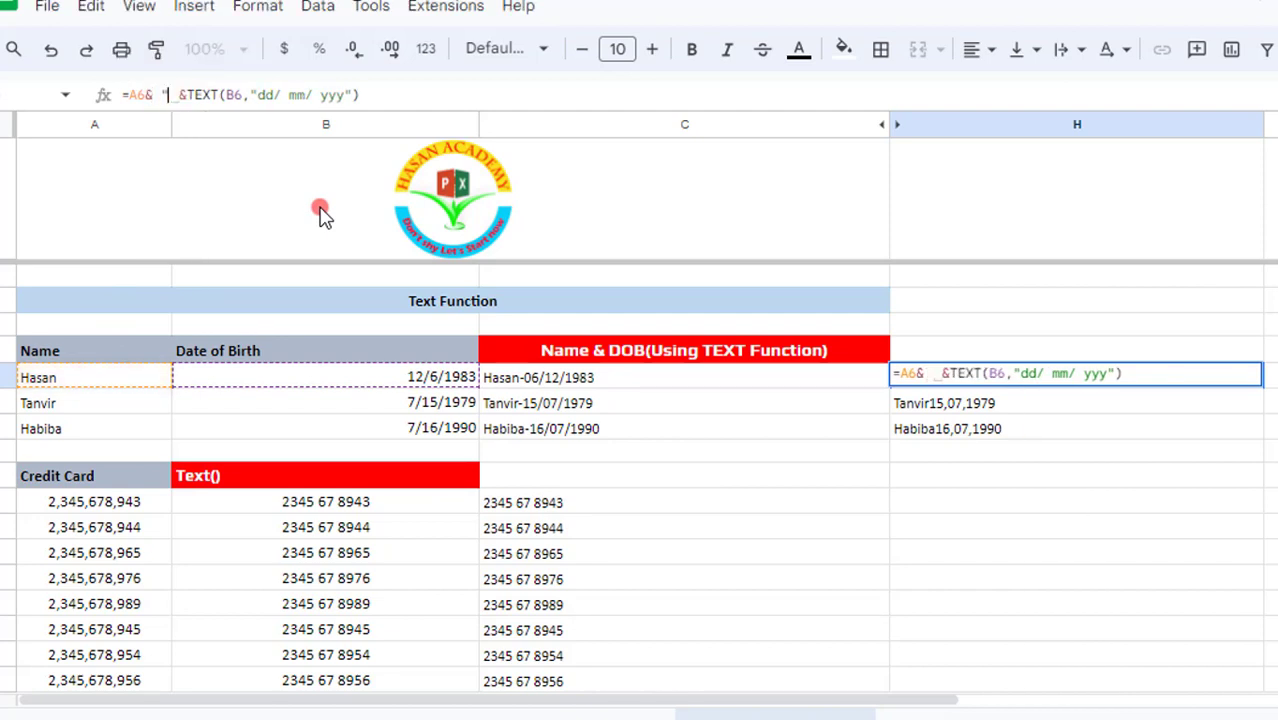
{"action": "type", "text": "\""}
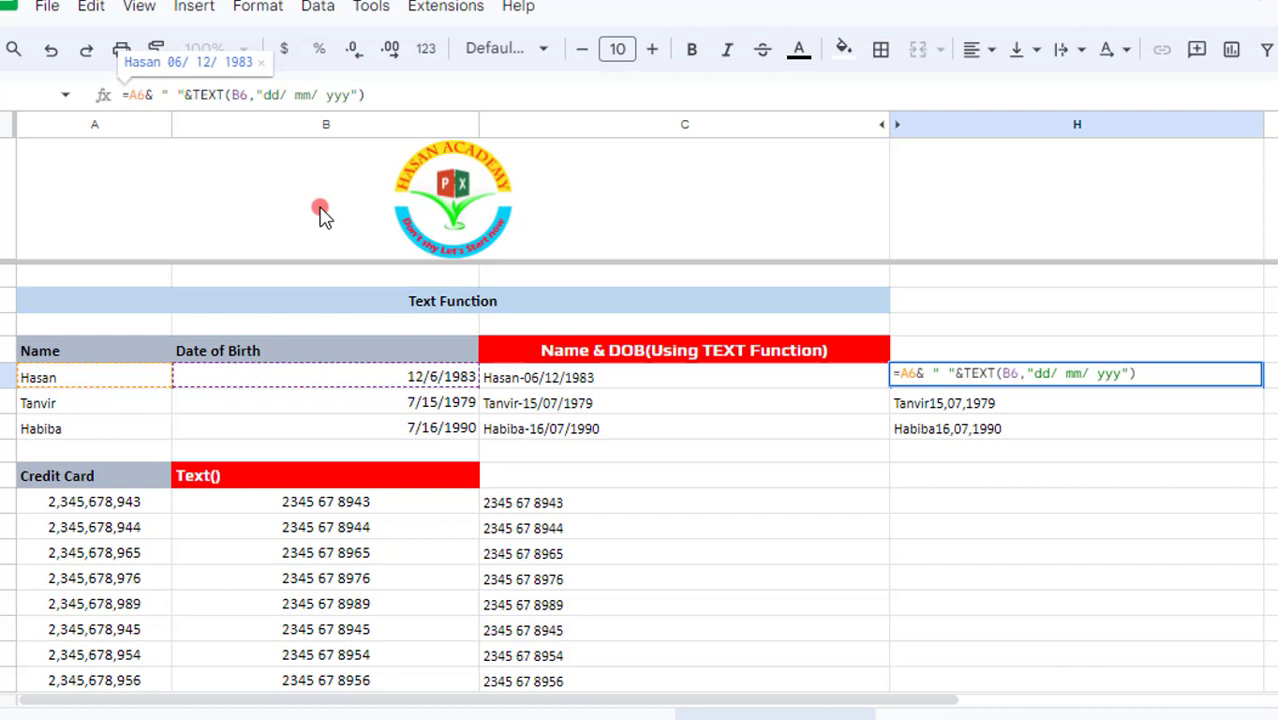
{"action": "key", "text": "Return"}
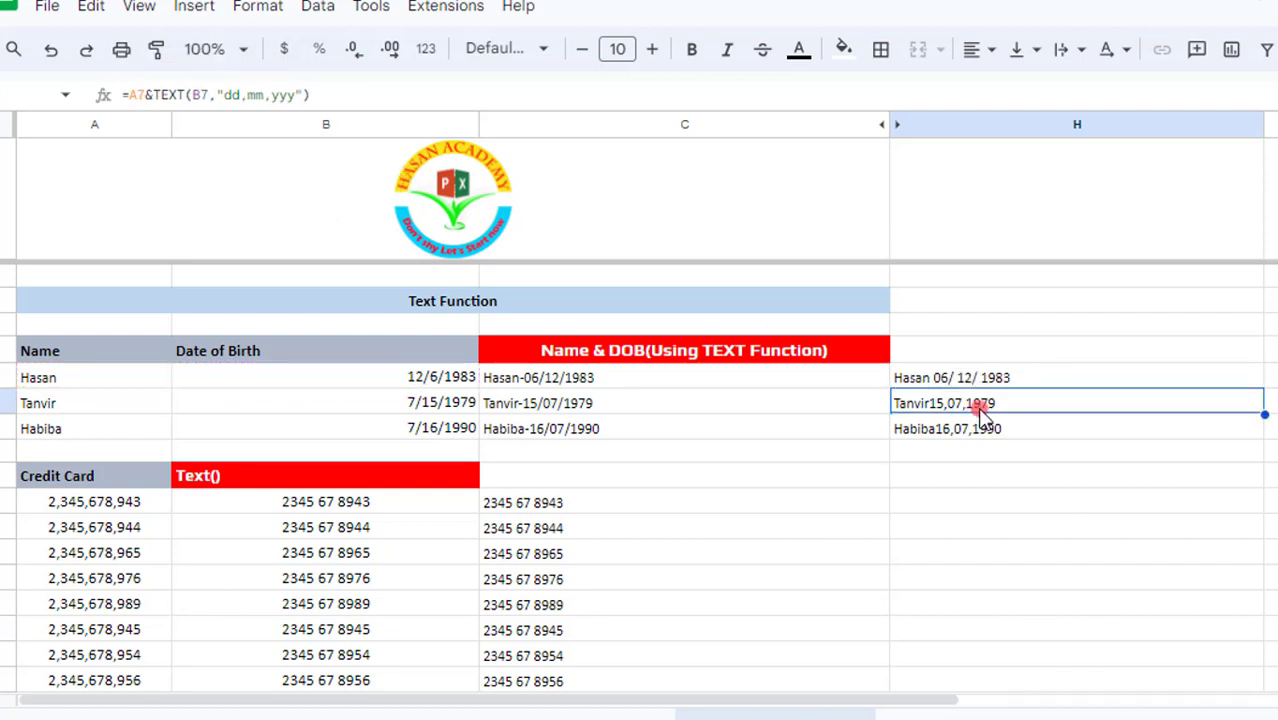
Remove the spaces from H6's date format to make it "dd/mm/yyy", and fill the formula down to H8.
{"action": "left_click", "coordinate": [932, 379]}
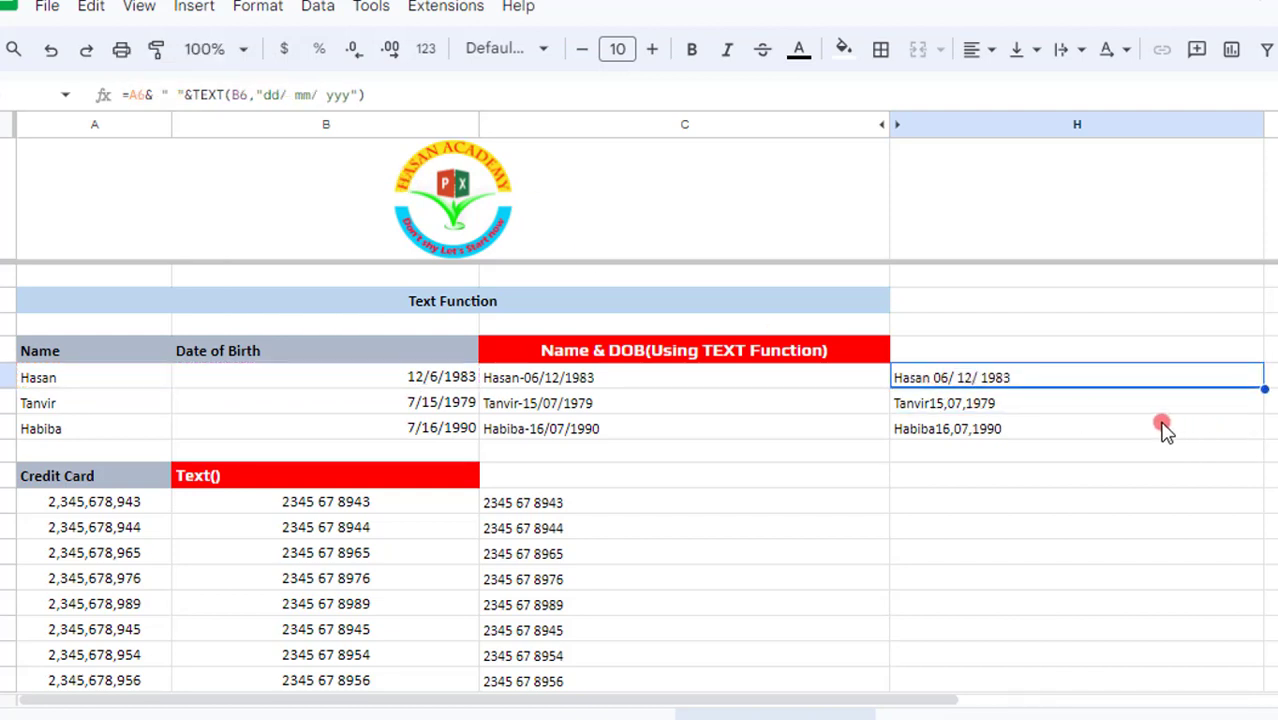
{"action": "left_click", "coordinate": [299, 94]}
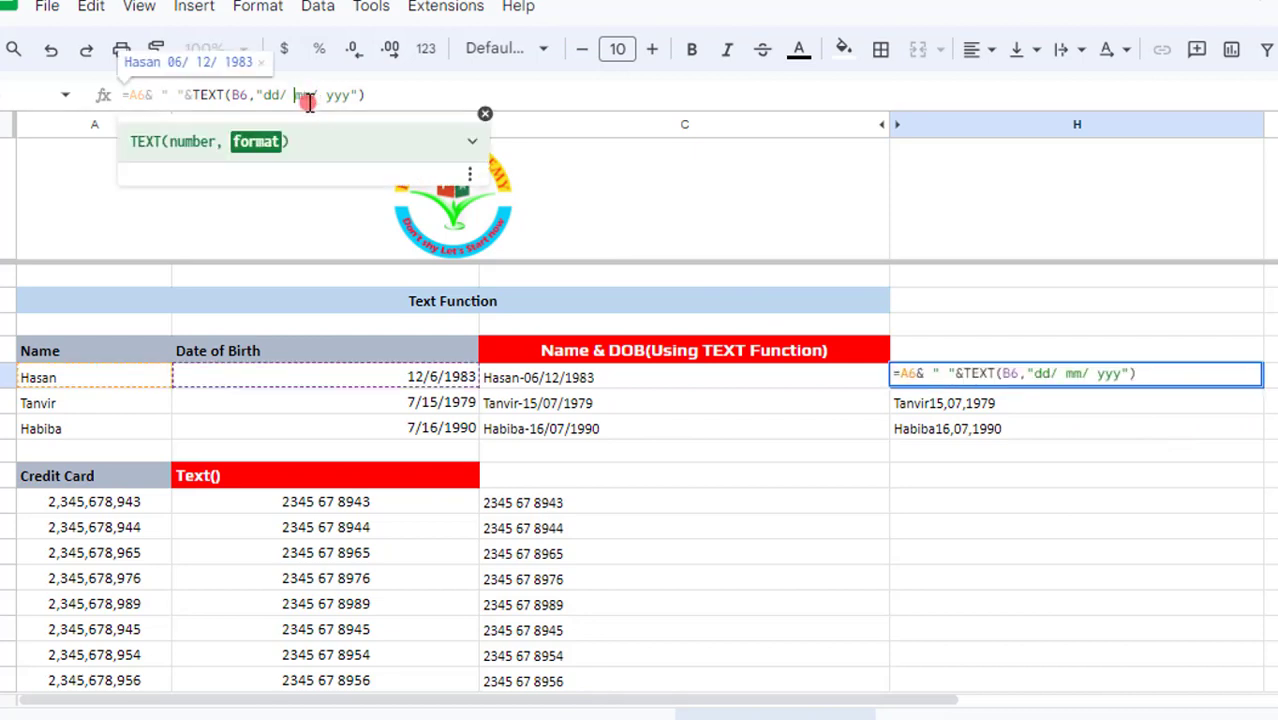
{"action": "key", "text": "BackSpace"}
{"action": "left_click", "coordinate": [321, 95]}
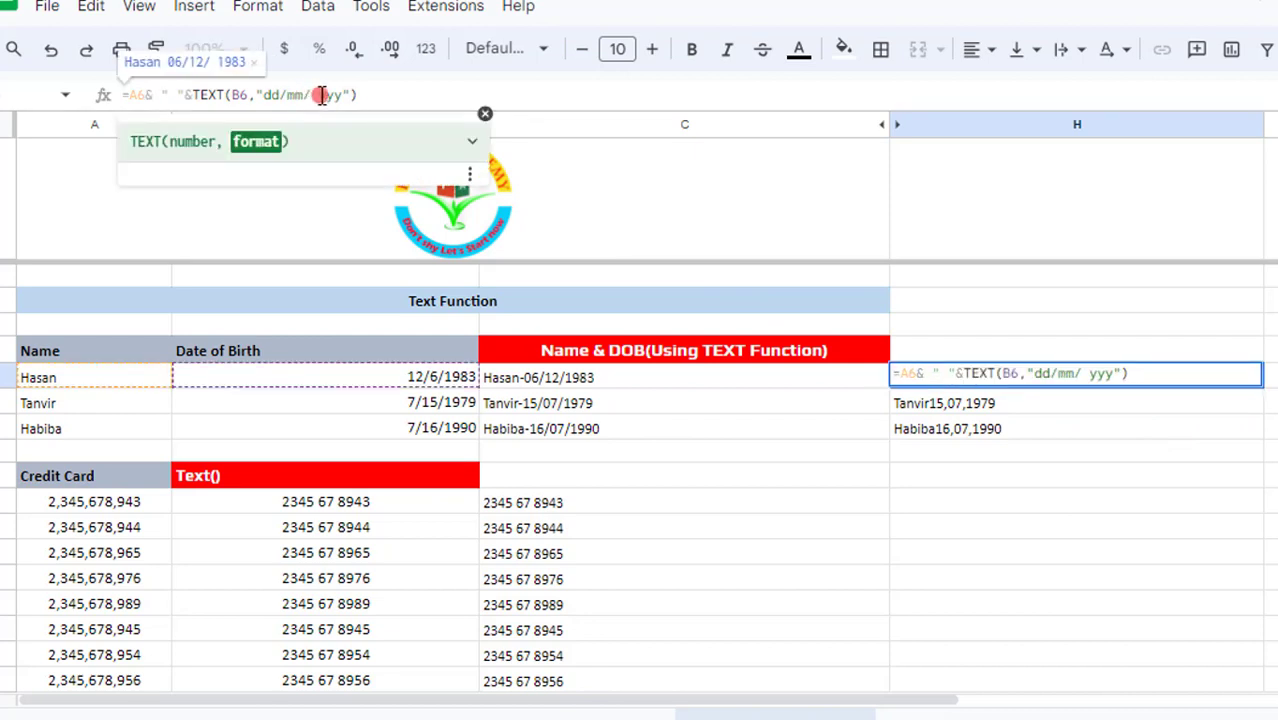
{"action": "key", "text": "BackSpace"}
{"action": "key", "text": "Return"}
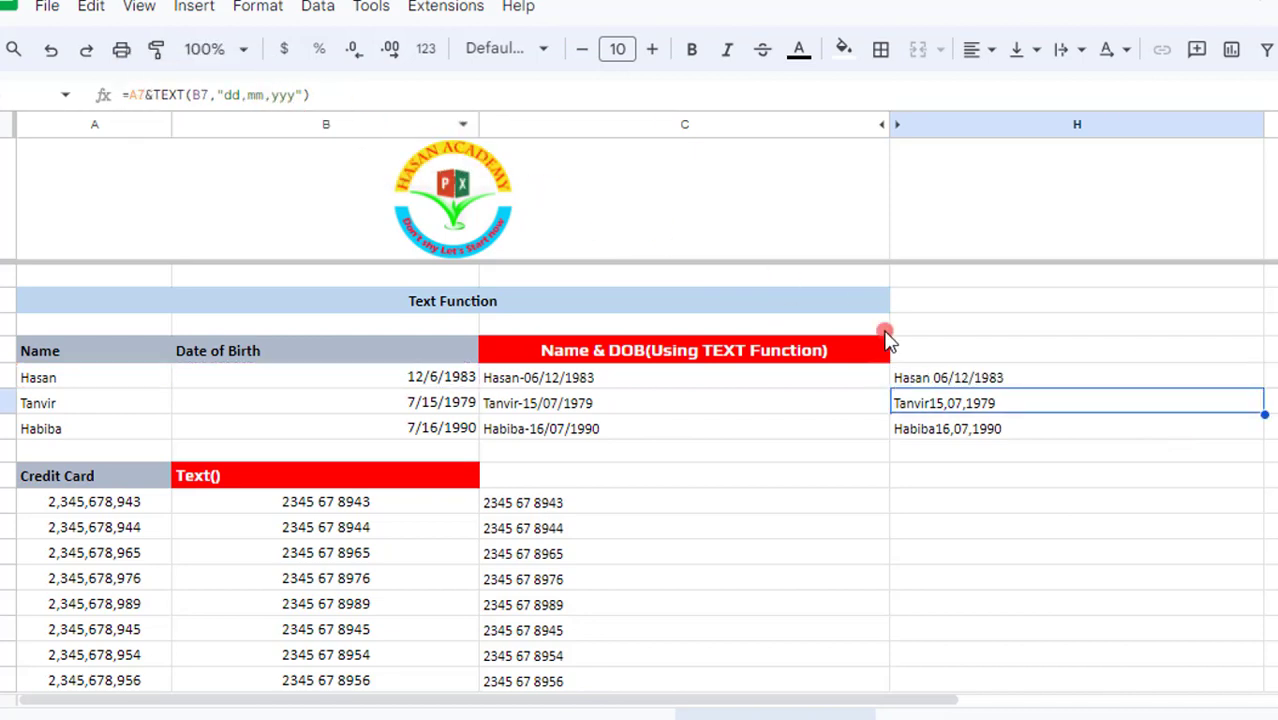
{"action": "left_click", "coordinate": [945, 385]}
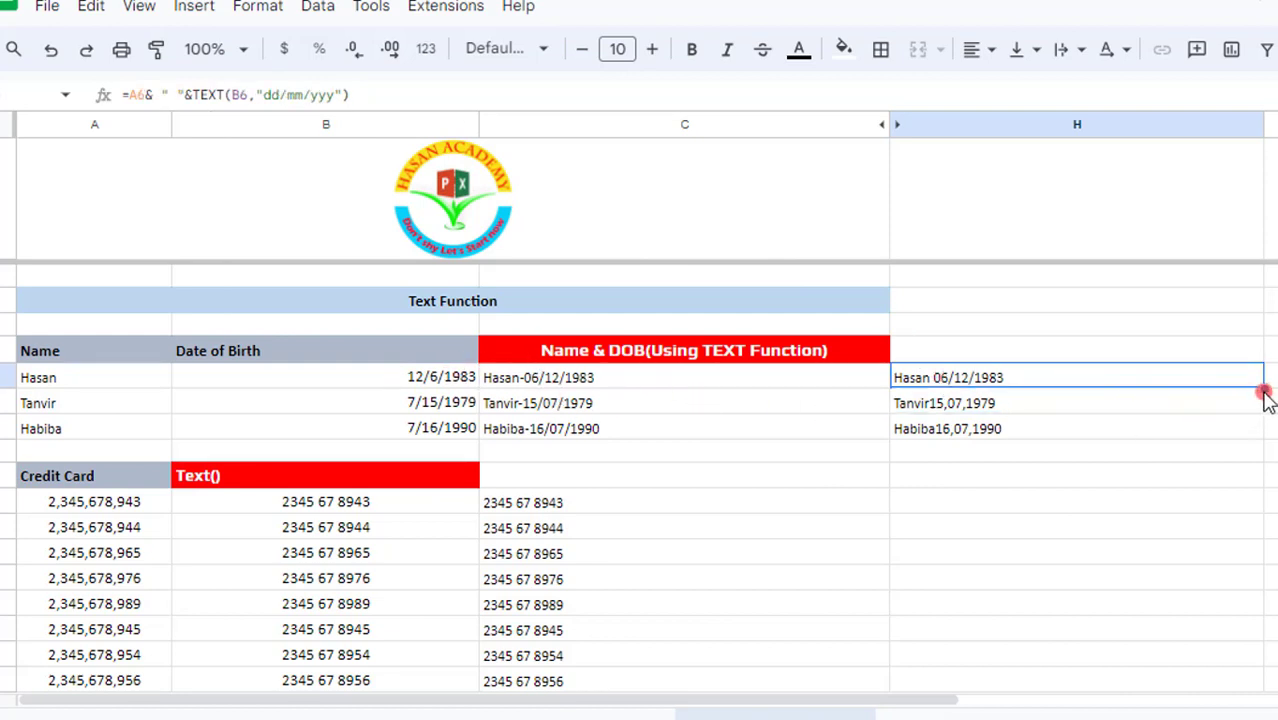
{"action": "left_click_drag", "start_coordinate": [1264, 392], "coordinate": [1204, 422]}
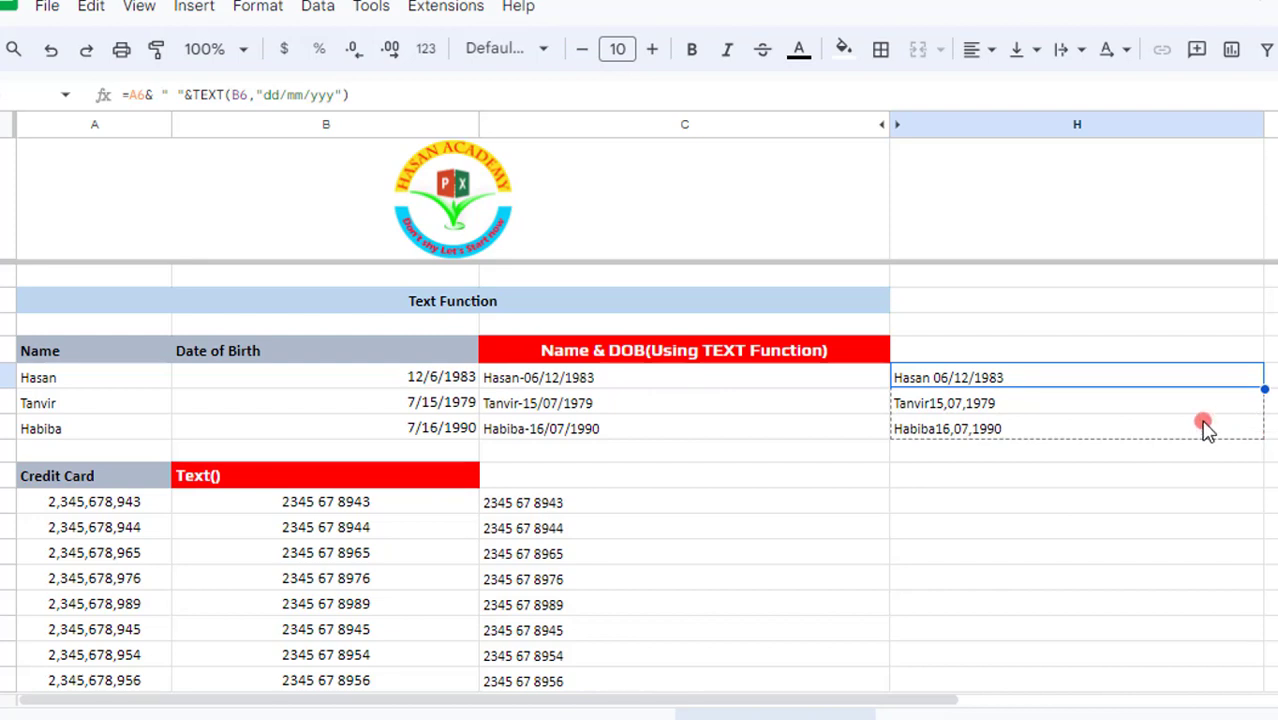
Add a hyphen before the space in the H6 formula's separator, making it "- ".
{"action": "left_click", "coordinate": [963, 385]}
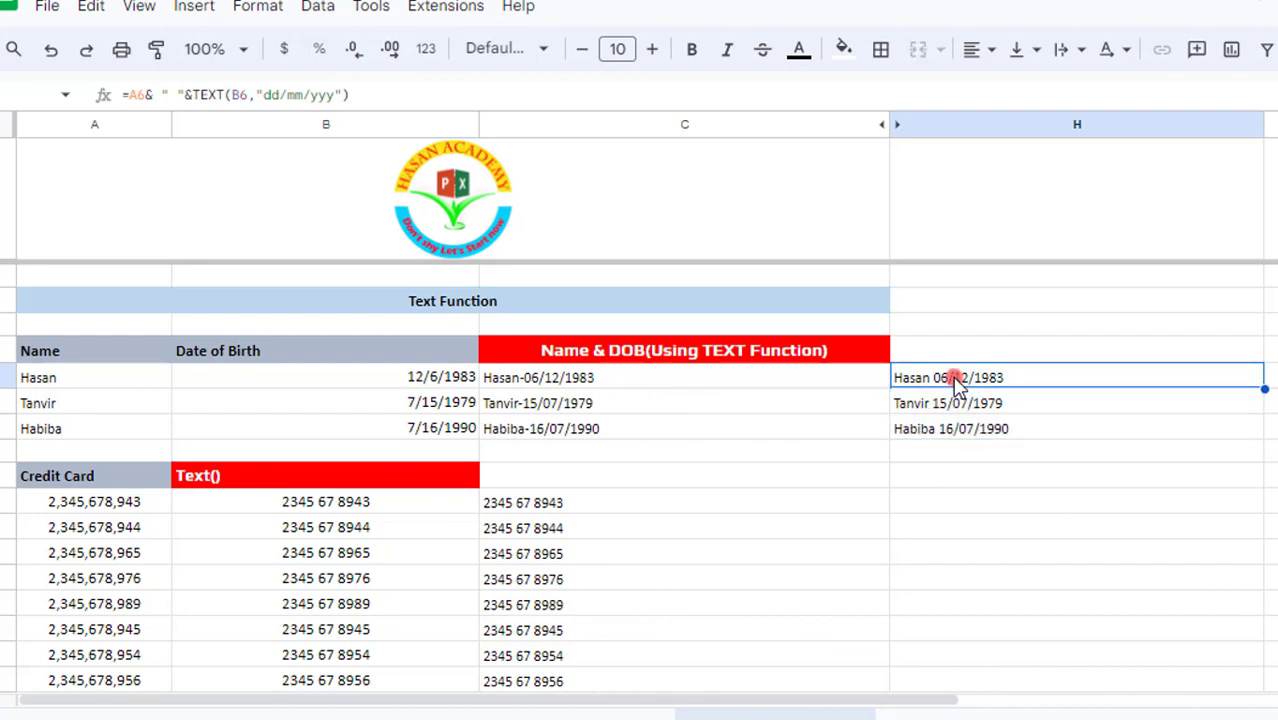
{"action": "left_click", "coordinate": [170, 90]}
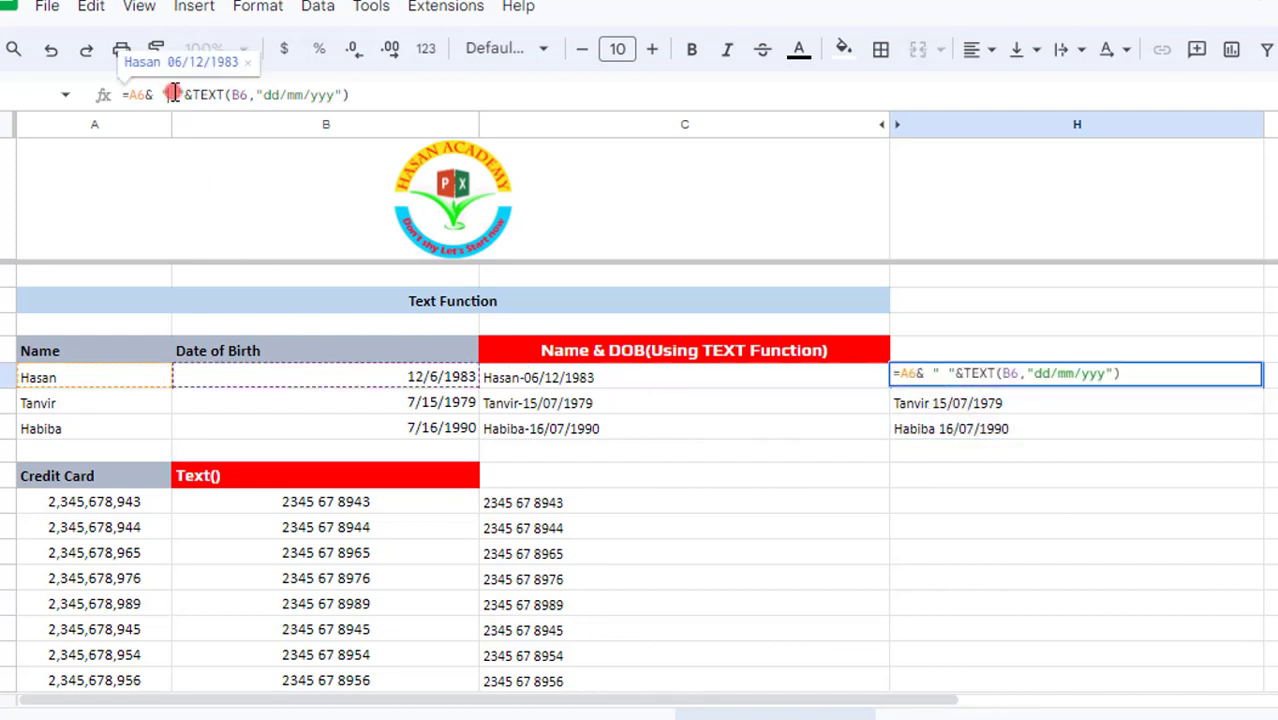
{"action": "type", "text": "-"}
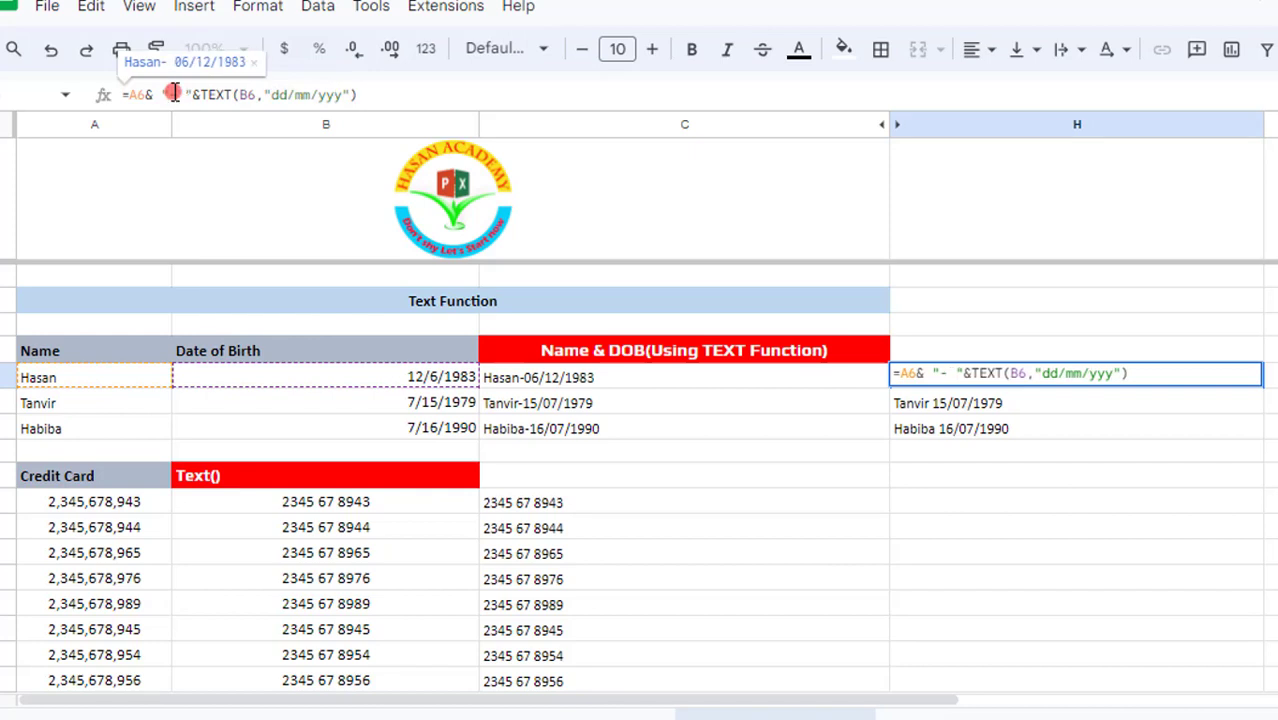
{"action": "key", "text": "Return"}
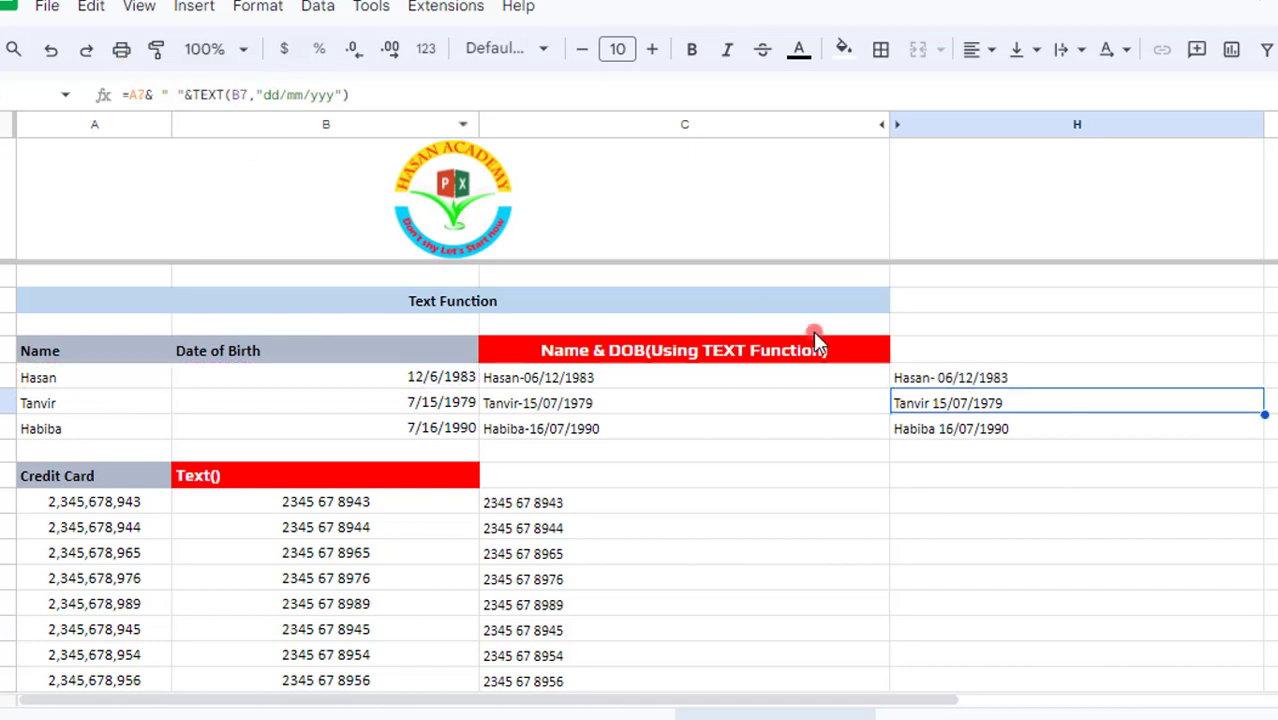
Fill the H6 formula with the "- " separator down through H8.
{"action": "left_click", "coordinate": [982, 378]}
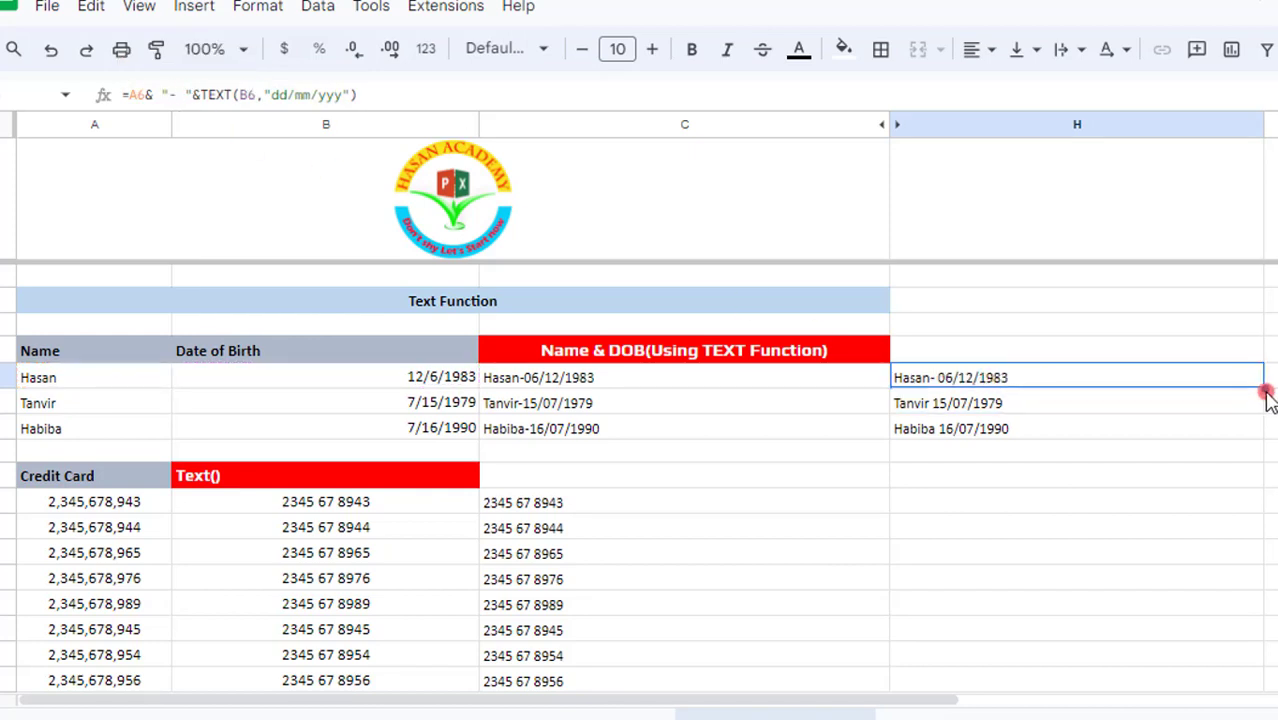
{"action": "left_click_drag", "start_coordinate": [1263, 388], "coordinate": [1214, 424]}
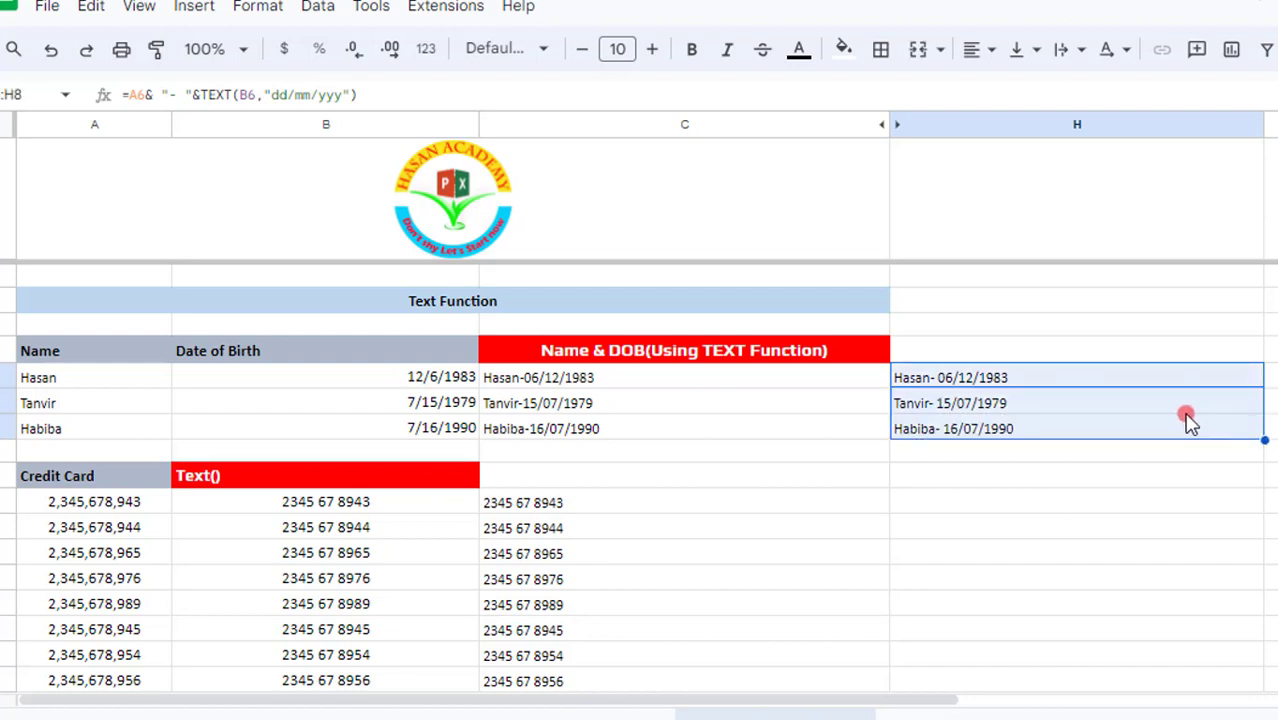
Clear the existing TEXT formulas from C11:C21 beside the credit card numbers.
{"action": "left_click", "coordinate": [732, 502]}
{"action": "scroll", "coordinate": [732, 502], "scroll_direction": "down", "scroll_amount": 3}
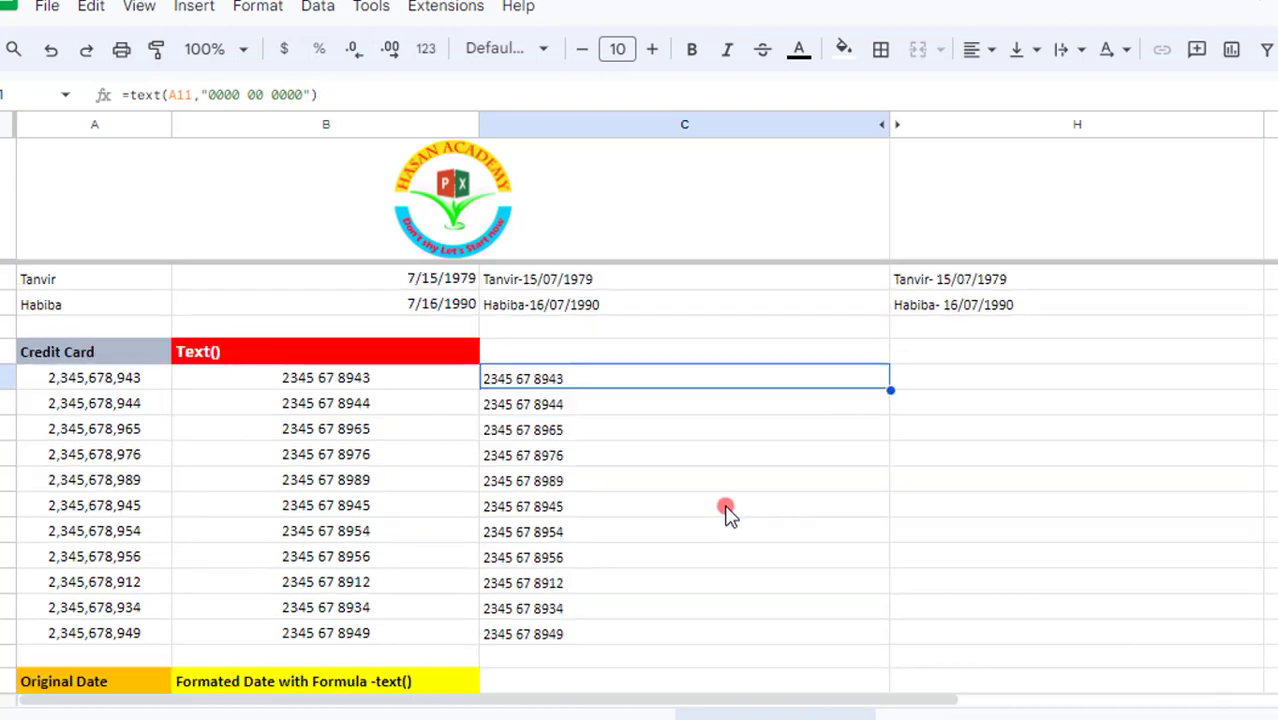
{"action": "left_click_drag", "start_coordinate": [80, 310], "coordinate": [66, 560]}
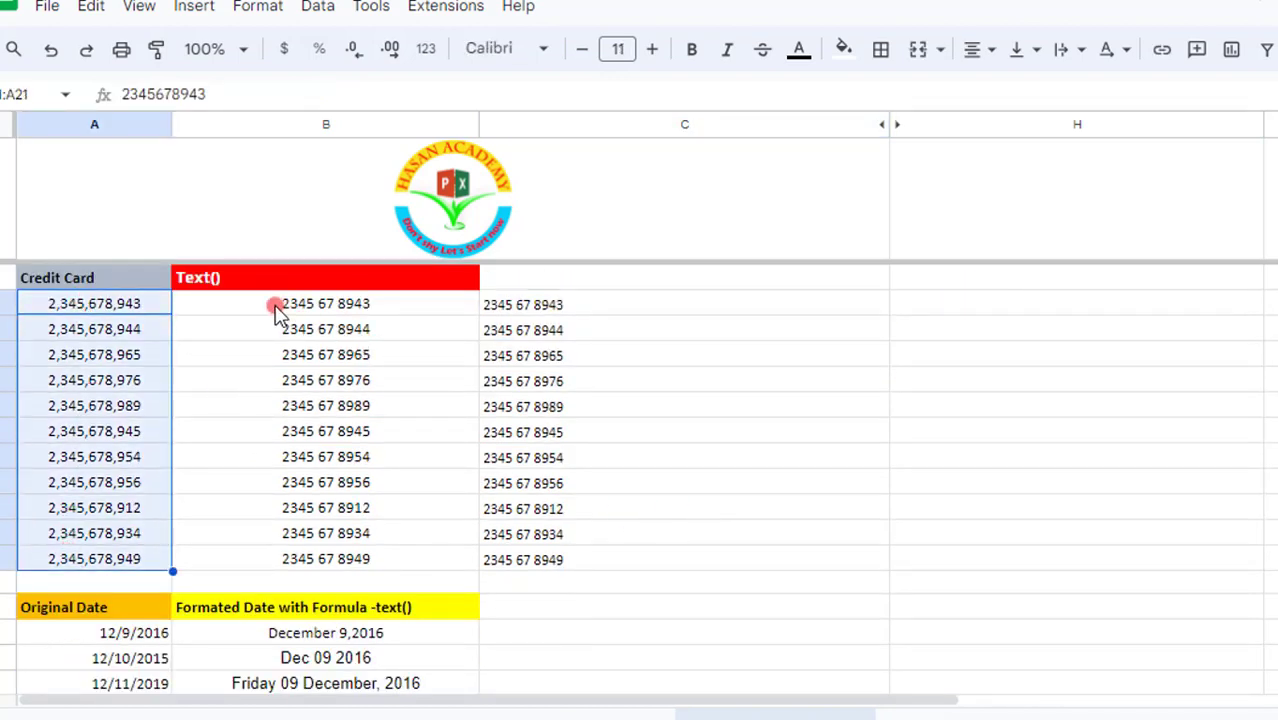
{"action": "left_click", "coordinate": [88, 314]}
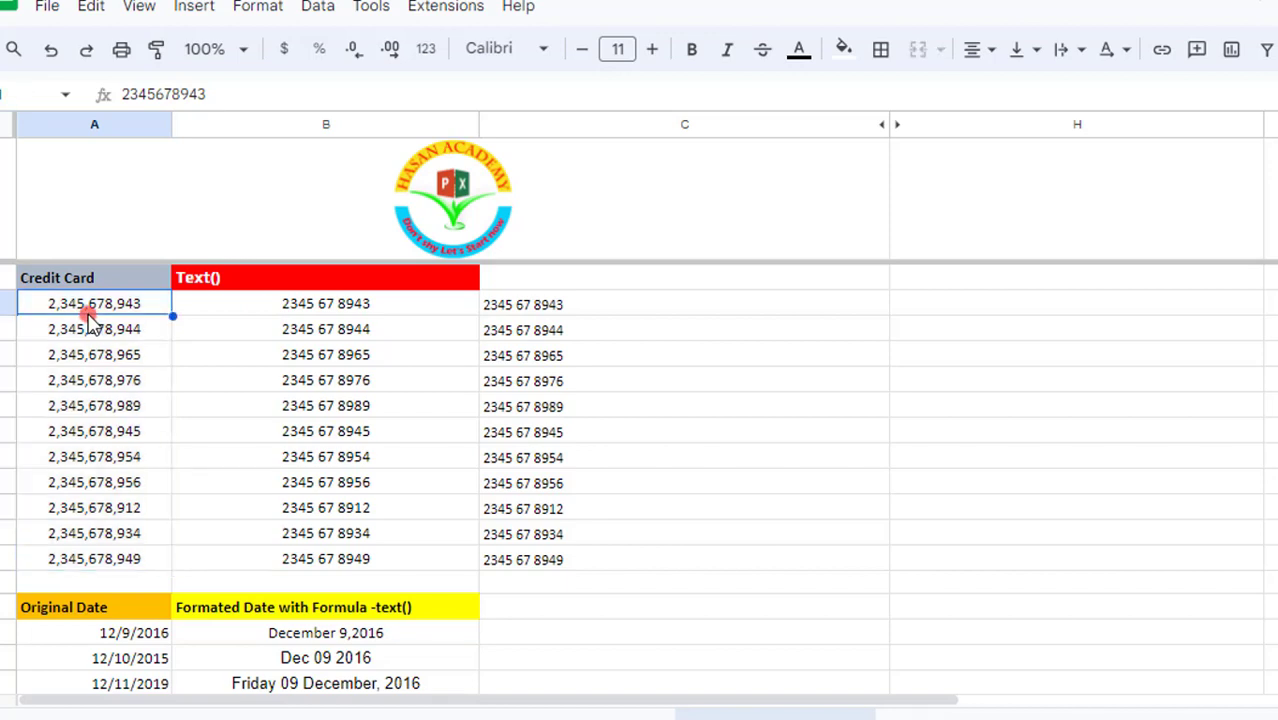
{"action": "left_click", "coordinate": [295, 306]}
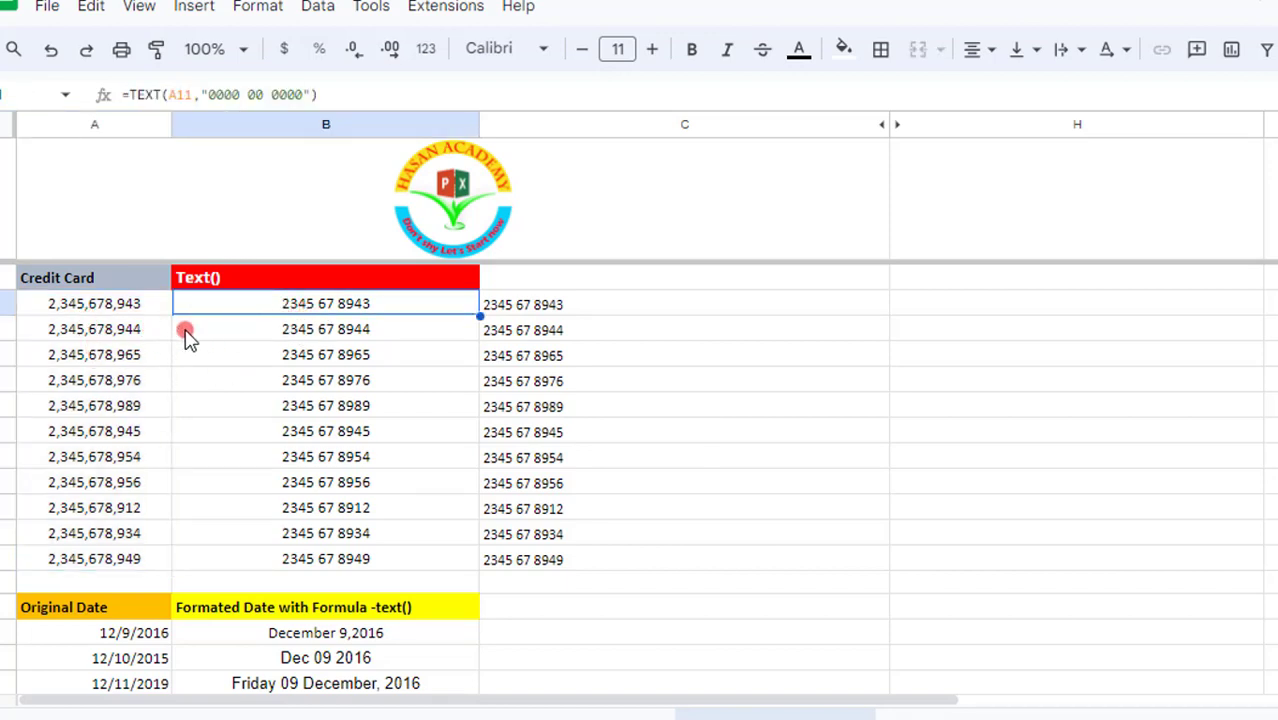
{"action": "left_click", "coordinate": [322, 307]}
{"action": "left_click", "coordinate": [365, 305]}
{"action": "left_click_drag", "start_coordinate": [519, 305], "coordinate": [565, 545]}
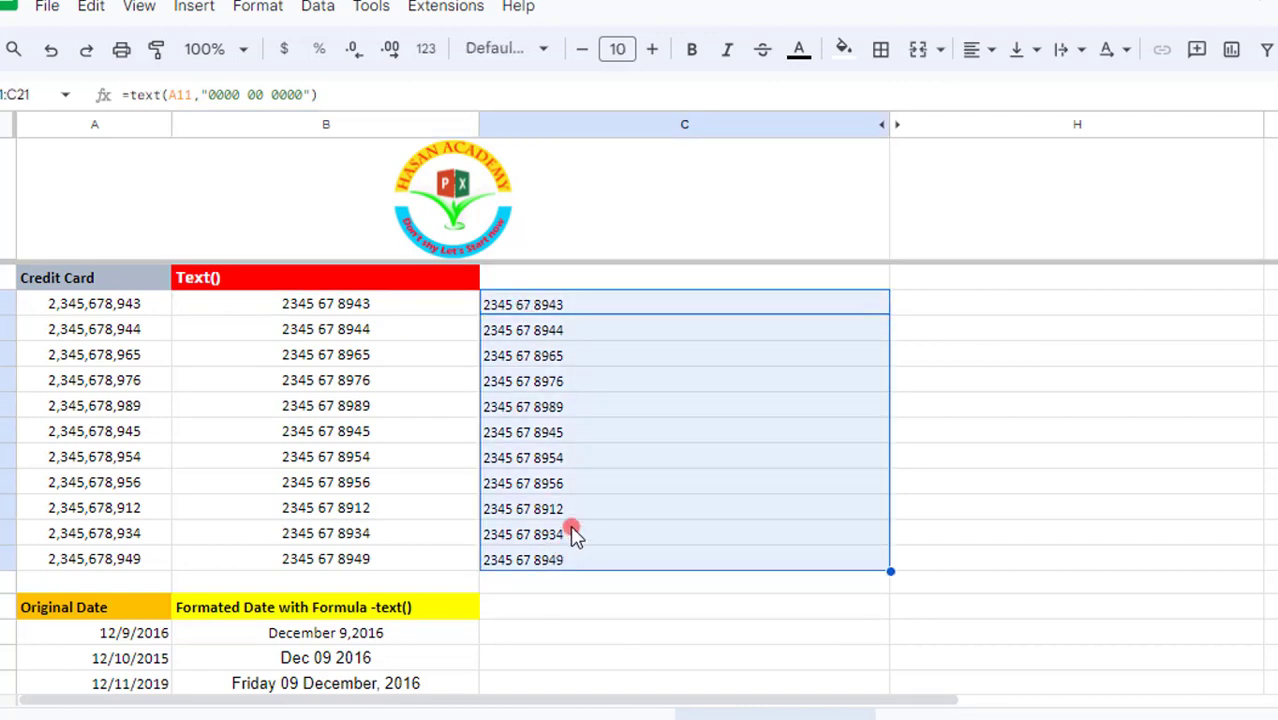
{"action": "key", "text": "Delete"}
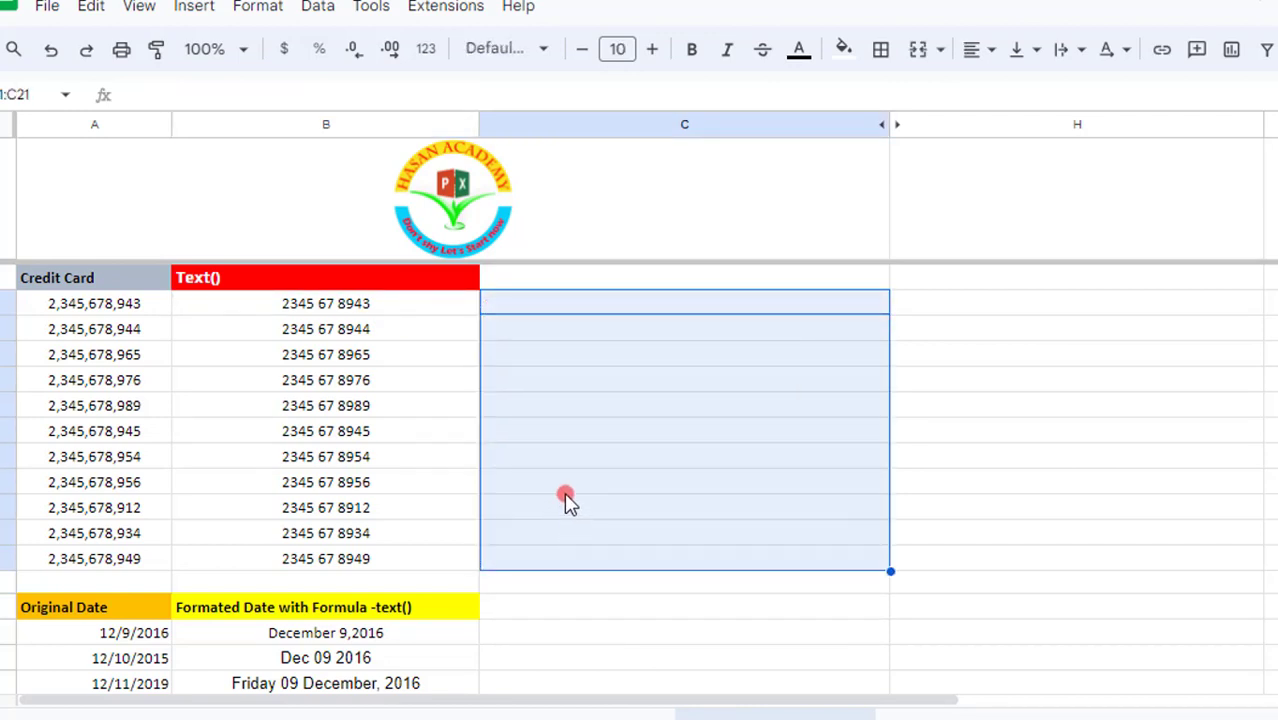
Start a TEXT formula in C11 that takes A11 as its number argument.
{"action": "left_click", "coordinate": [516, 305]}
{"action": "type", "text": "="}
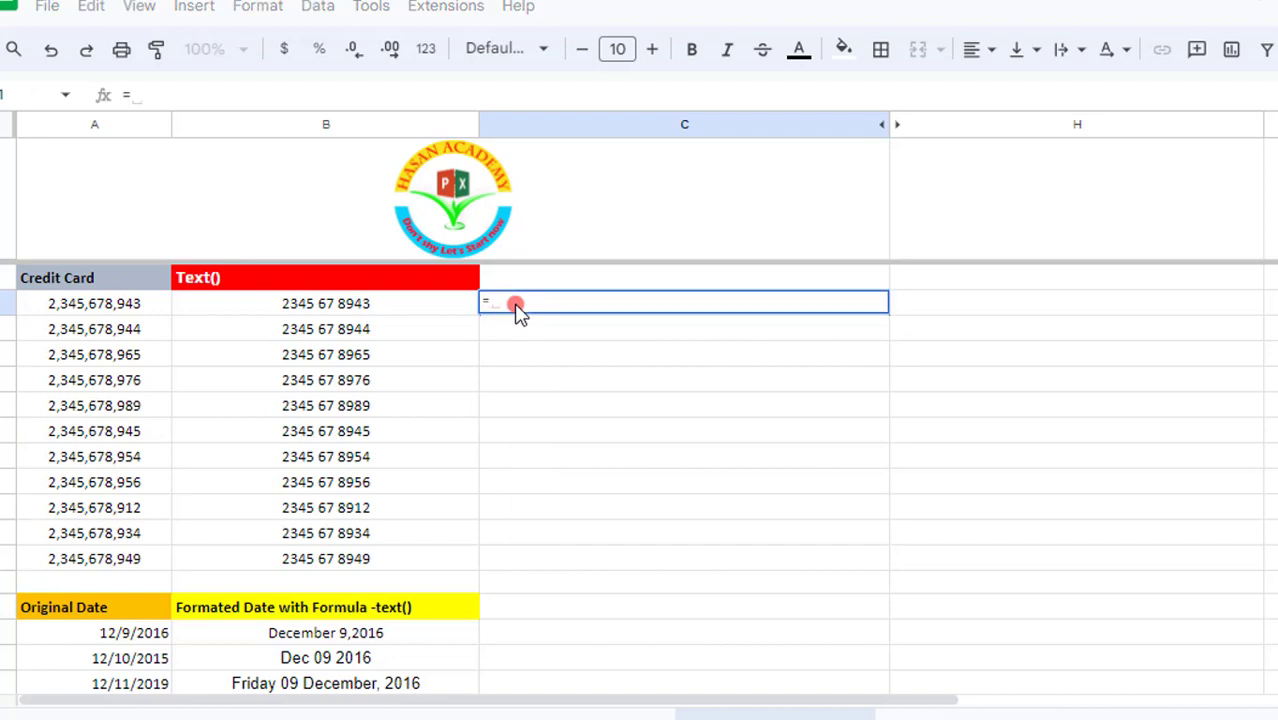
{"action": "type", "text": "text"}
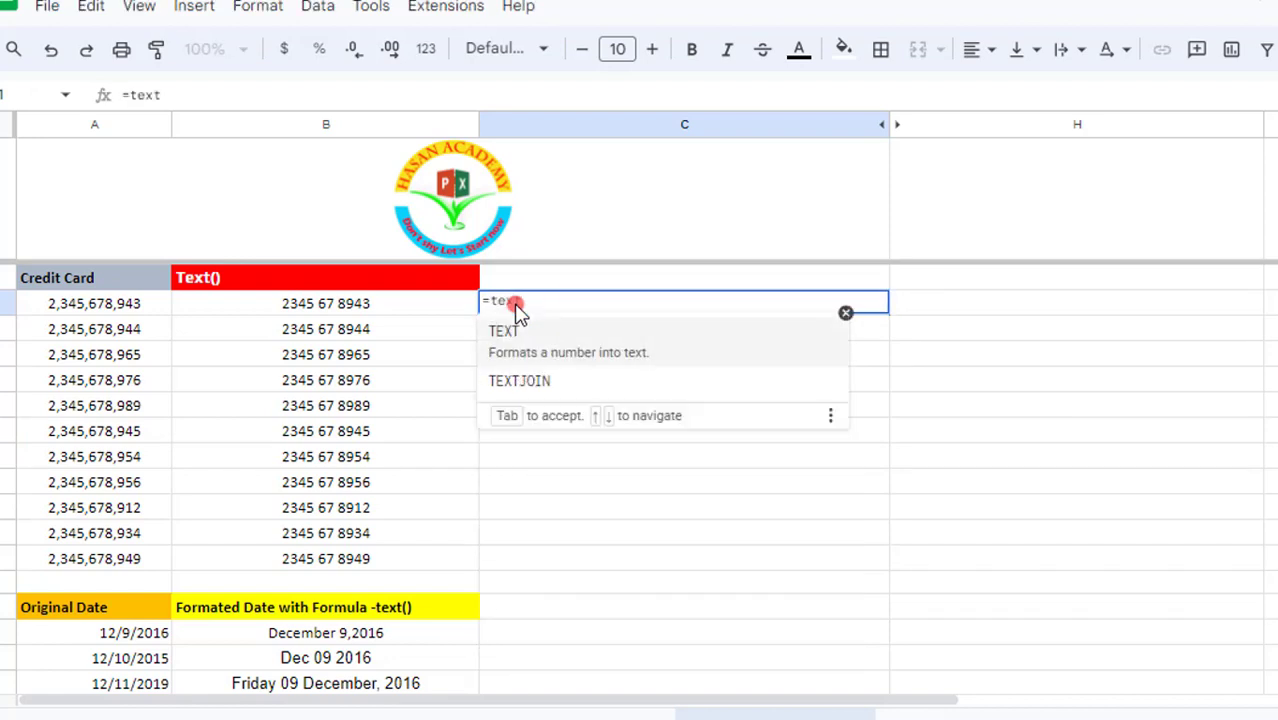
{"action": "type", "text": "("}
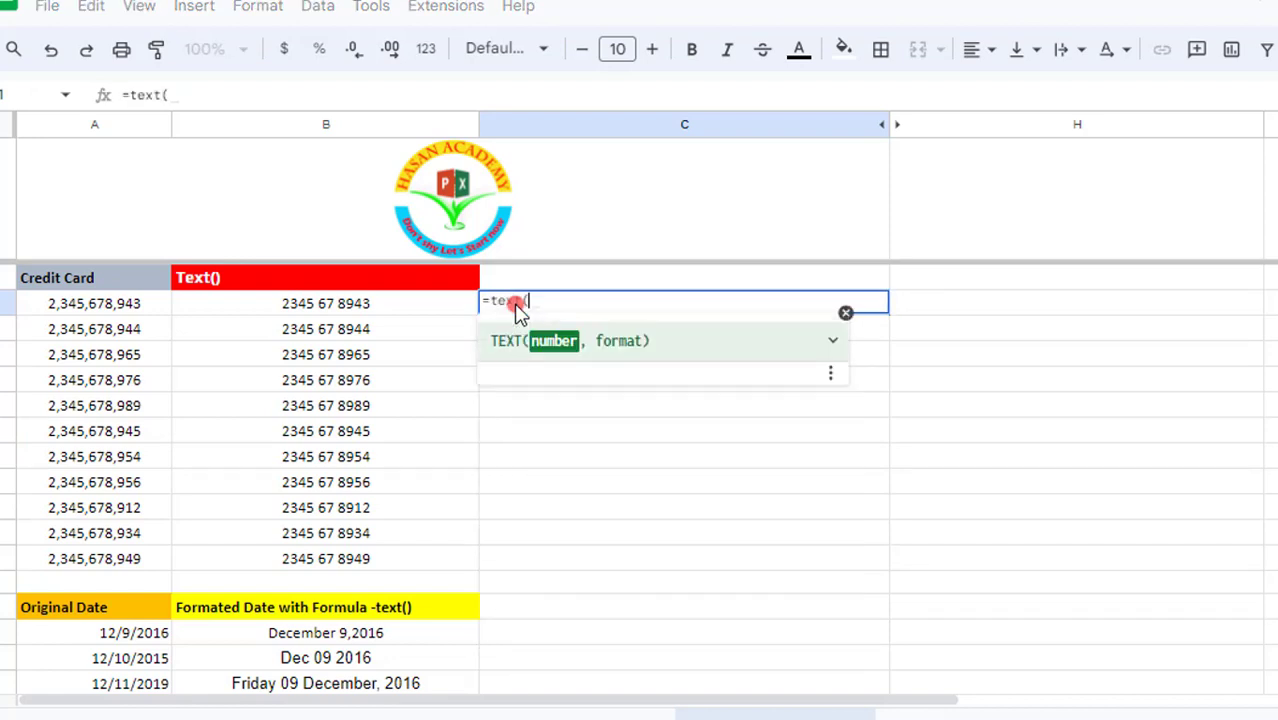
{"action": "left_click", "coordinate": [138, 310]}
{"action": "type", "text": ","}
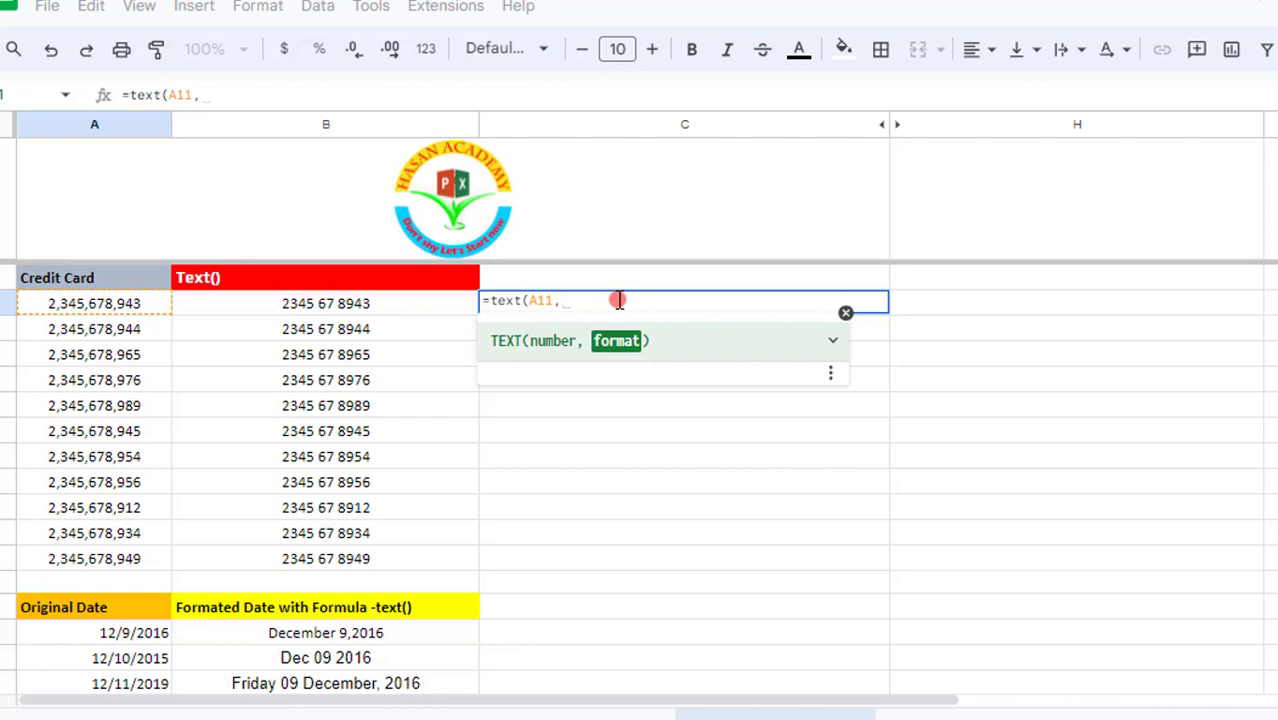
{"action": "type", "text": "\""}
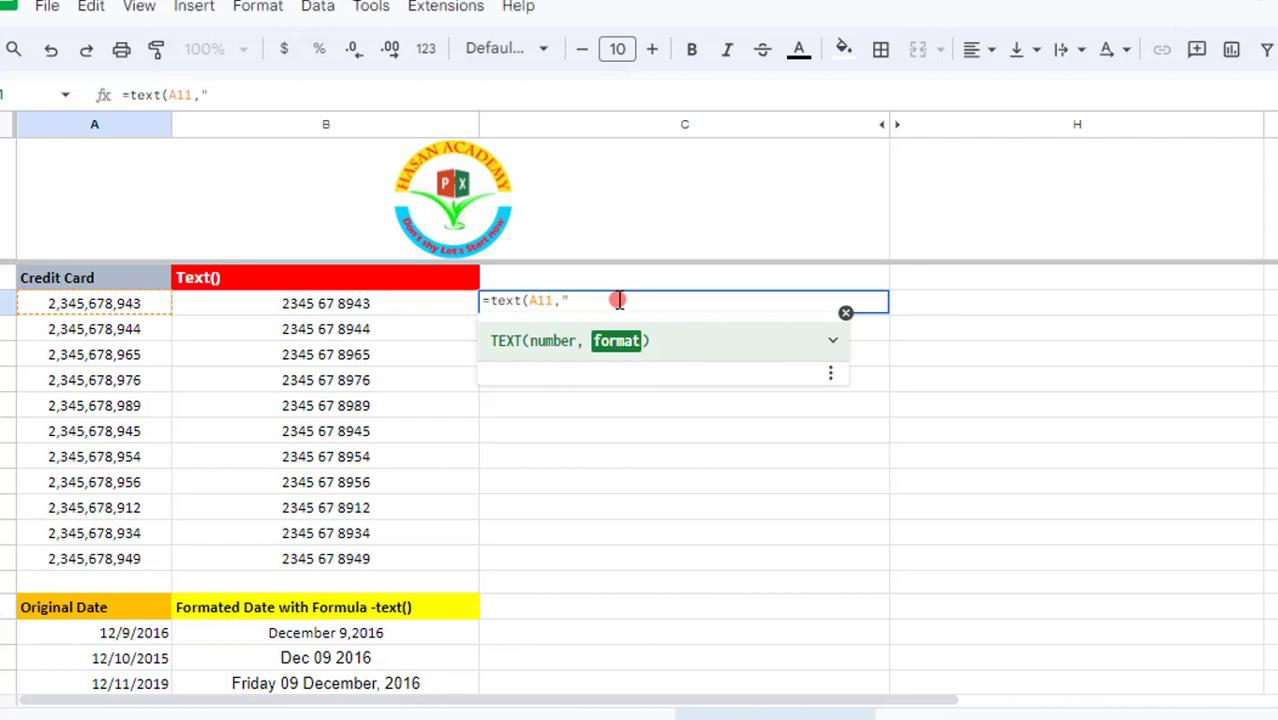
{"action": "type", "text": "0000"}
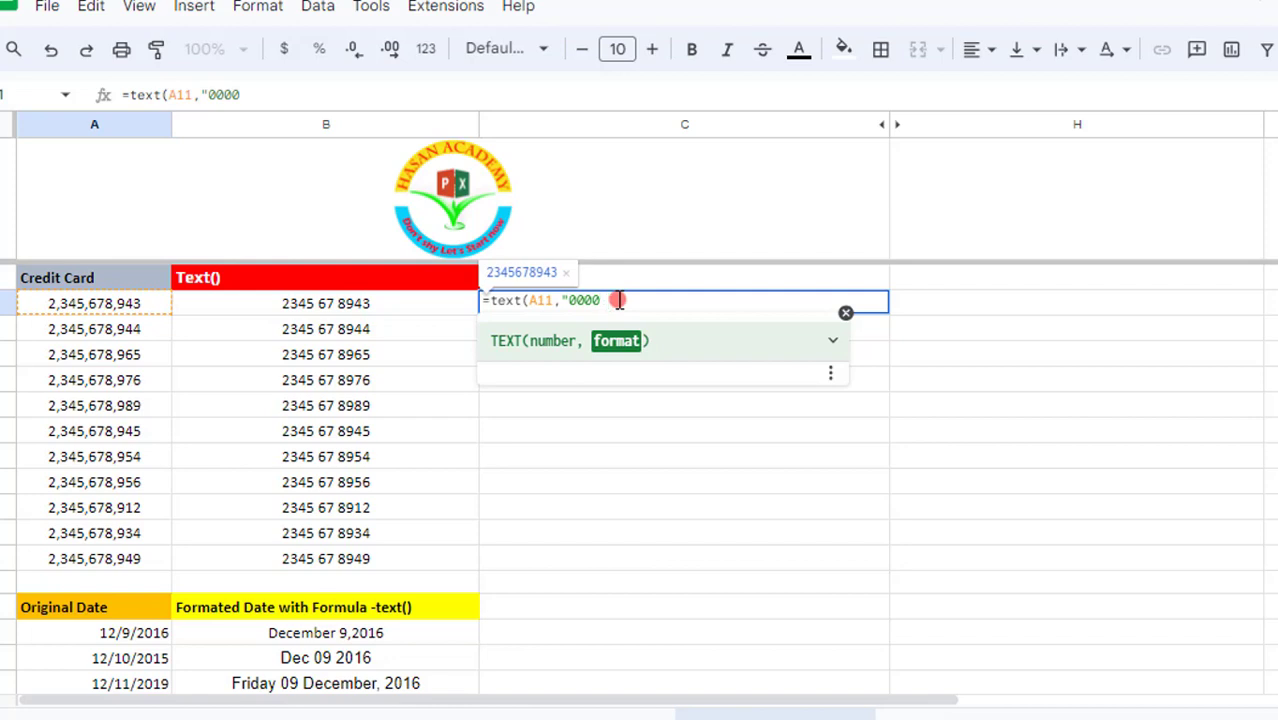
{"action": "type", "text": " 00"}
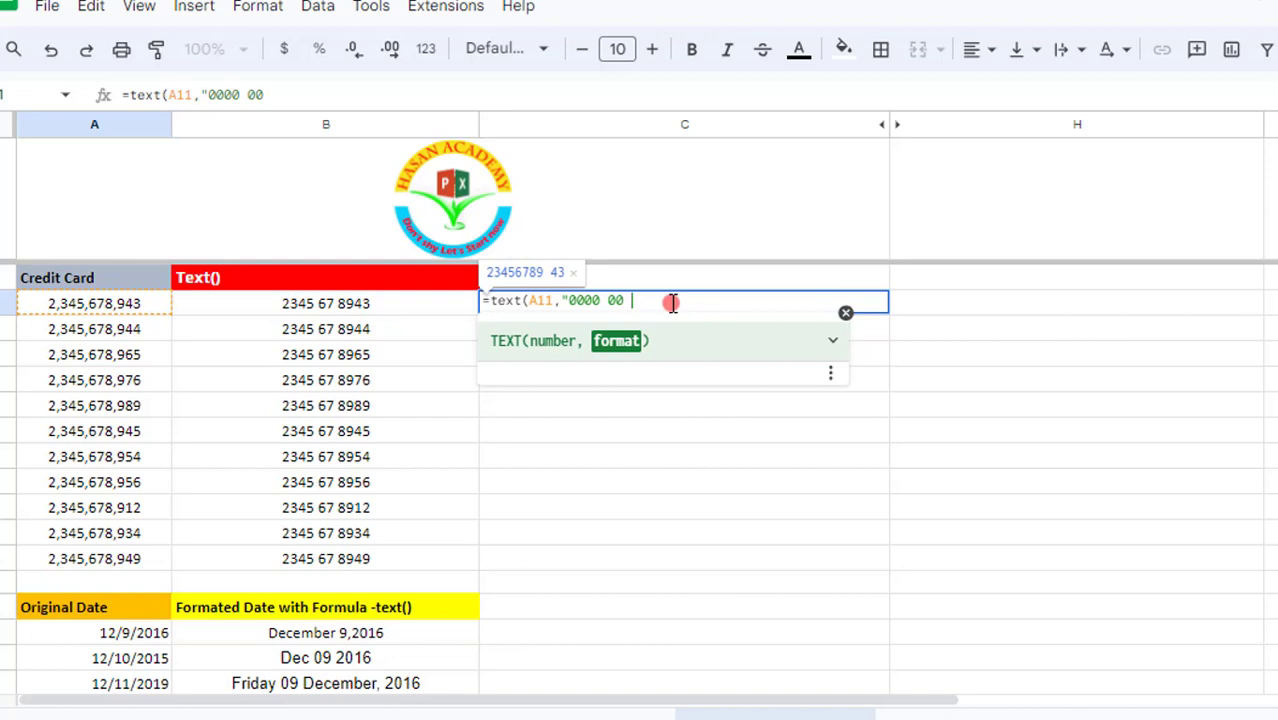
{"action": "type", "text": "0000"}
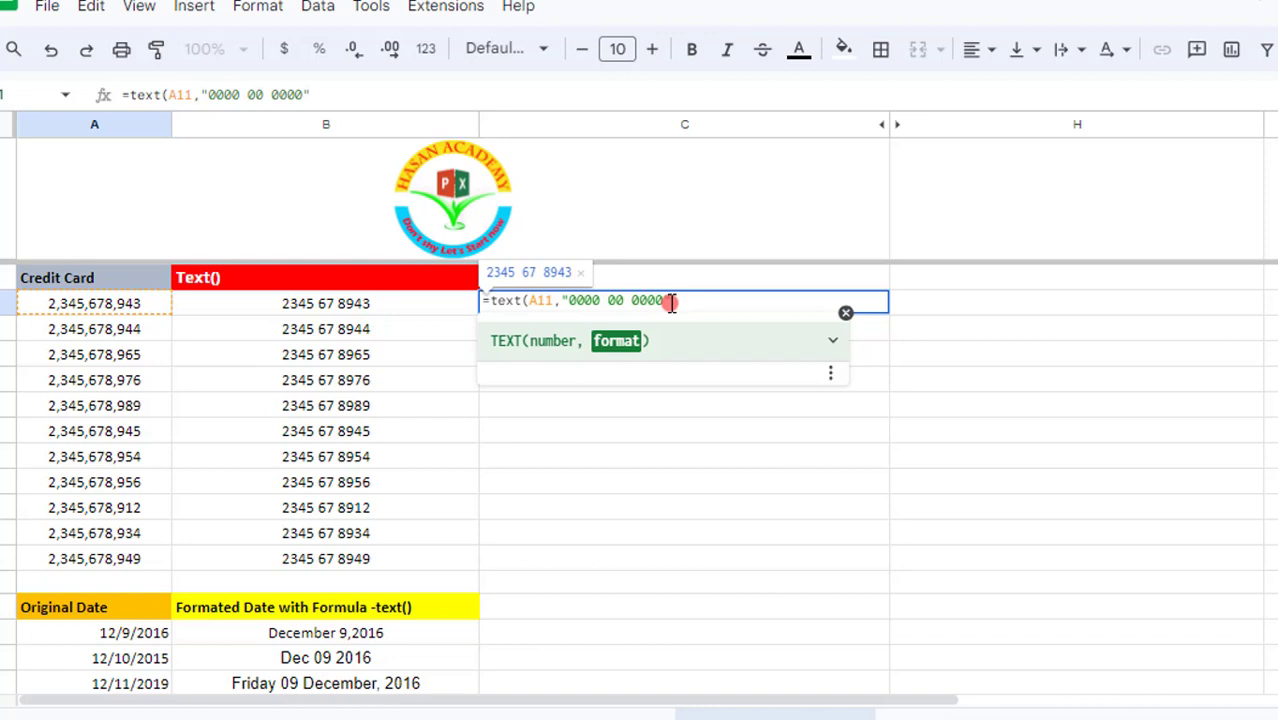
{"action": "left_click_drag", "start_coordinate": [480, 257], "coordinate": [588, 288]}
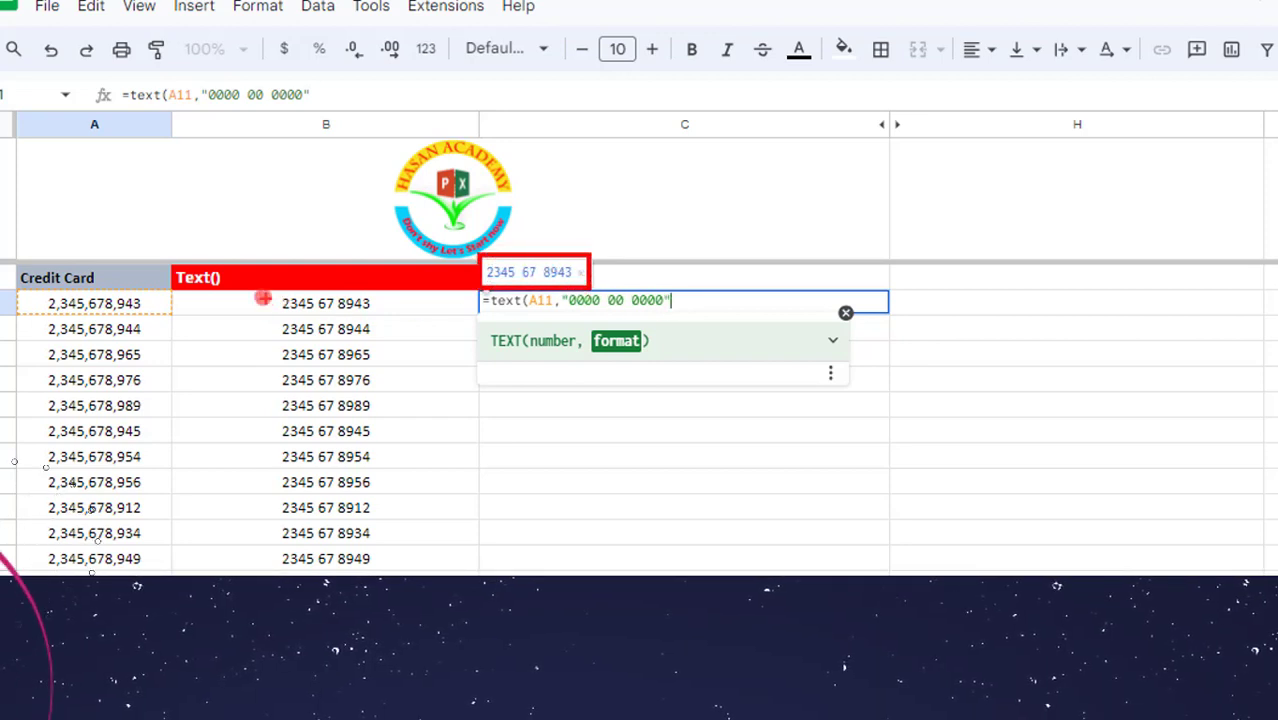
{"action": "key", "text": "Escape"}
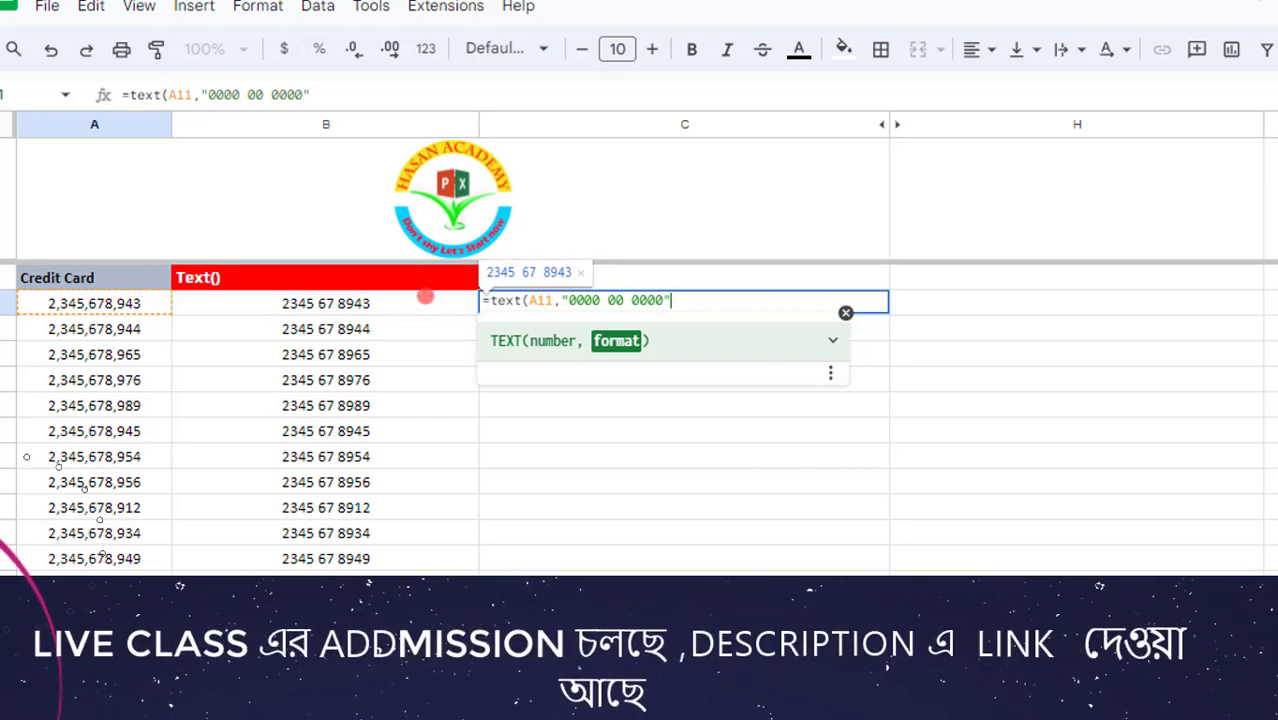
{"action": "type", "text": ")"}
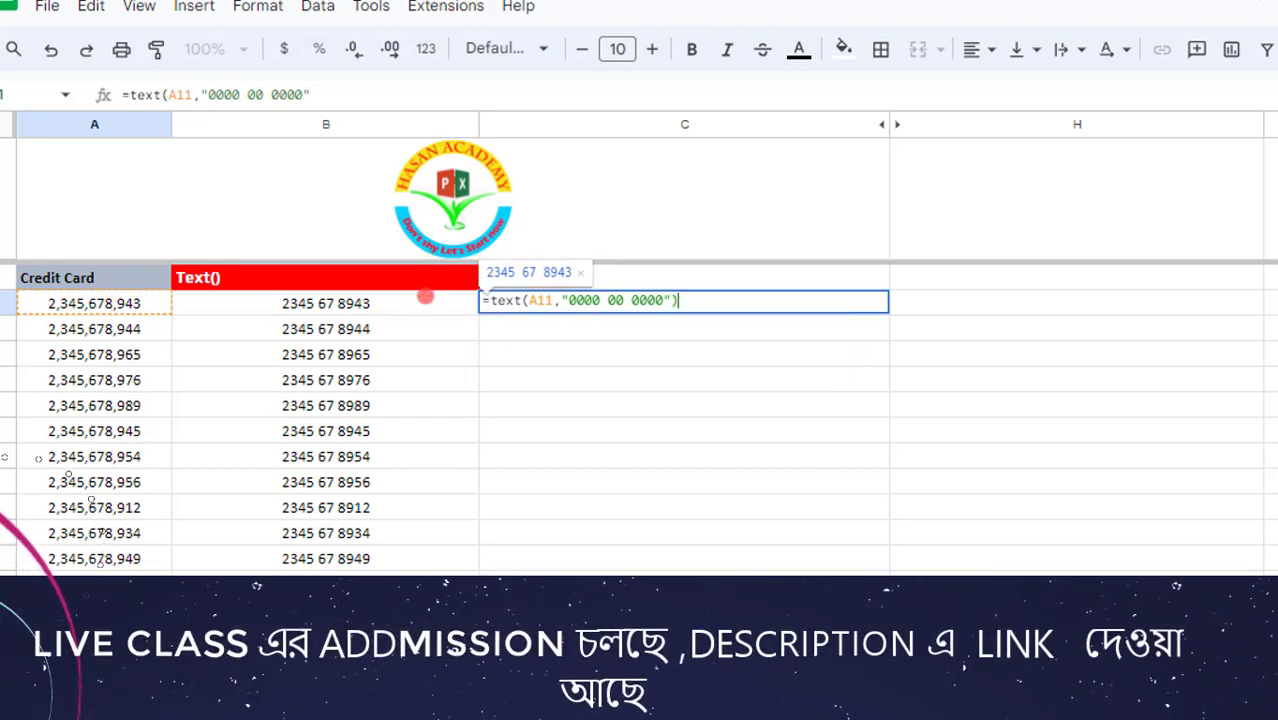
{"action": "key", "text": "Return"}
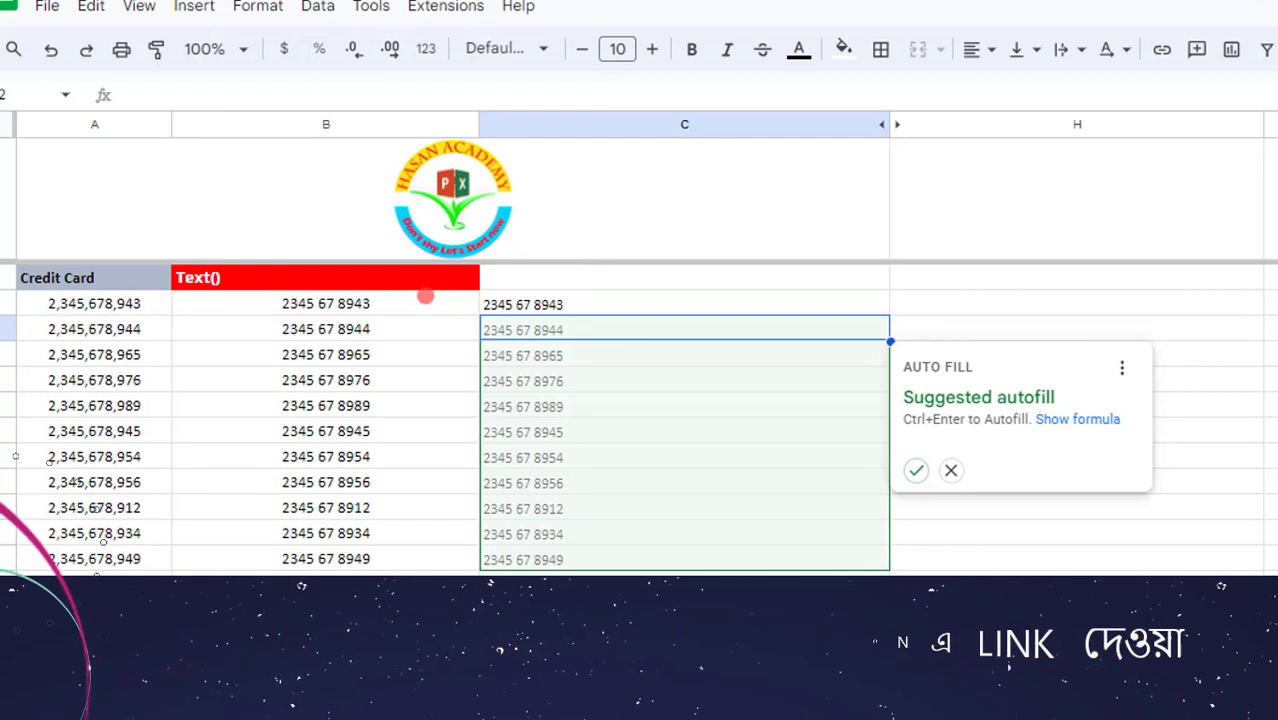
Accept the suggested autofill to extend the C11 formula through C21, and check the formula in C11.
{"action": "left_click", "coordinate": [915, 470]}
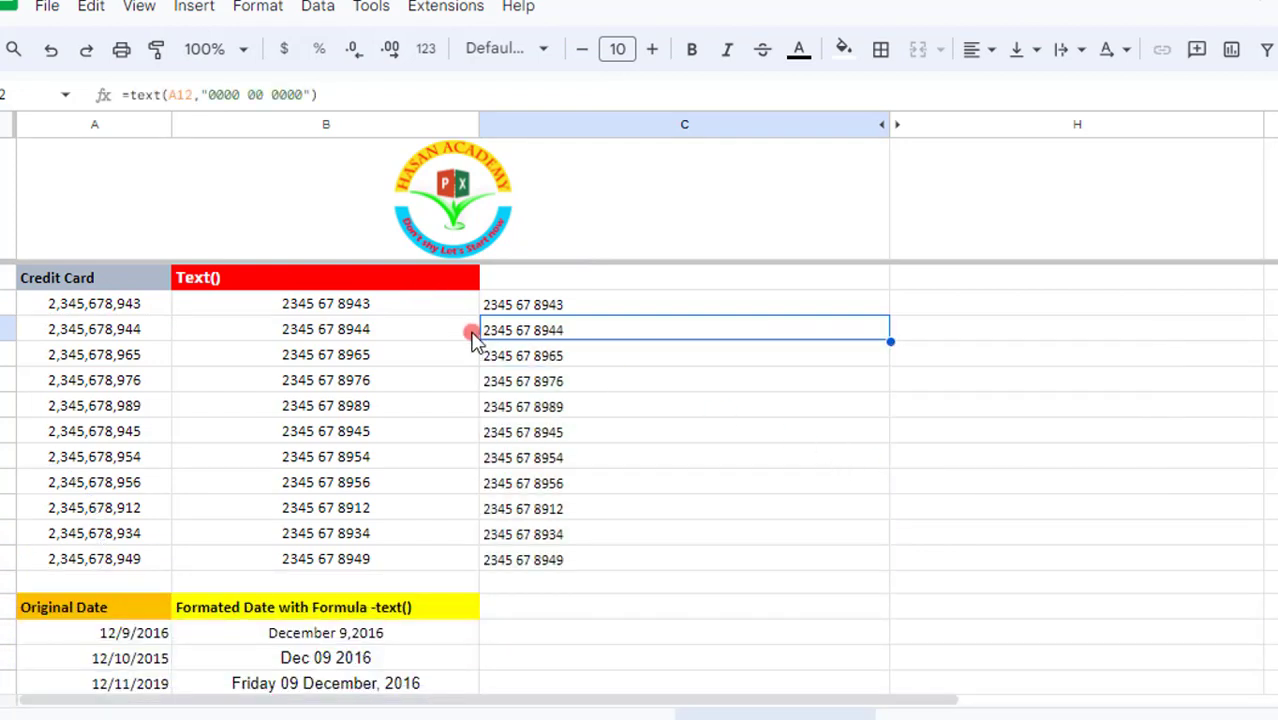
{"action": "left_click", "coordinate": [516, 305]}
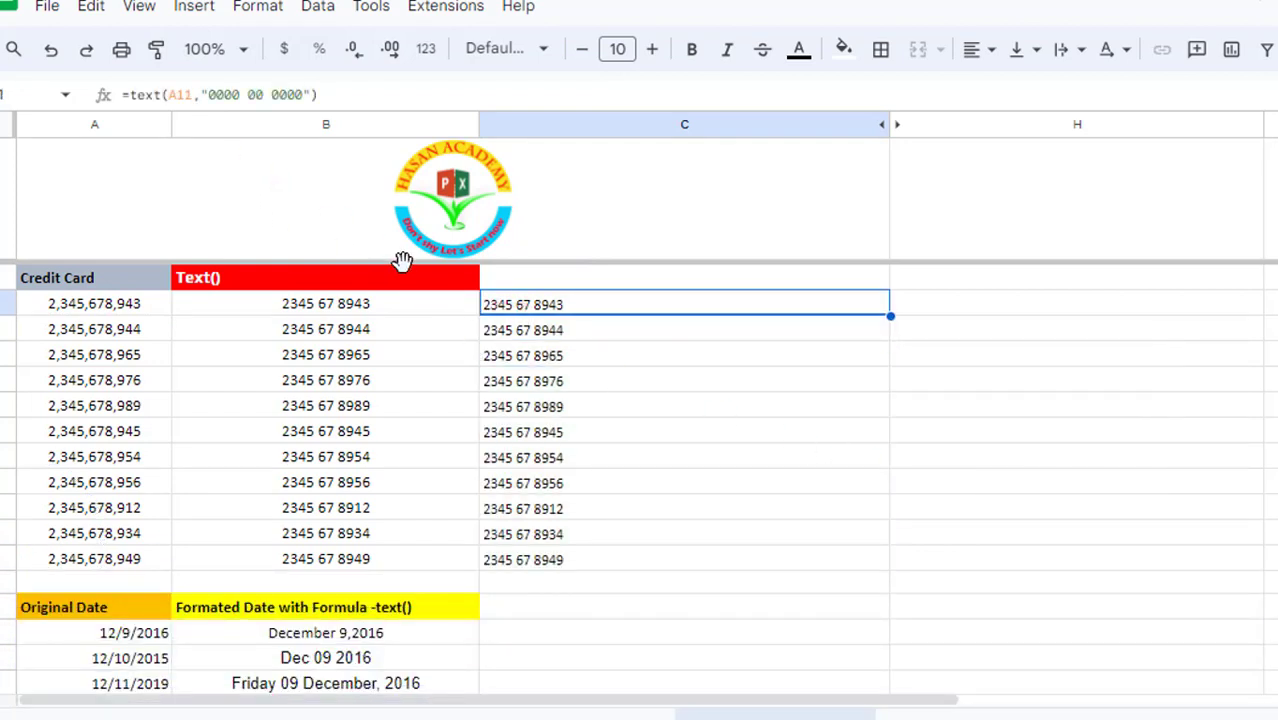
{"action": "left_click", "coordinate": [521, 312]}
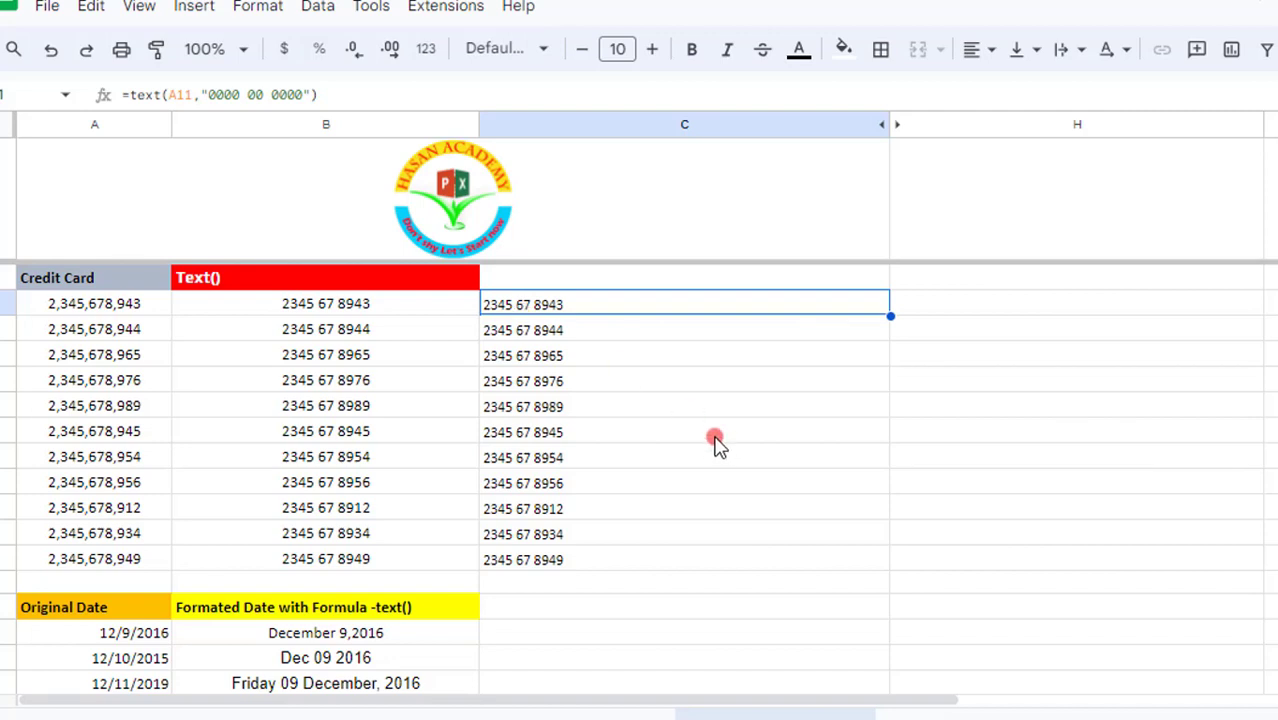
Examine the original date in A24, the available number and date formats, and the TEXT formula in B24.
{"action": "scroll", "coordinate": [712, 443], "scroll_direction": "down", "scroll_amount": 3}
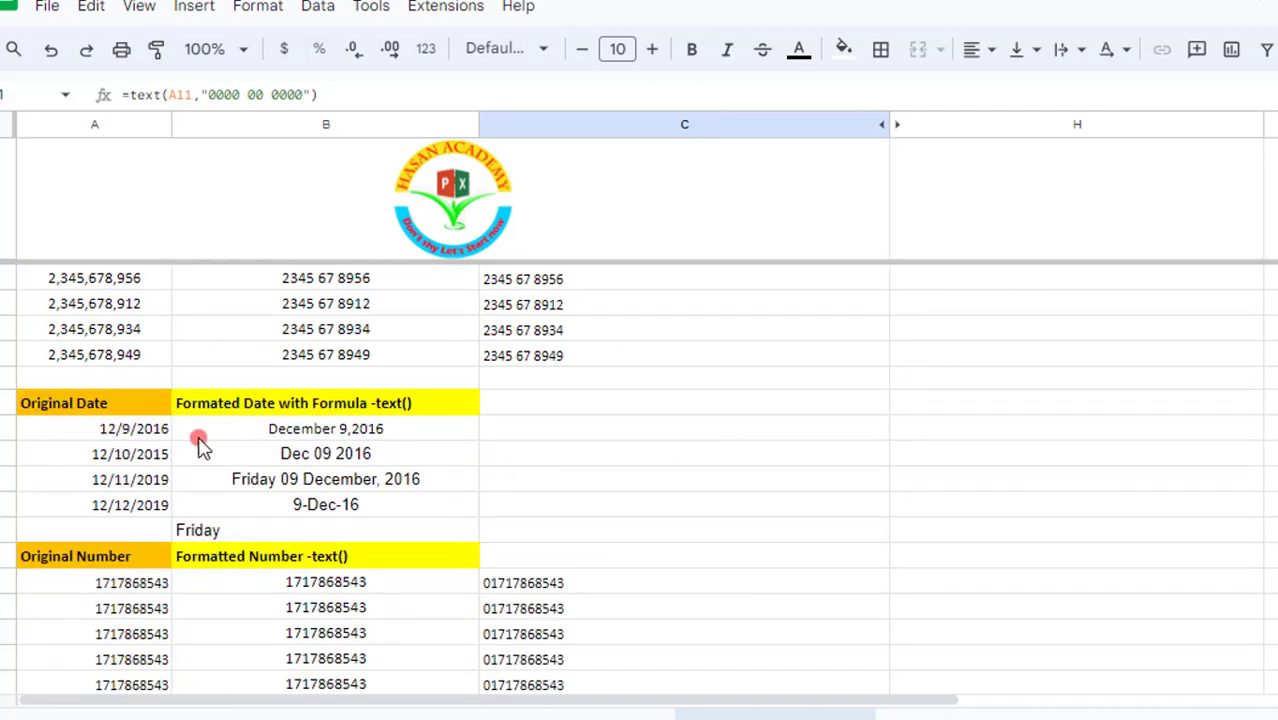
{"action": "left_click", "coordinate": [110, 435]}
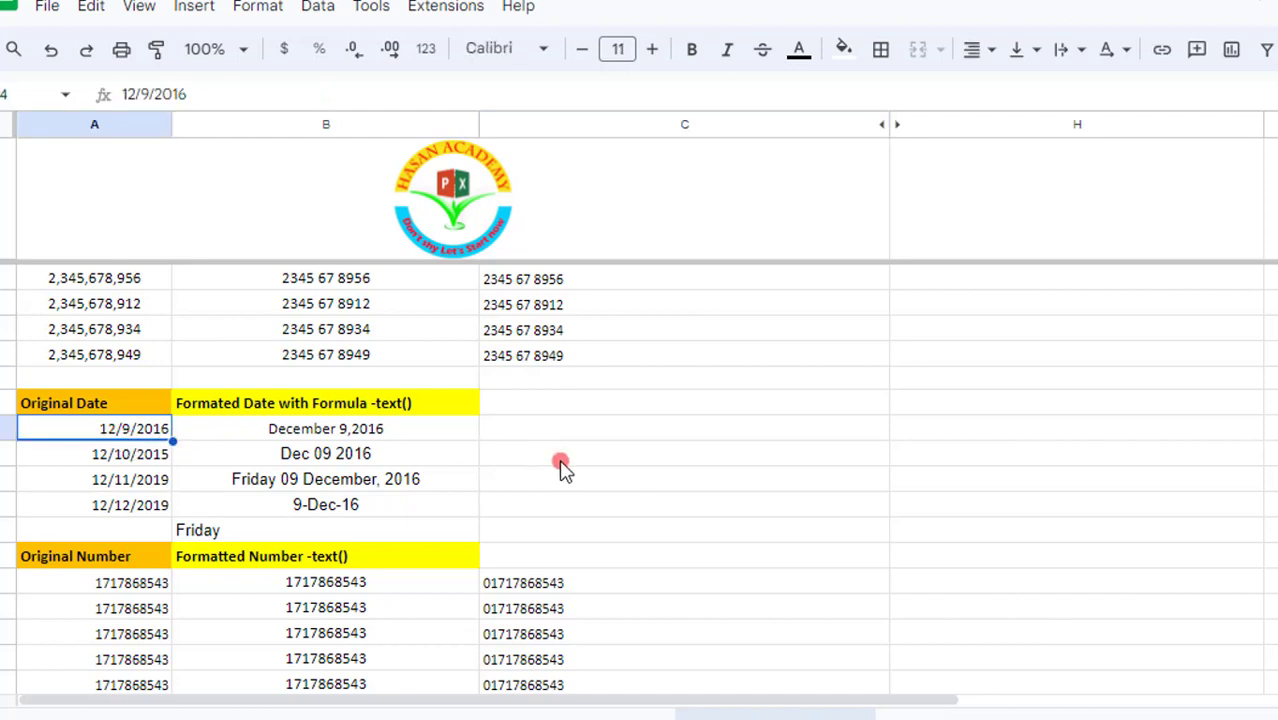
{"action": "left_click", "coordinate": [295, 432]}
{"action": "left_click", "coordinate": [118, 431]}
{"action": "left_click", "coordinate": [268, 10]}
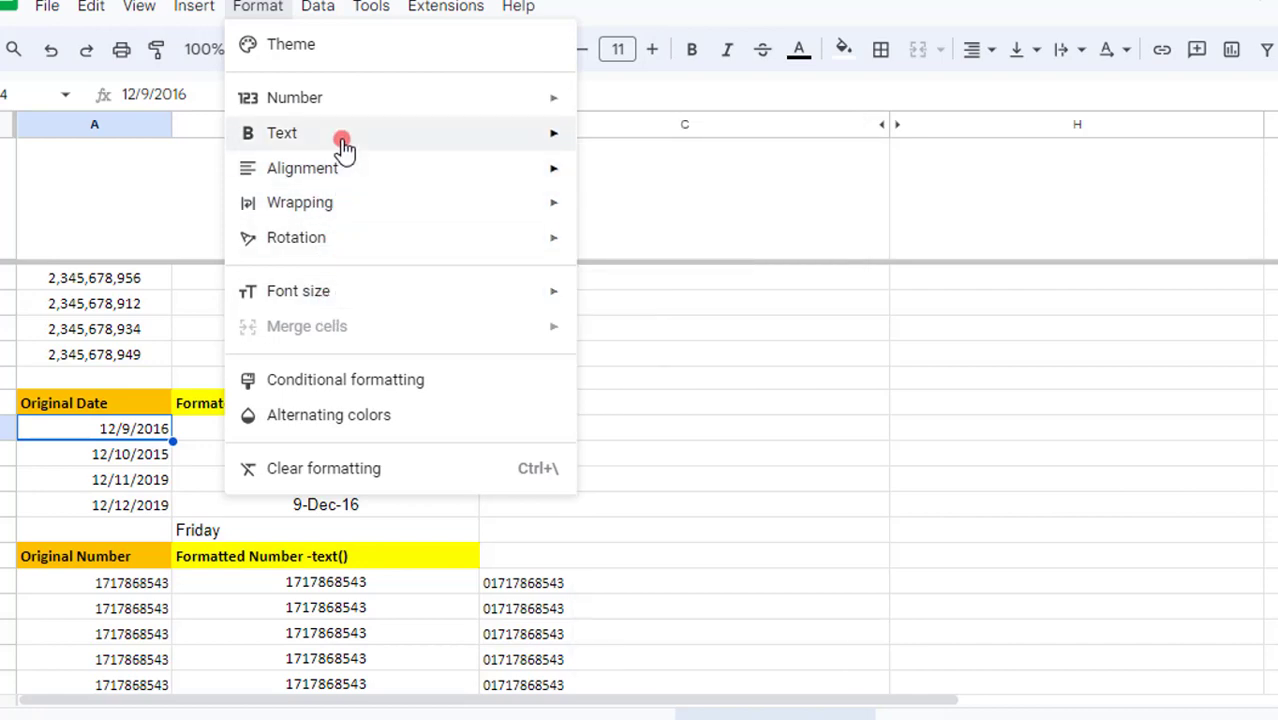
{"action": "mouse_move", "coordinate": [337, 97]}
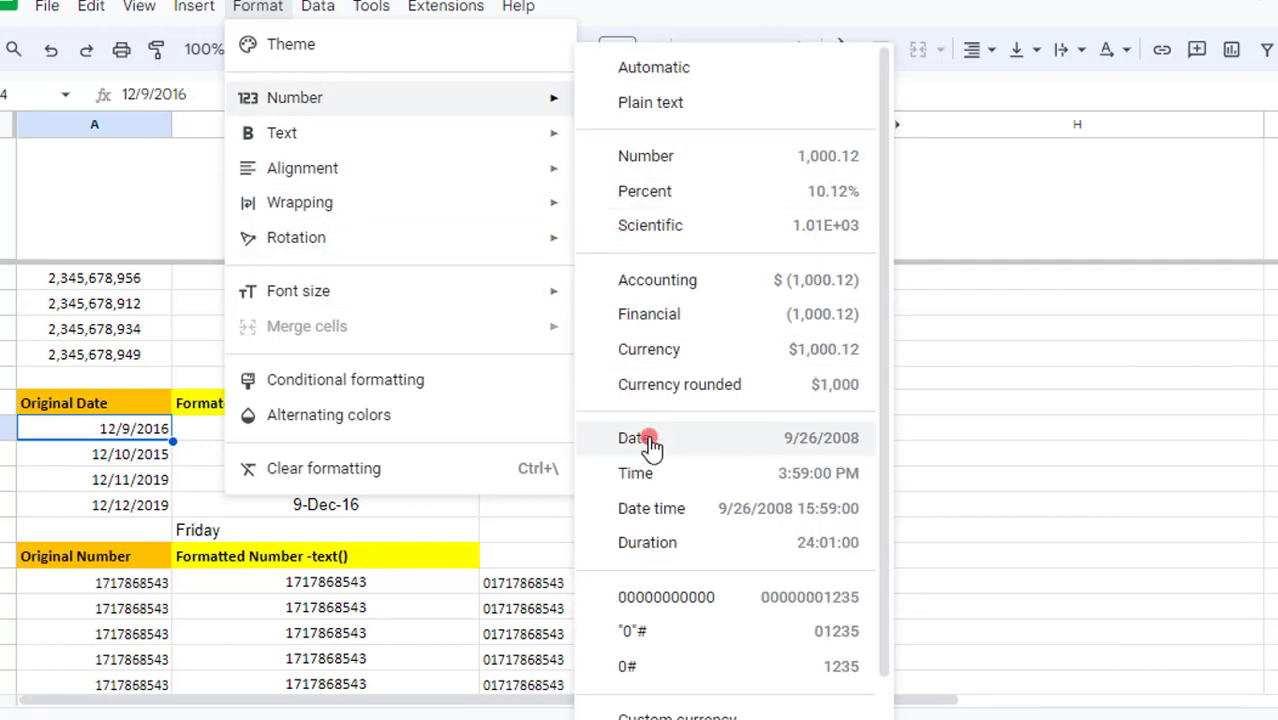
{"action": "left_click", "coordinate": [1067, 454]}
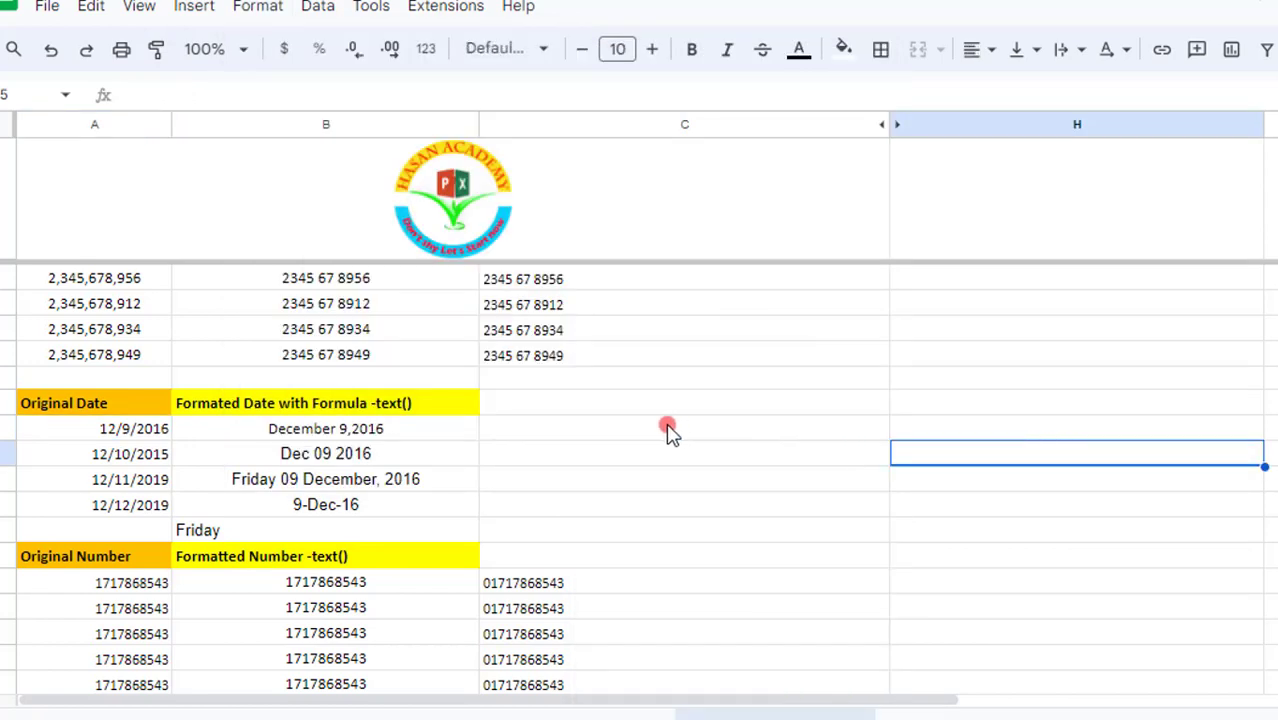
{"action": "left_click", "coordinate": [610, 430]}
{"action": "left_click", "coordinate": [360, 432]}
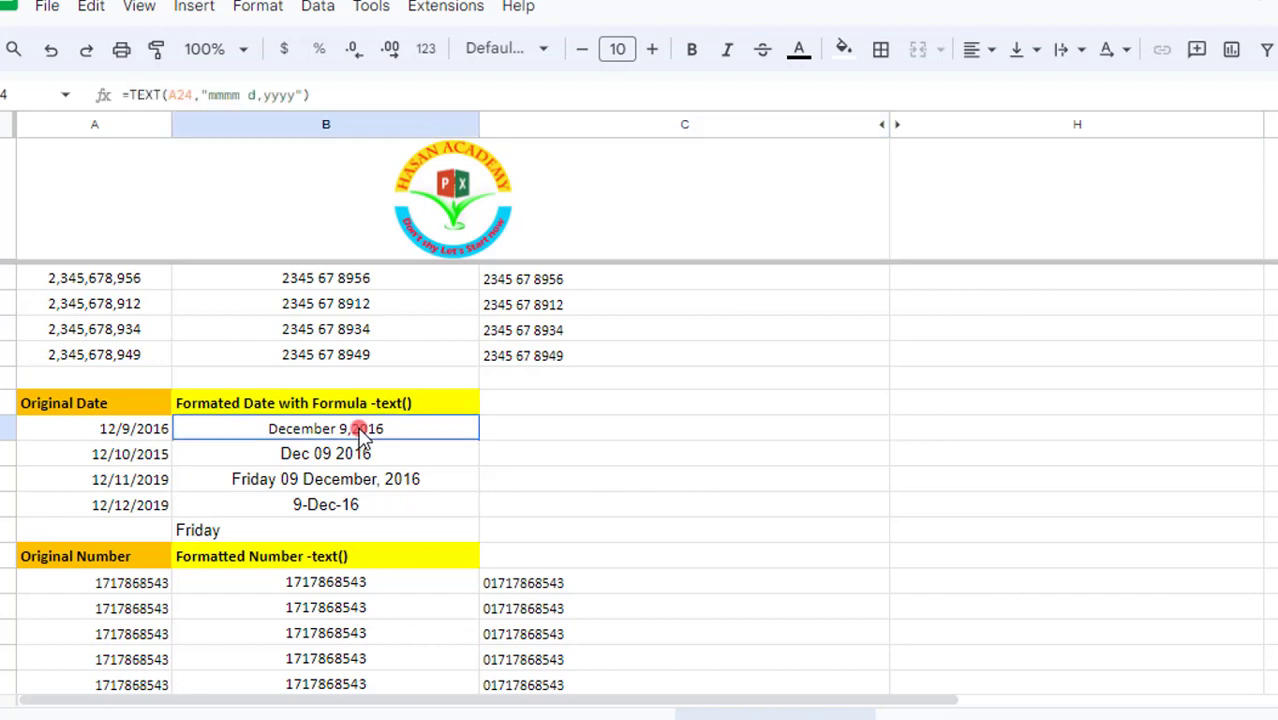
Start a TEXT formula in C24 that takes A24 as its number argument, and open the quoted format.
{"action": "left_click", "coordinate": [576, 440]}
{"action": "type", "text": "="}
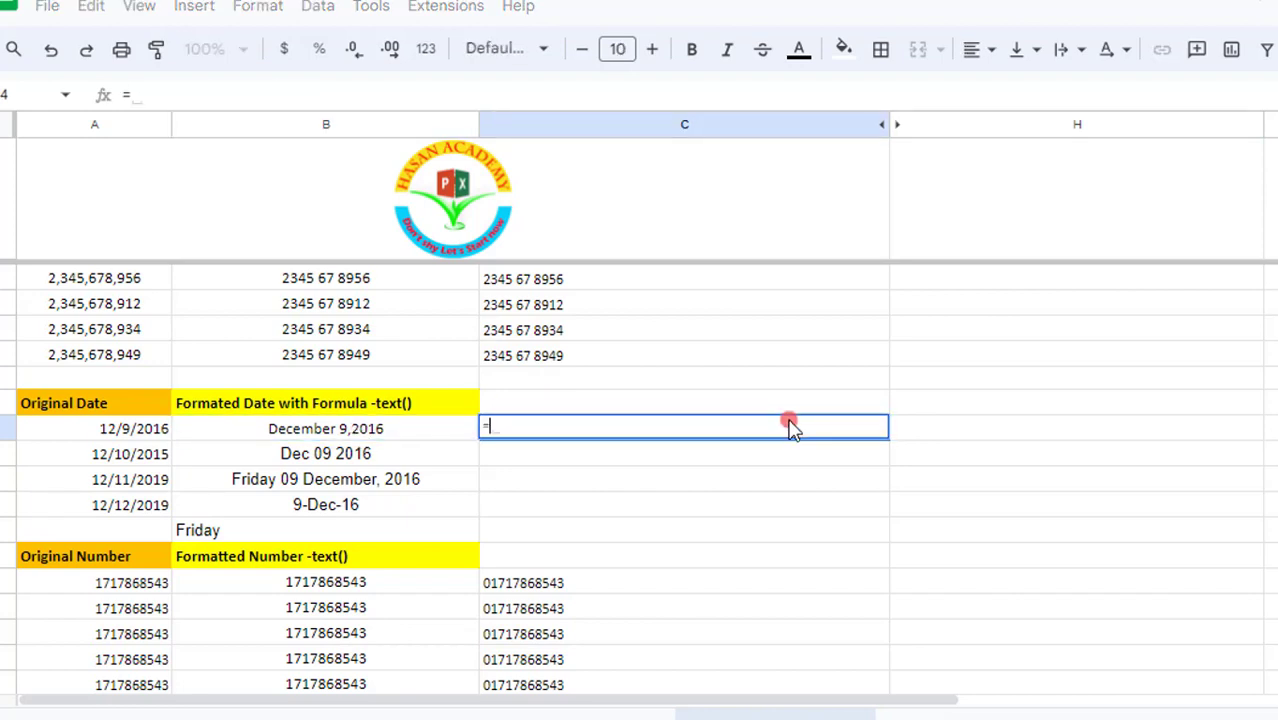
{"action": "type", "text": "t"}
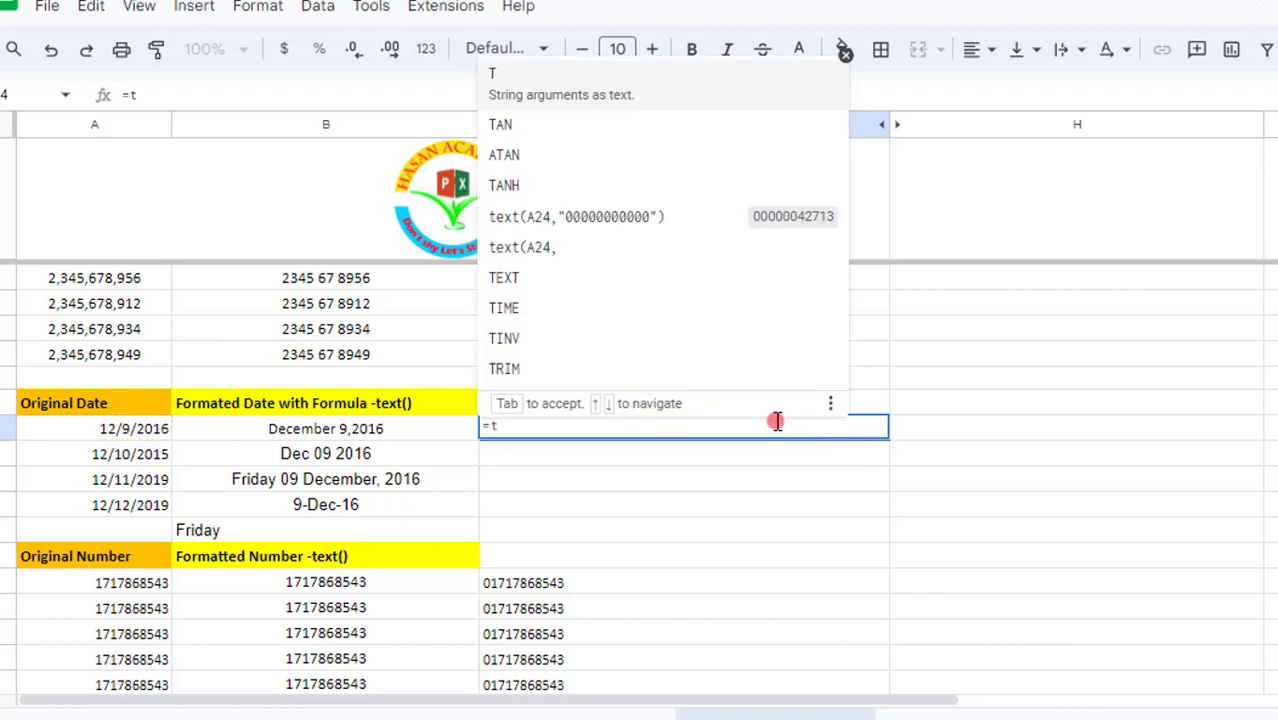
{"action": "type", "text": "ext"}
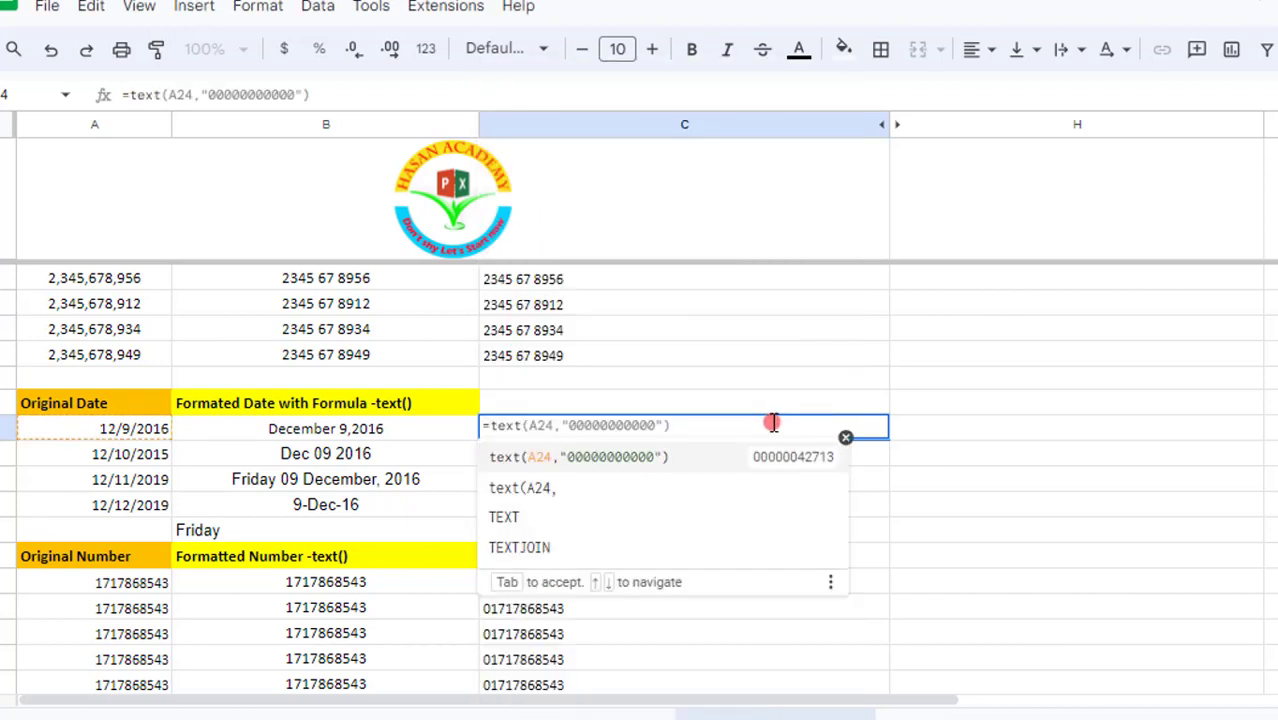
{"action": "type", "text": "("}
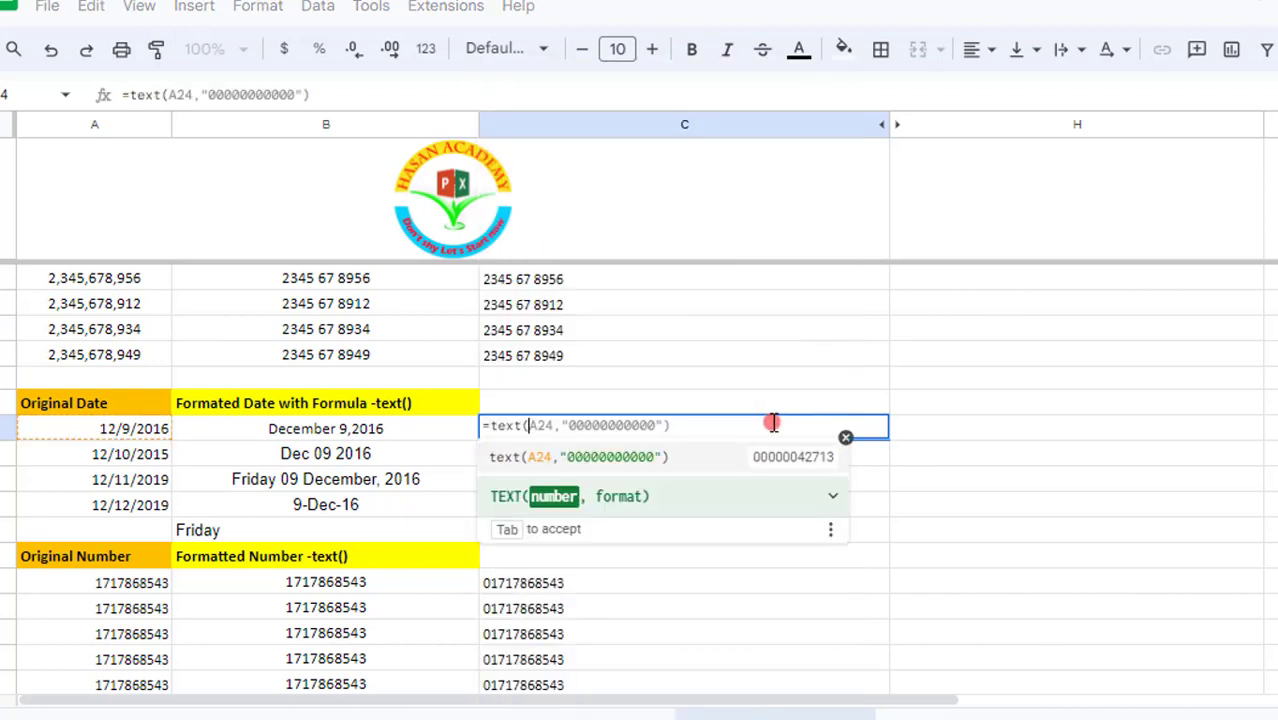
{"action": "left_click", "coordinate": [60, 433]}
{"action": "type", "text": ","}
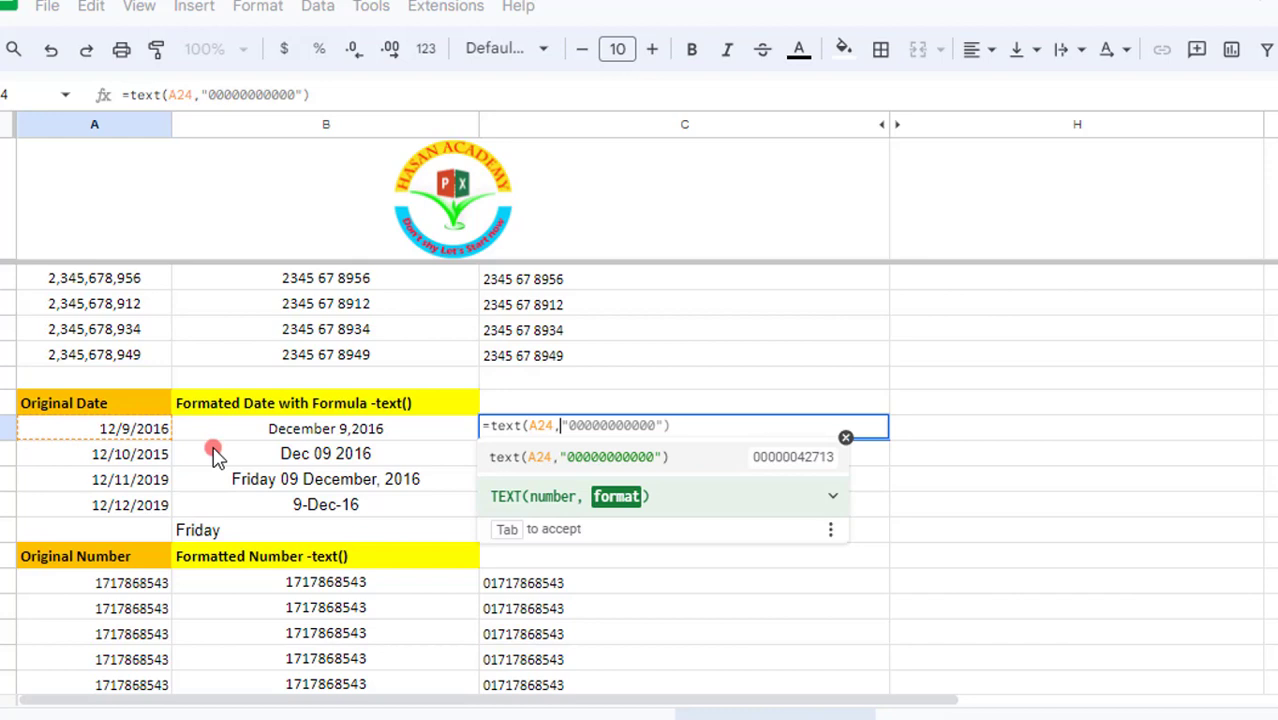
{"action": "type", "text": "\""}
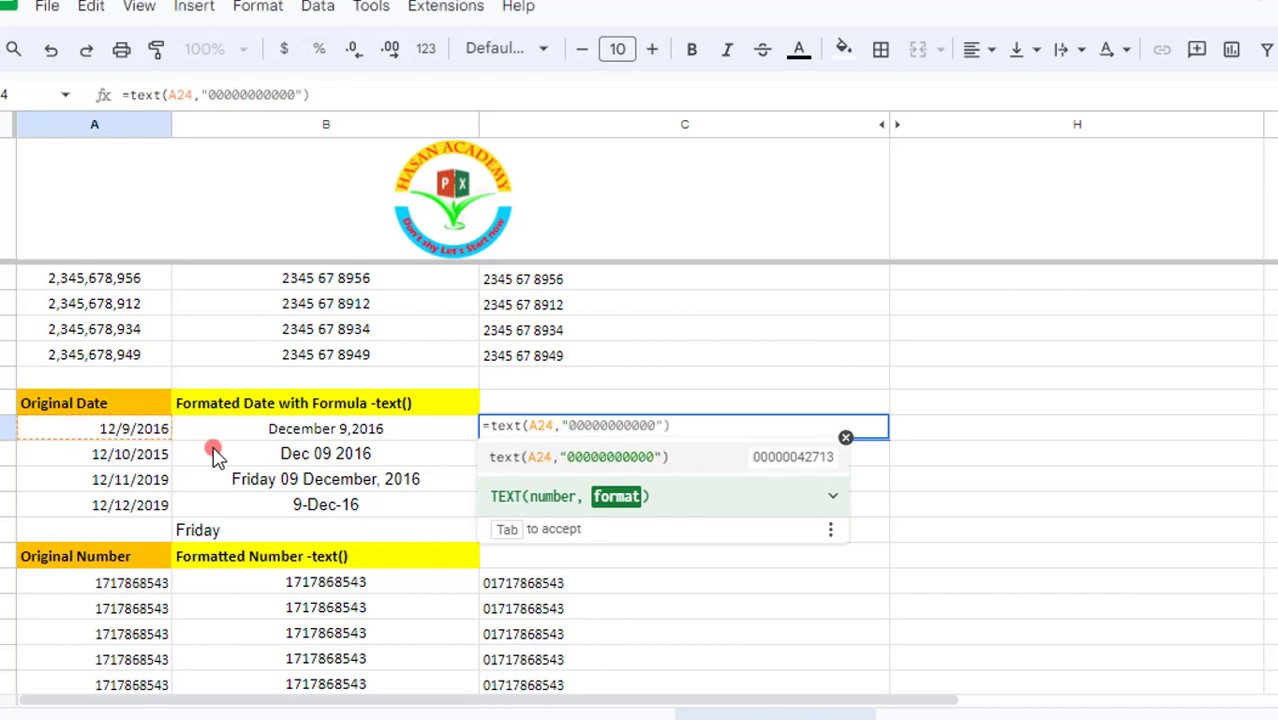
Try dddd as the format in the C24 TEXT formula and clear it again.
{"action": "type", "text": "dddd"}
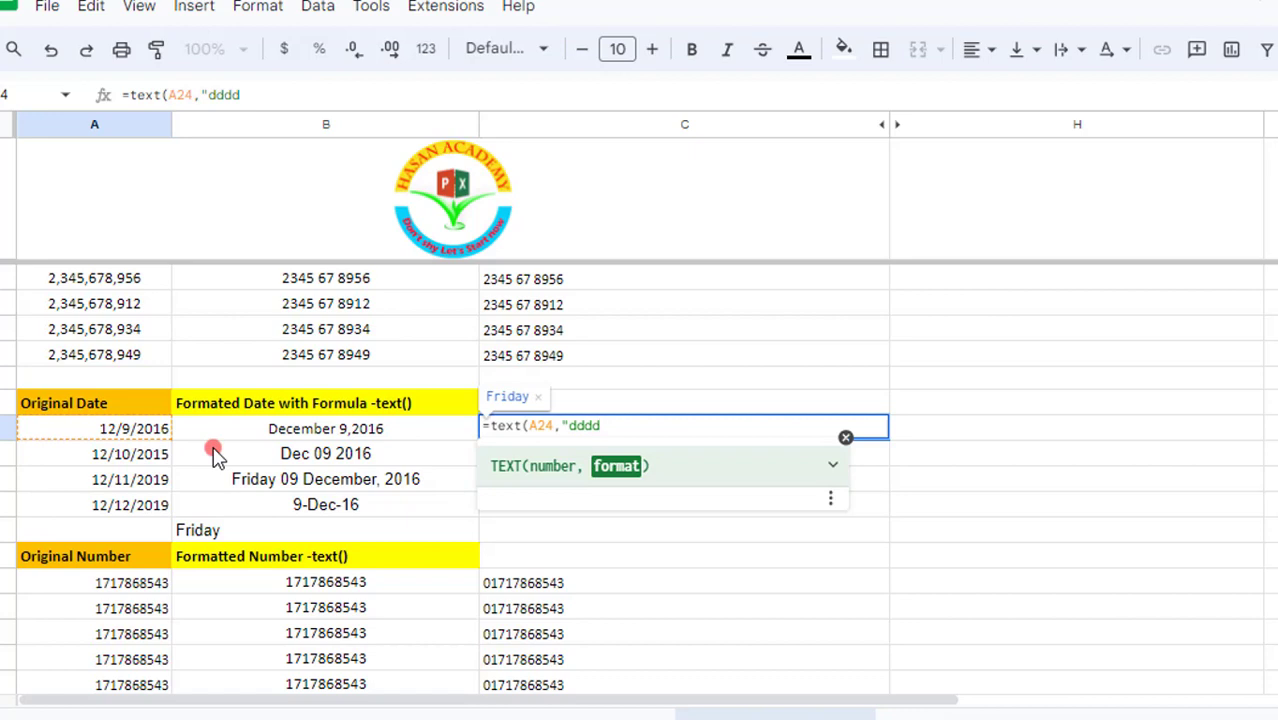
{"action": "key", "text": "BackSpace"}
{"action": "key", "text": "BackSpace"}
{"action": "key", "text": "BackSpace"}
{"action": "key", "text": "BackSpace"}
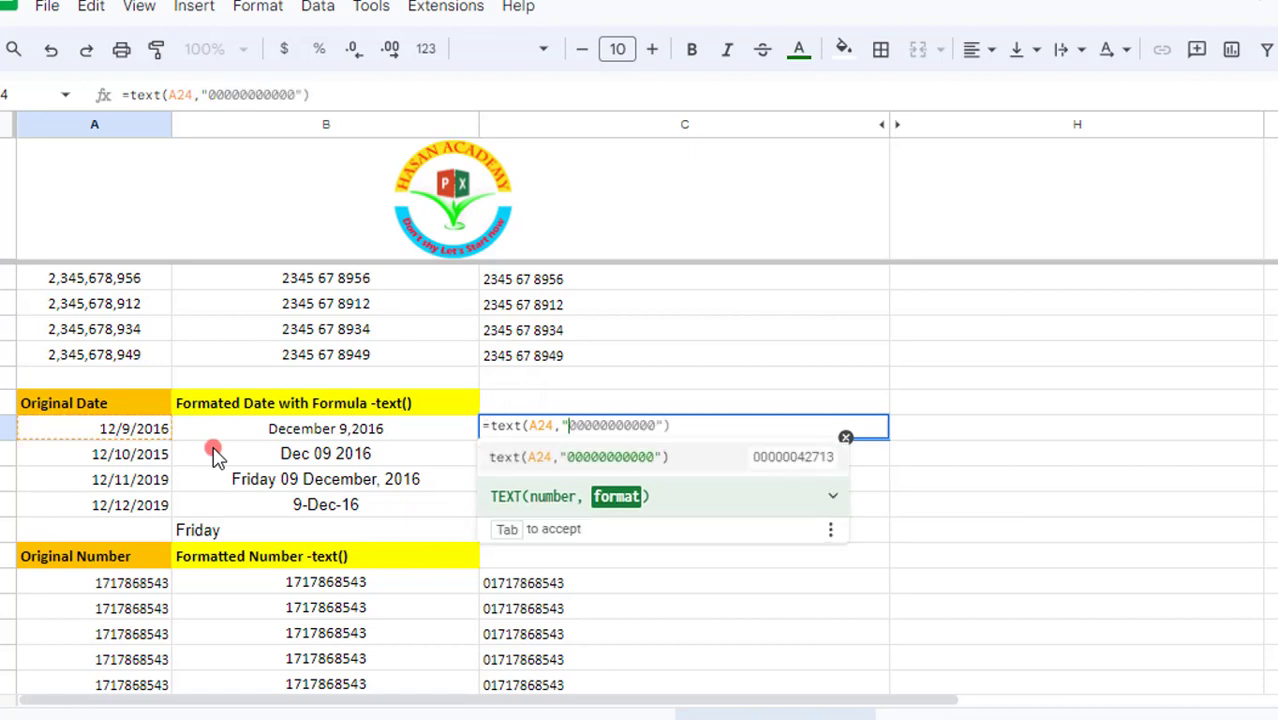
Complete the C24 TEXT formula with the quoted format "mmm dddd yyyy)".
{"action": "type", "text": "mmm"}
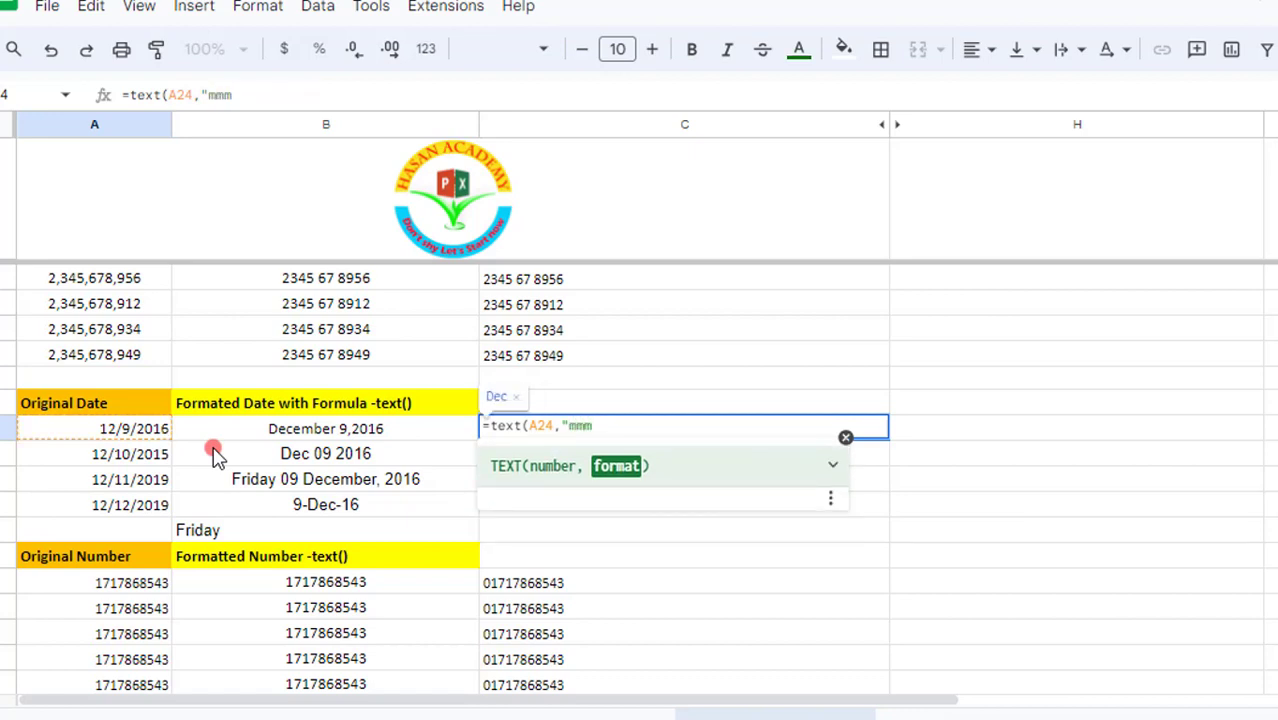
{"action": "type", "text": "m"}
{"action": "key", "text": "BackSpace"}
{"action": "type", "text": "ddd"}
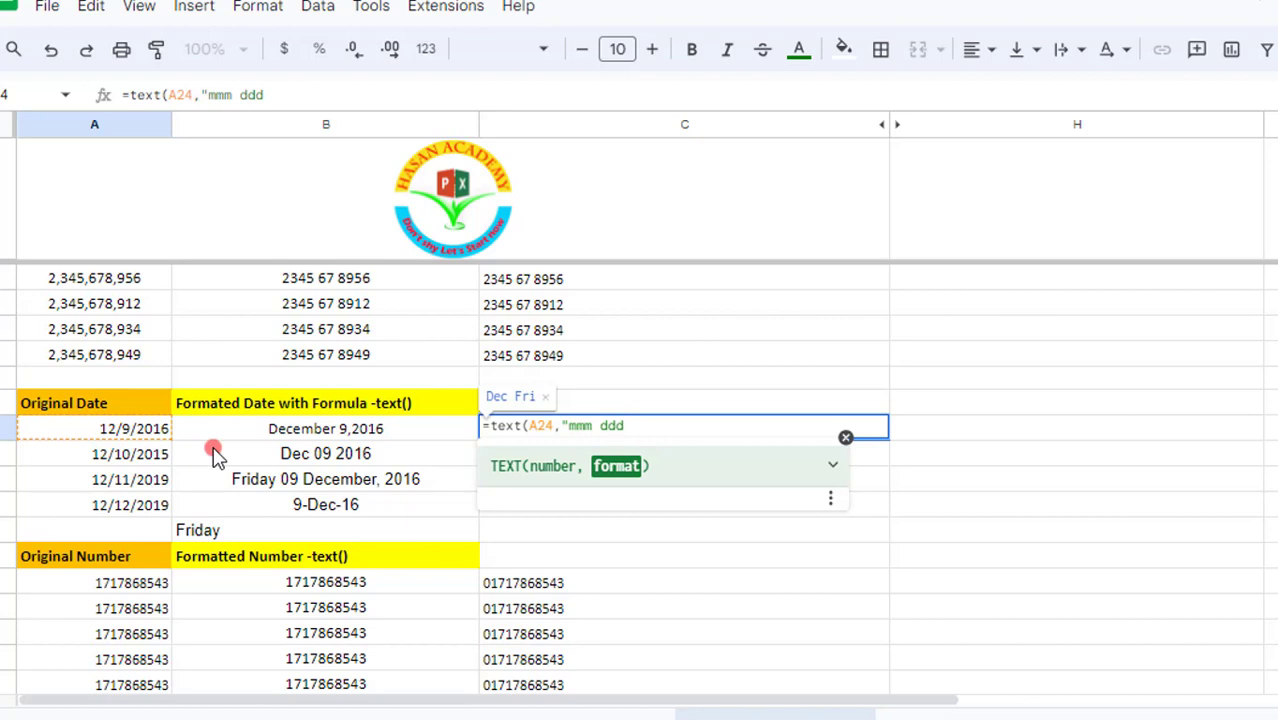
{"action": "type", "text": "d"}
{"action": "type", "text": "yyyy\""}
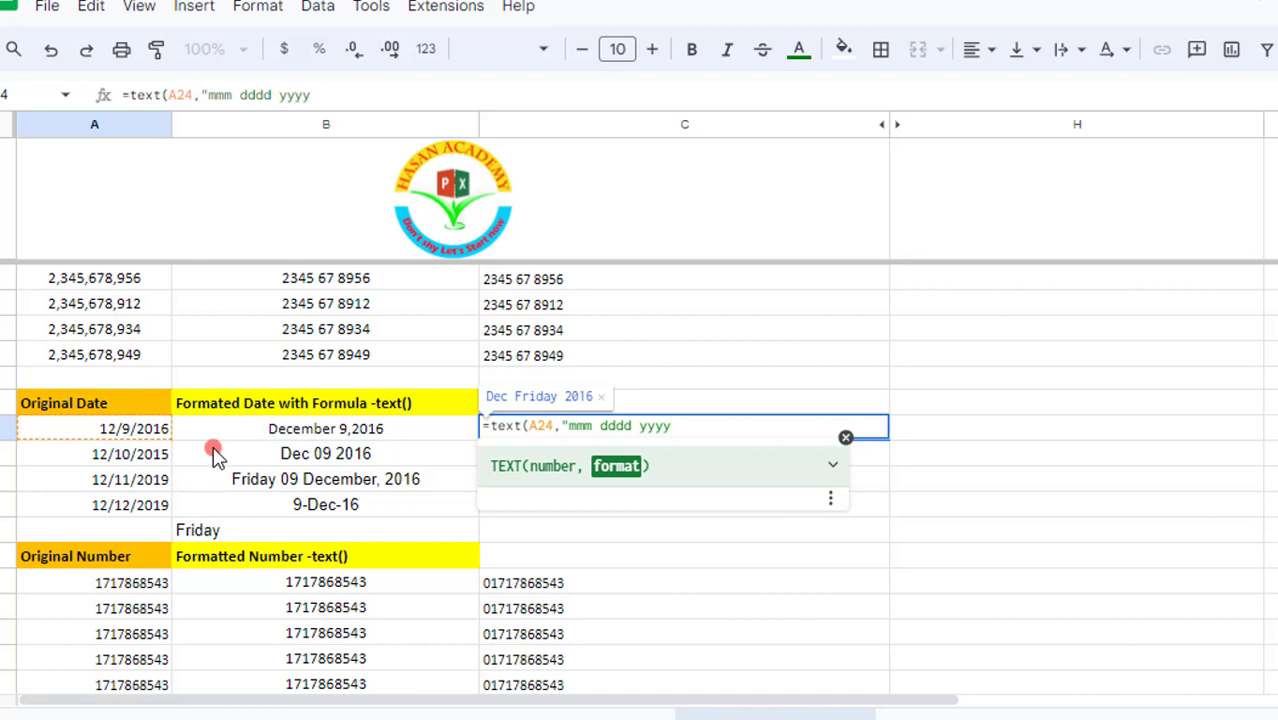
{"action": "type", "text": ")"}
{"action": "key", "text": "Return"}
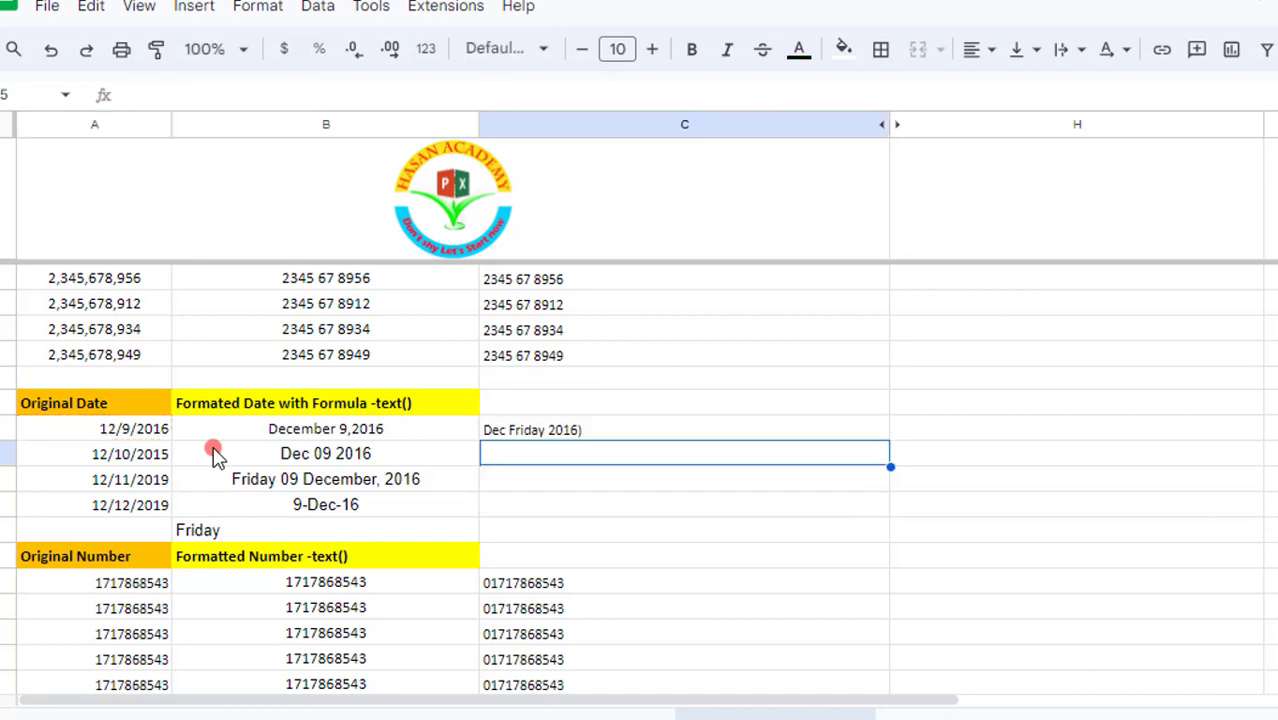
Fill the C24 formula down through C27.
{"action": "left_click", "coordinate": [584, 441]}
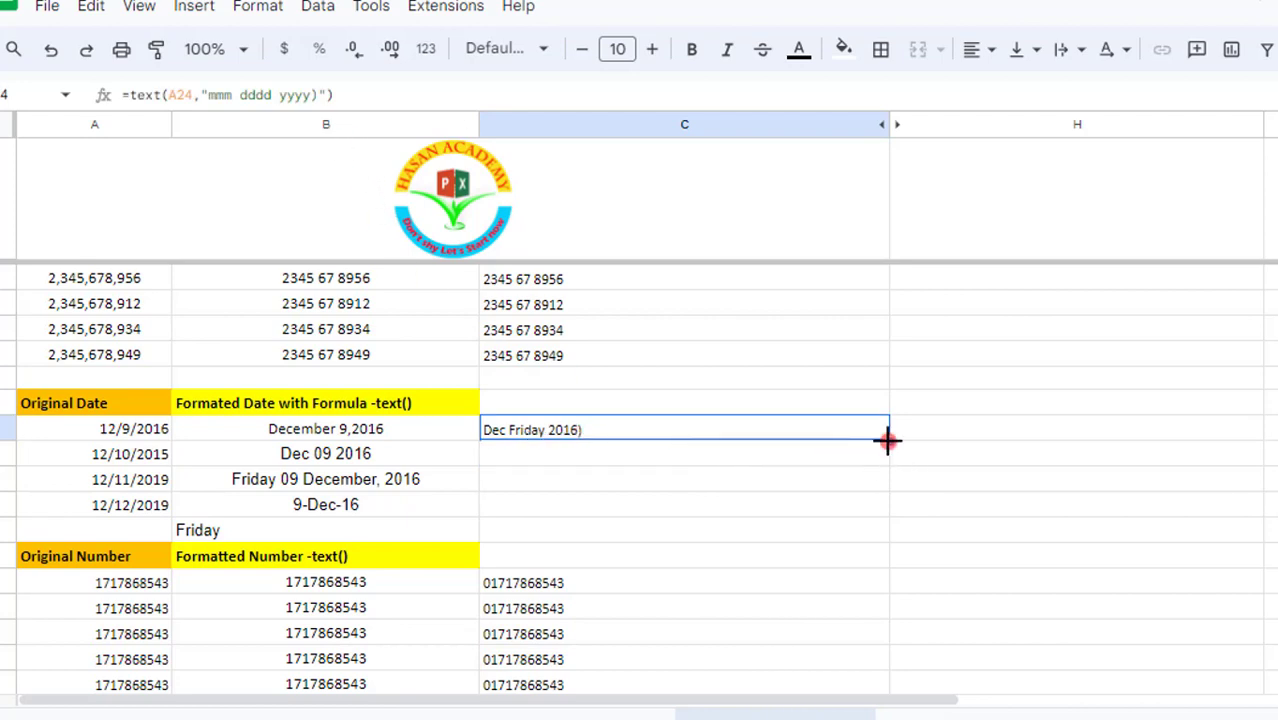
{"action": "left_click_drag", "start_coordinate": [889, 441], "coordinate": [882, 506]}
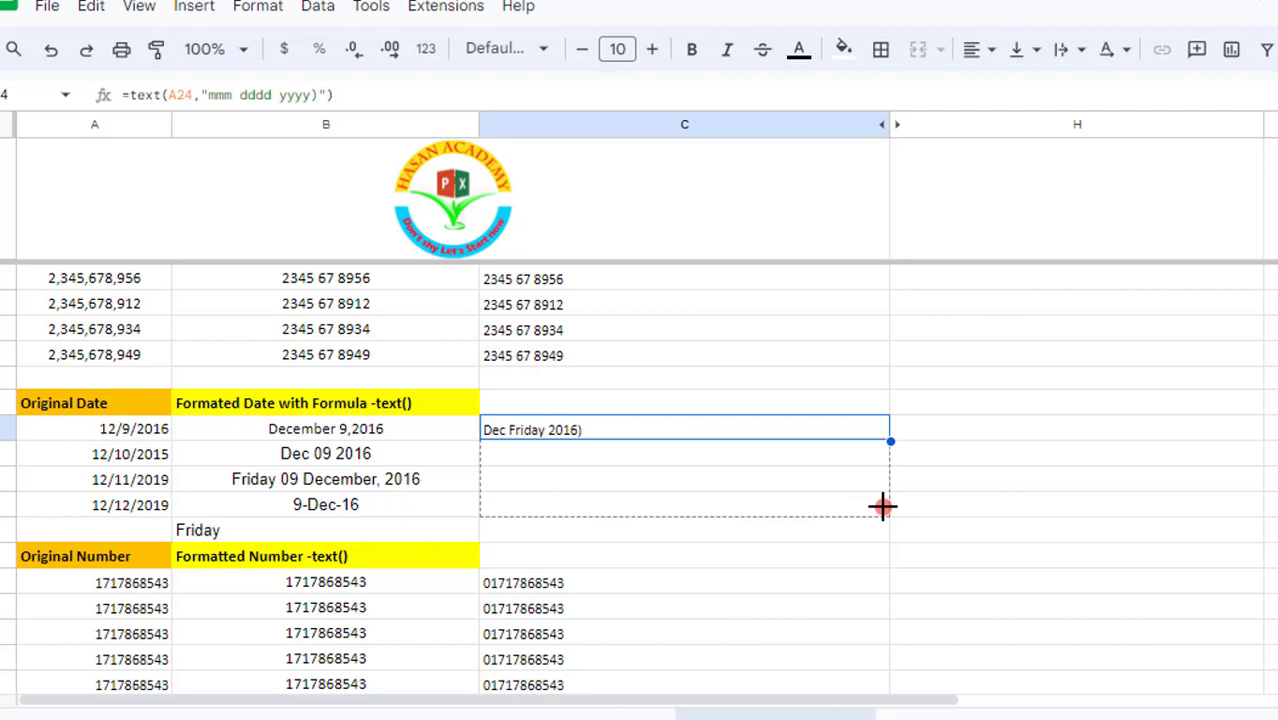
{"action": "left_click_drag", "start_coordinate": [882, 507], "coordinate": [880, 505]}
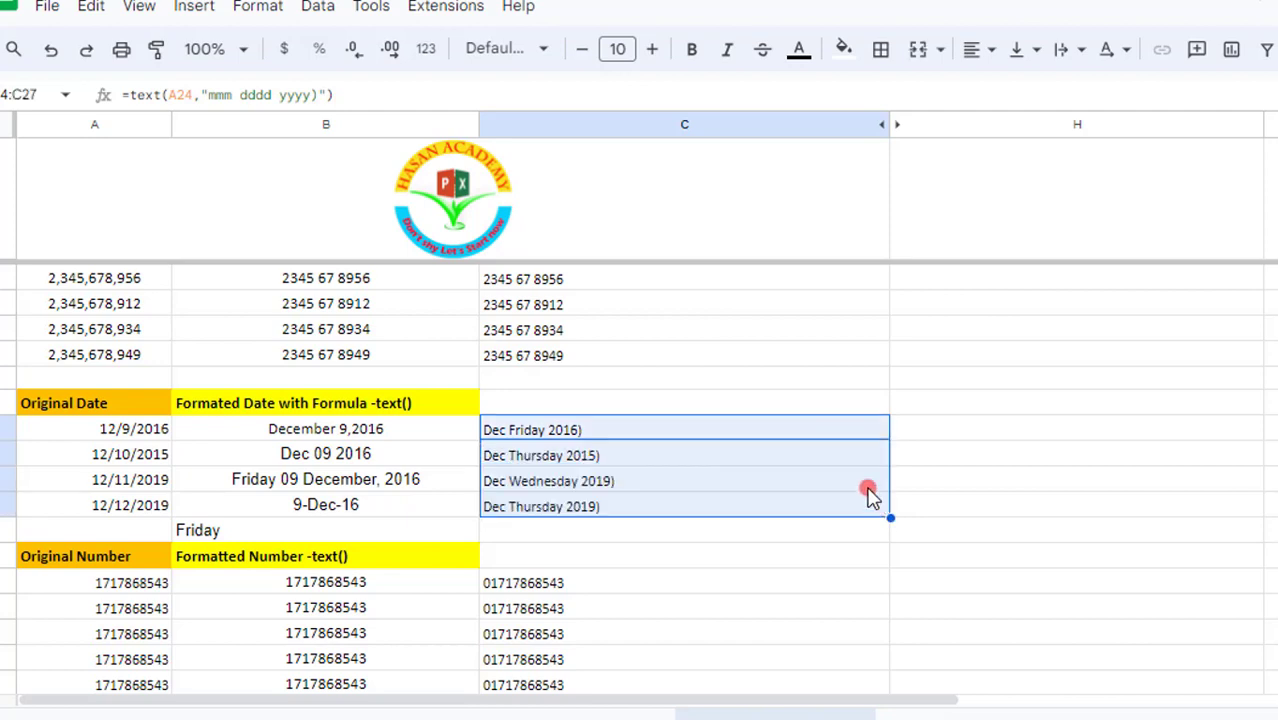
Change the month and day codes in the C25 formula to mmmm and dd.
{"action": "left_click", "coordinate": [568, 457]}
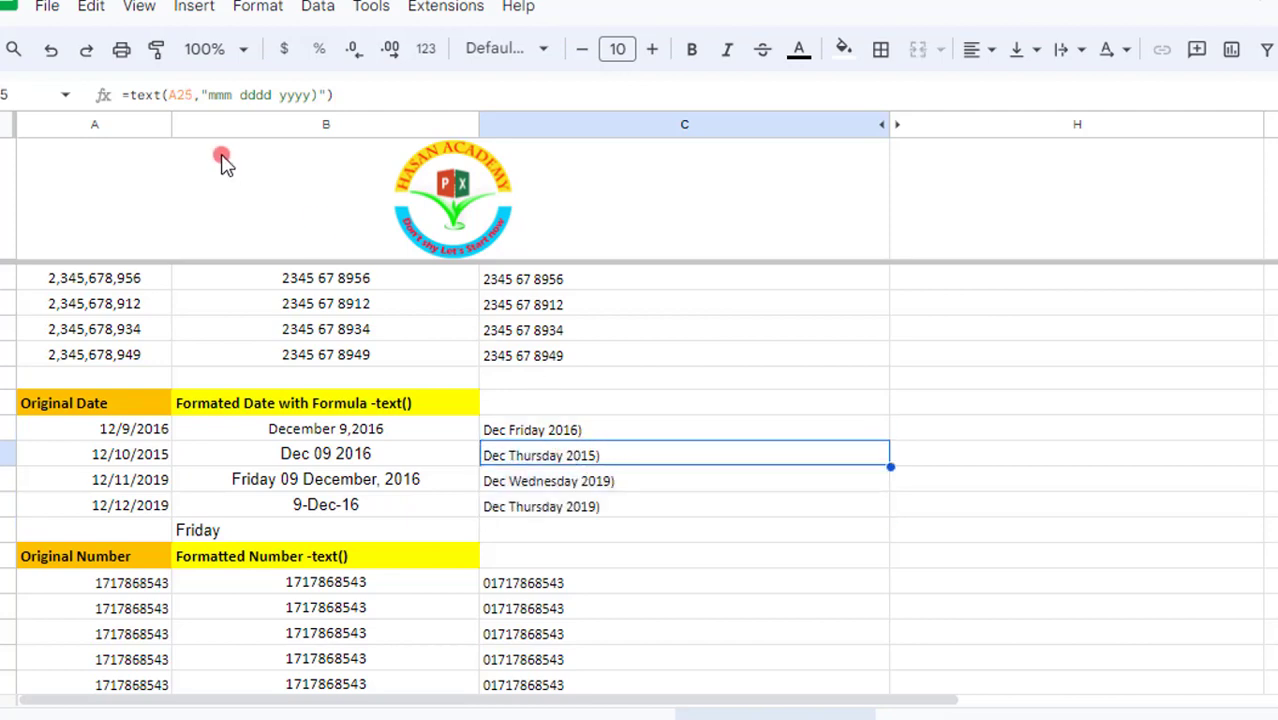
{"action": "left_click", "coordinate": [228, 95]}
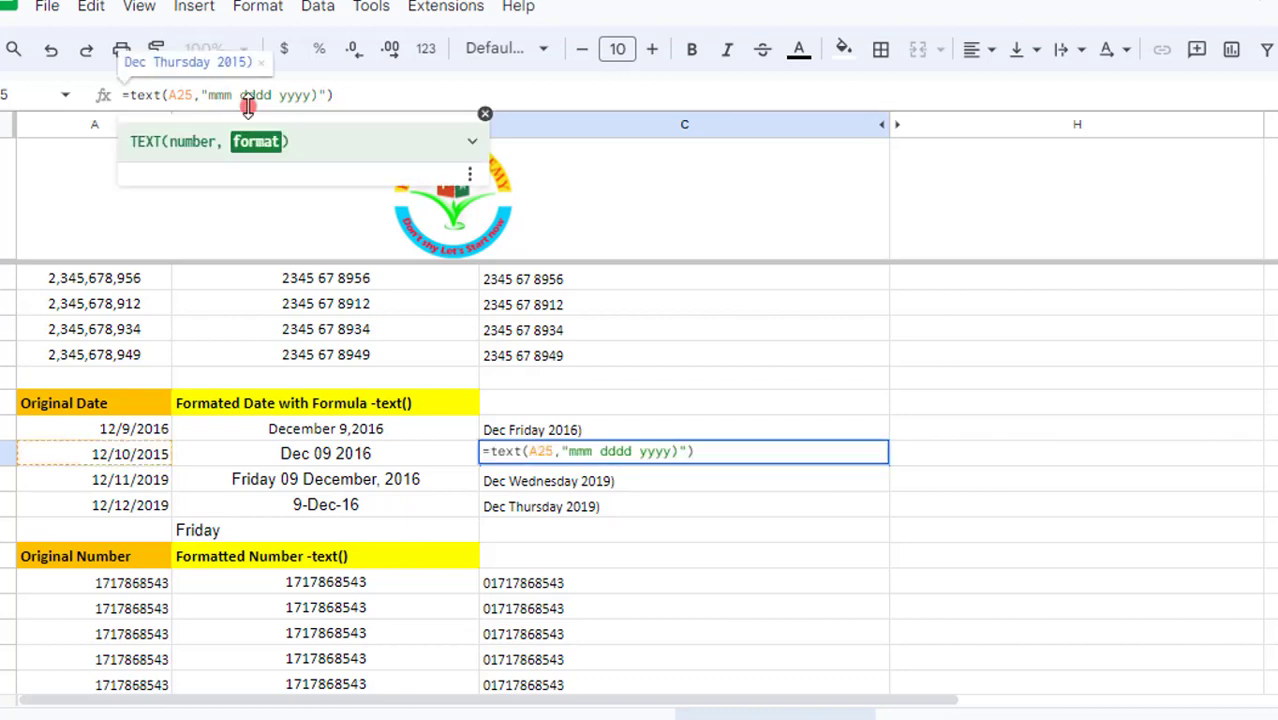
{"action": "type", "text": "m"}
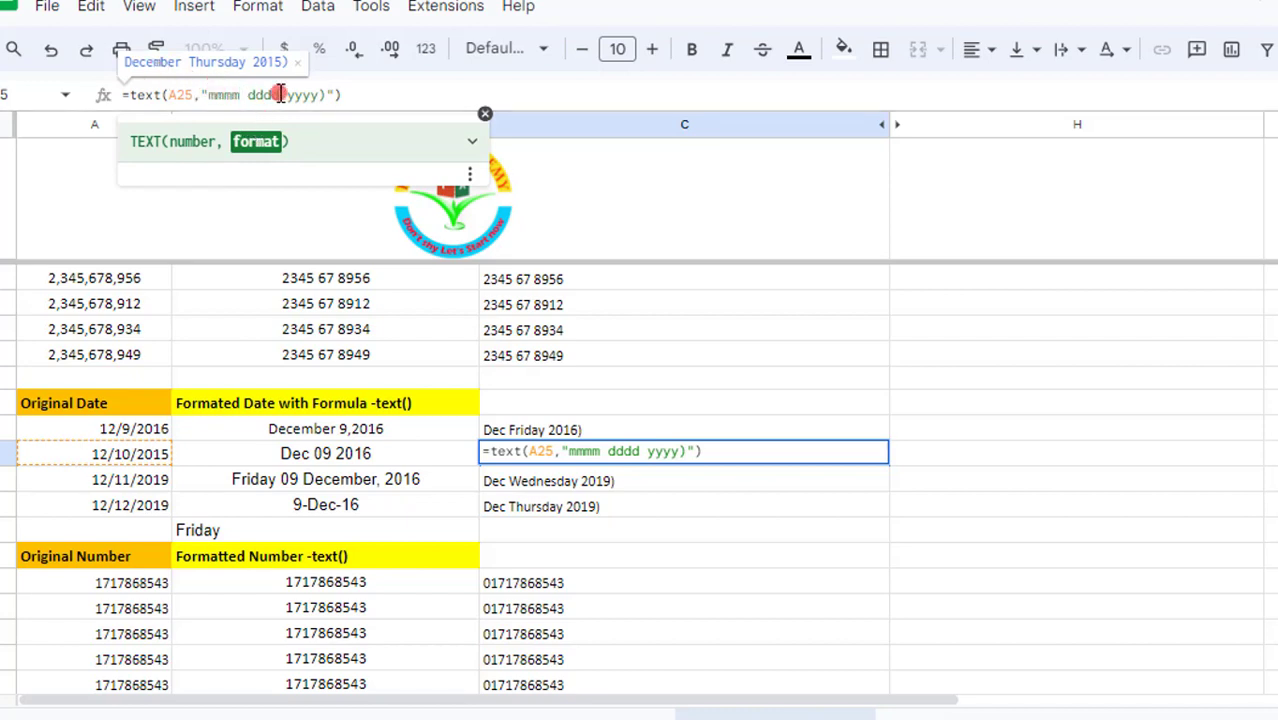
{"action": "key", "text": "BackSpace"}
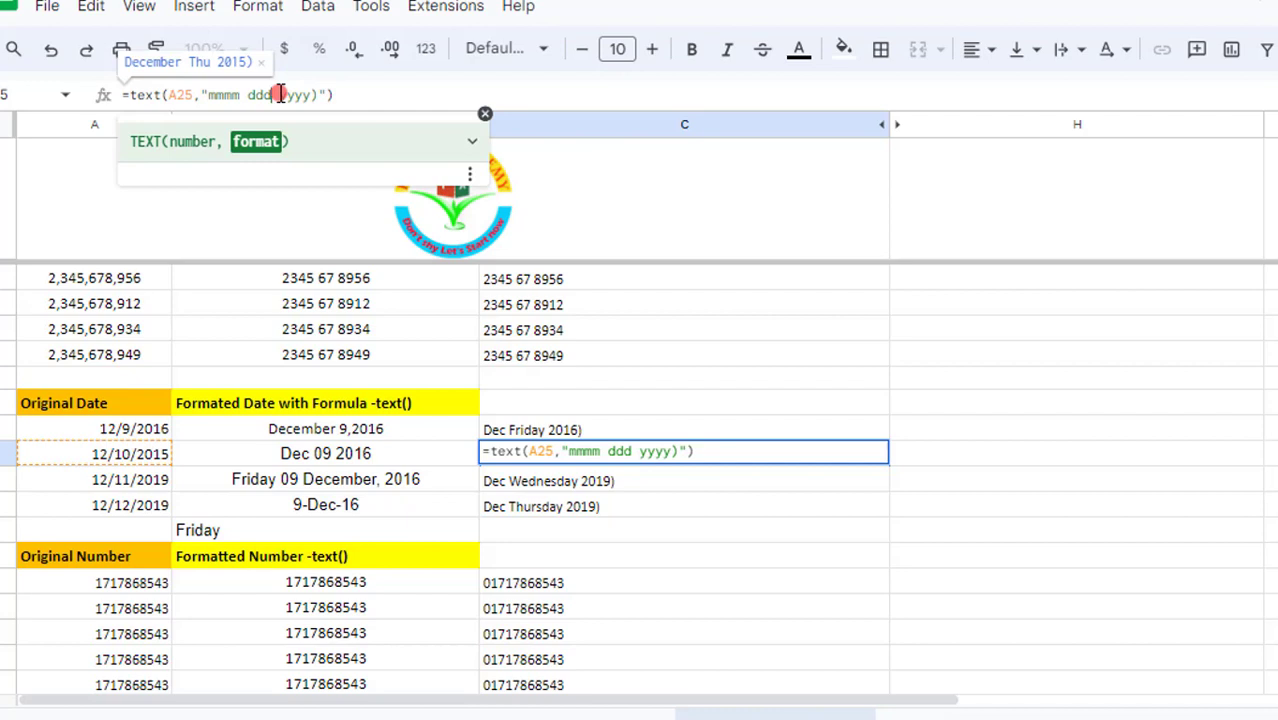
{"action": "key", "text": "BackSpace"}
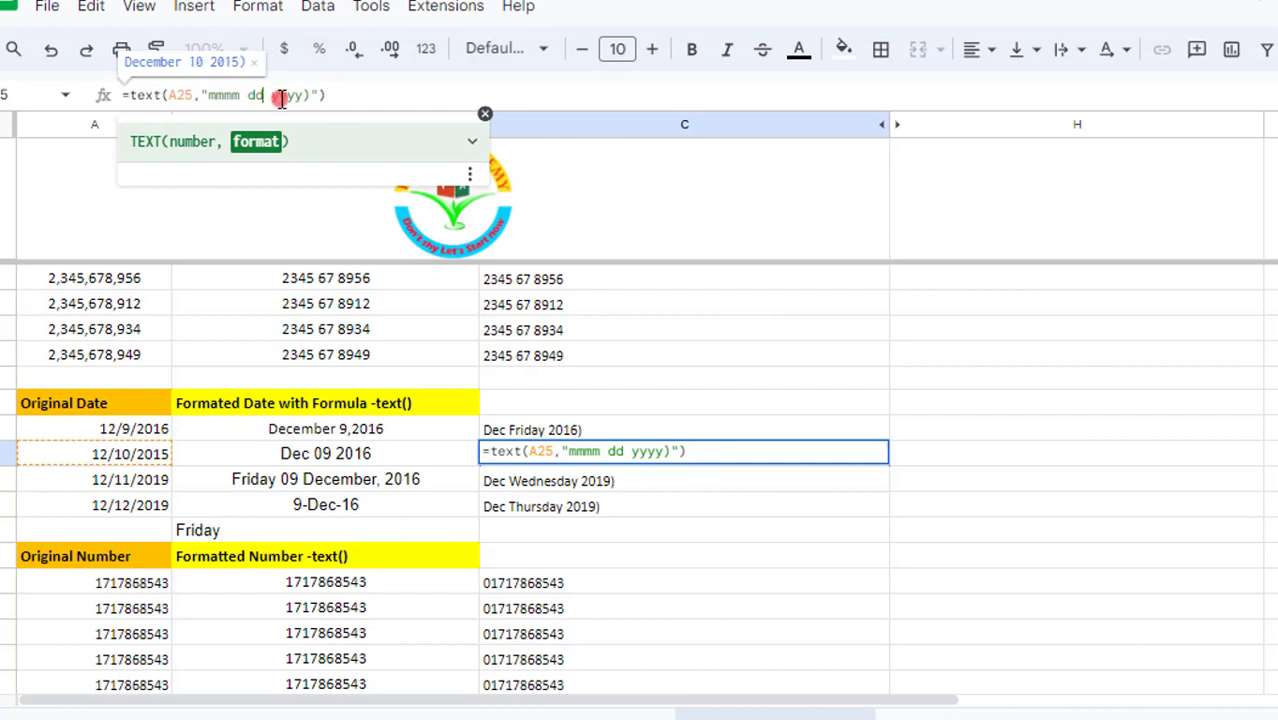
{"action": "key", "text": "Return"}
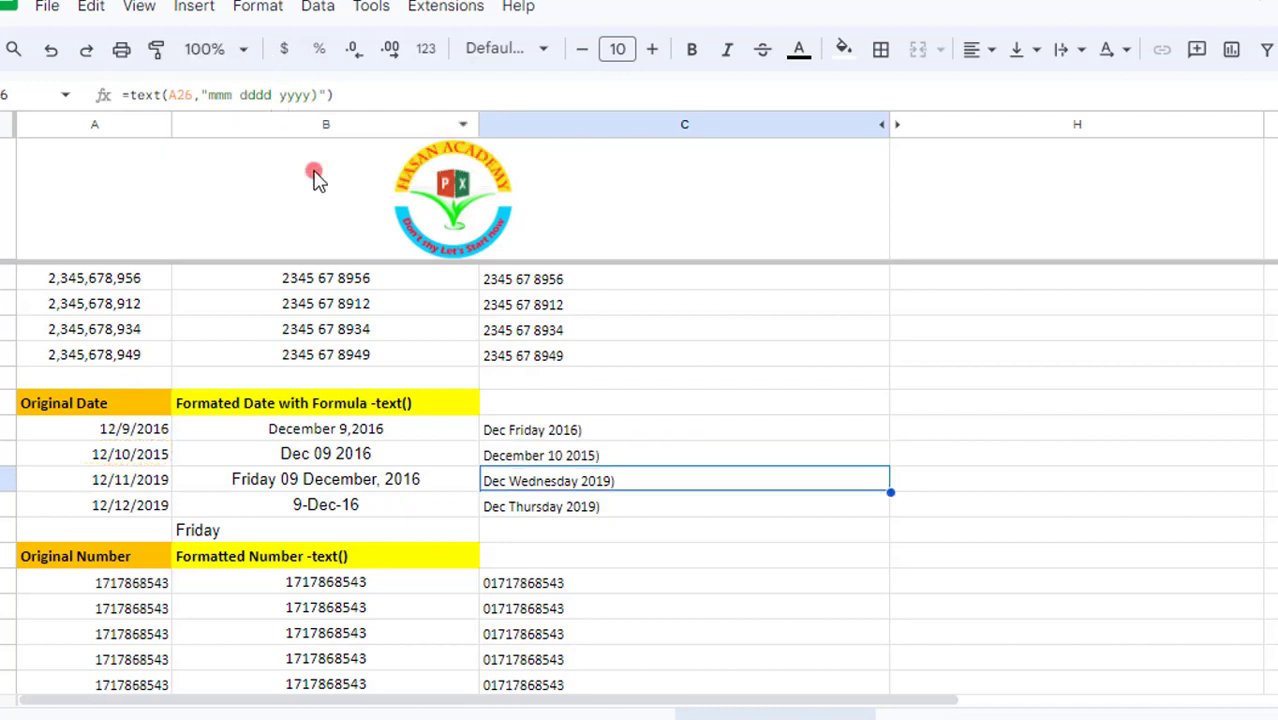
Remove the stray closing parenthesis inside the C25 format so it reads "mmmm dd yyyy".
{"action": "left_click", "coordinate": [558, 457]}
{"action": "left_click", "coordinate": [340, 90]}
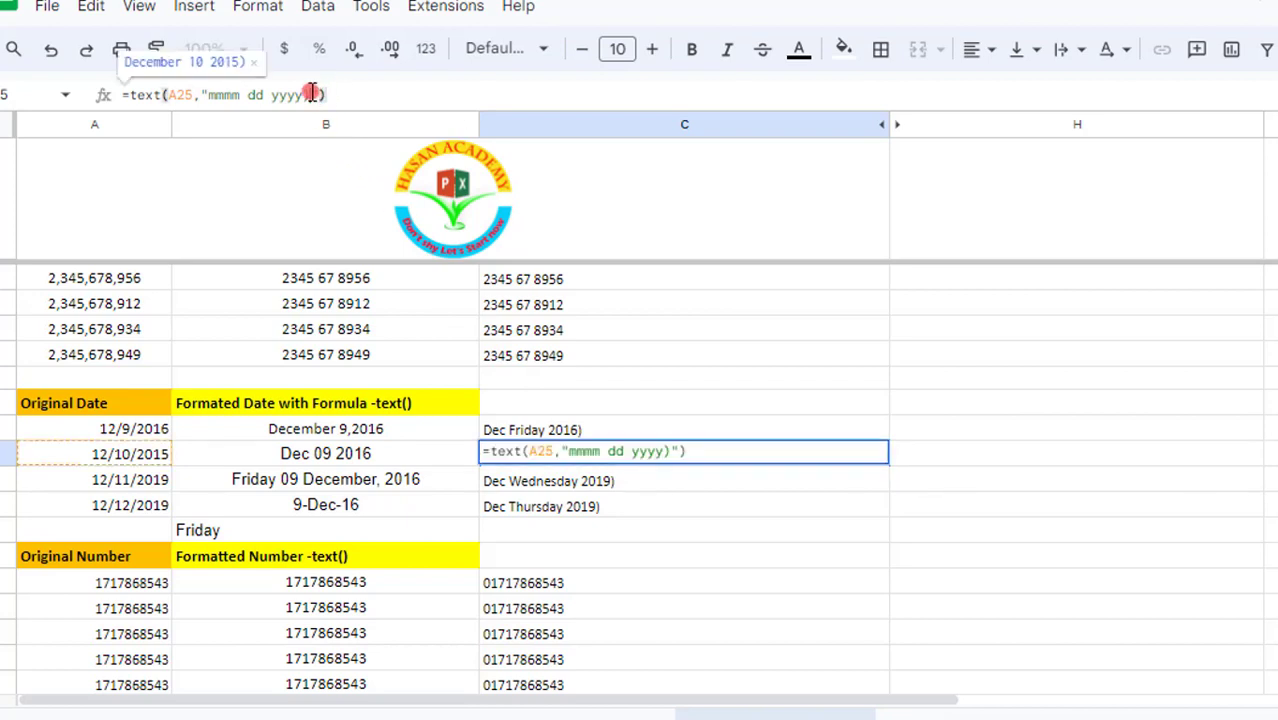
{"action": "left_click", "coordinate": [312, 93]}
{"action": "key", "text": "BackSpace"}
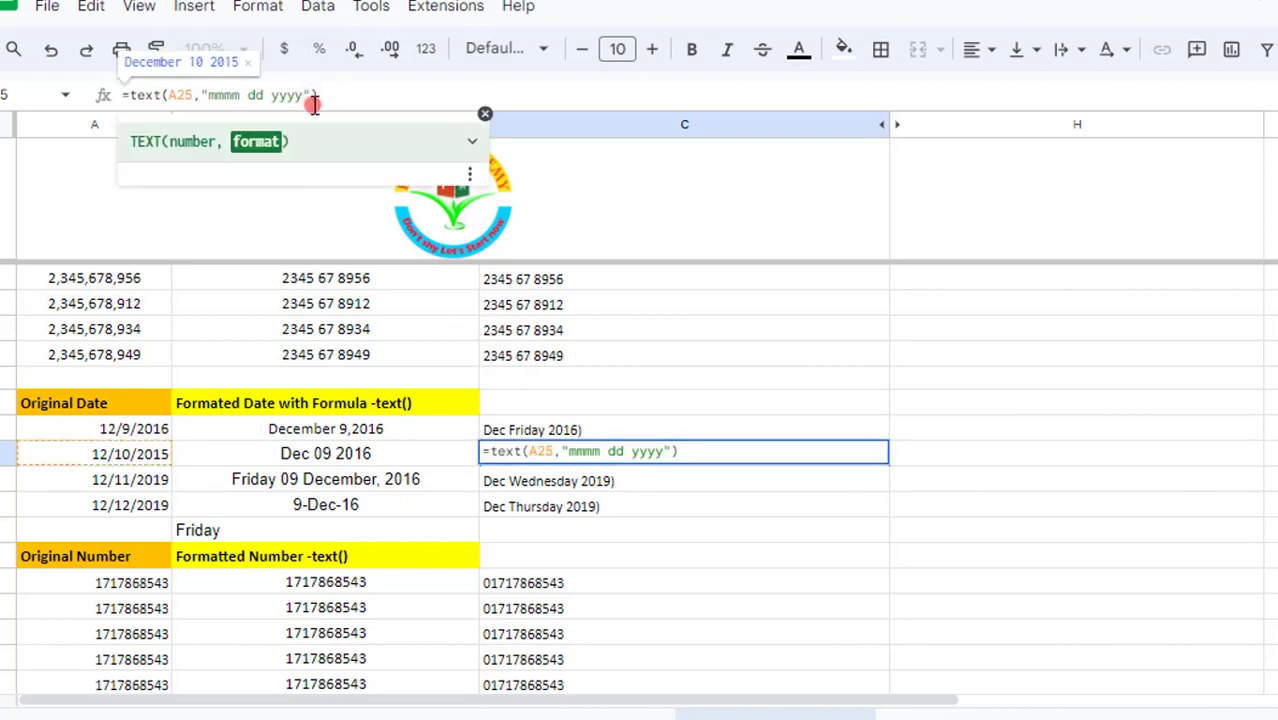
{"action": "key", "text": "Return"}
Remove the stray closing parenthesis inside the C24 format so it reads "mmm dddd yyyy".
{"action": "left_click", "coordinate": [568, 429]}
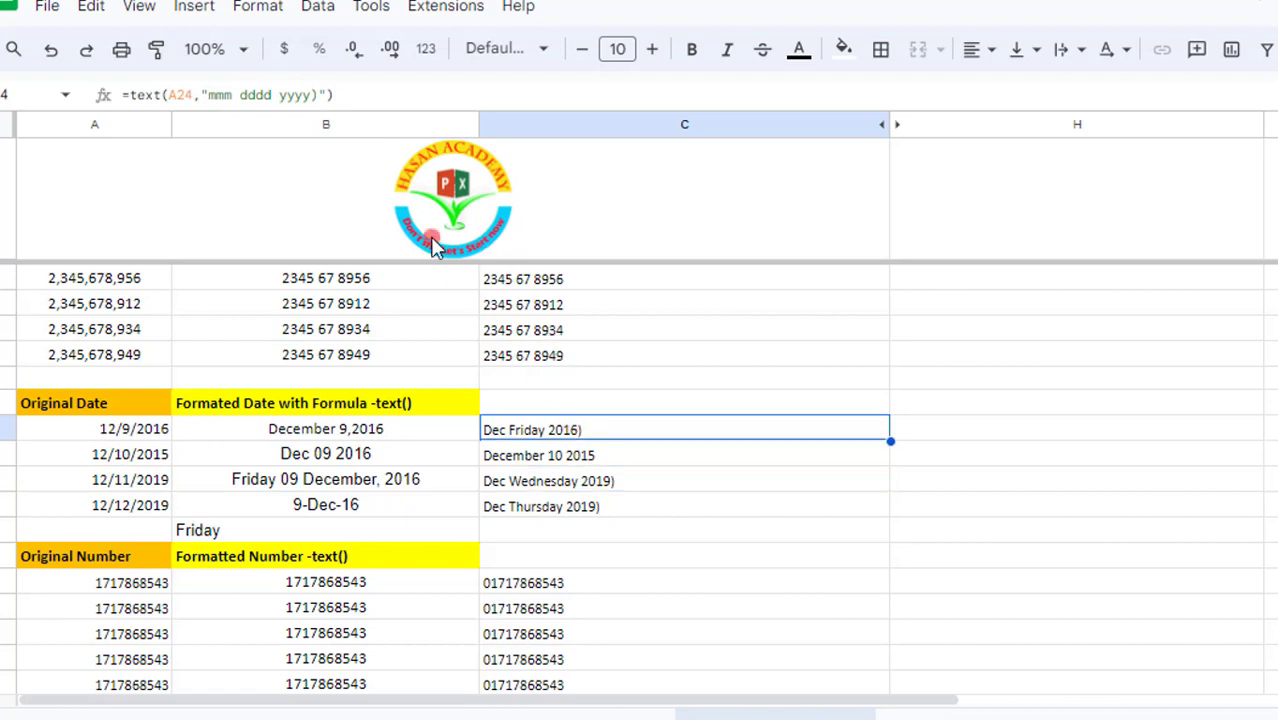
{"action": "left_click", "coordinate": [318, 93]}
{"action": "key", "text": "BackSpace"}
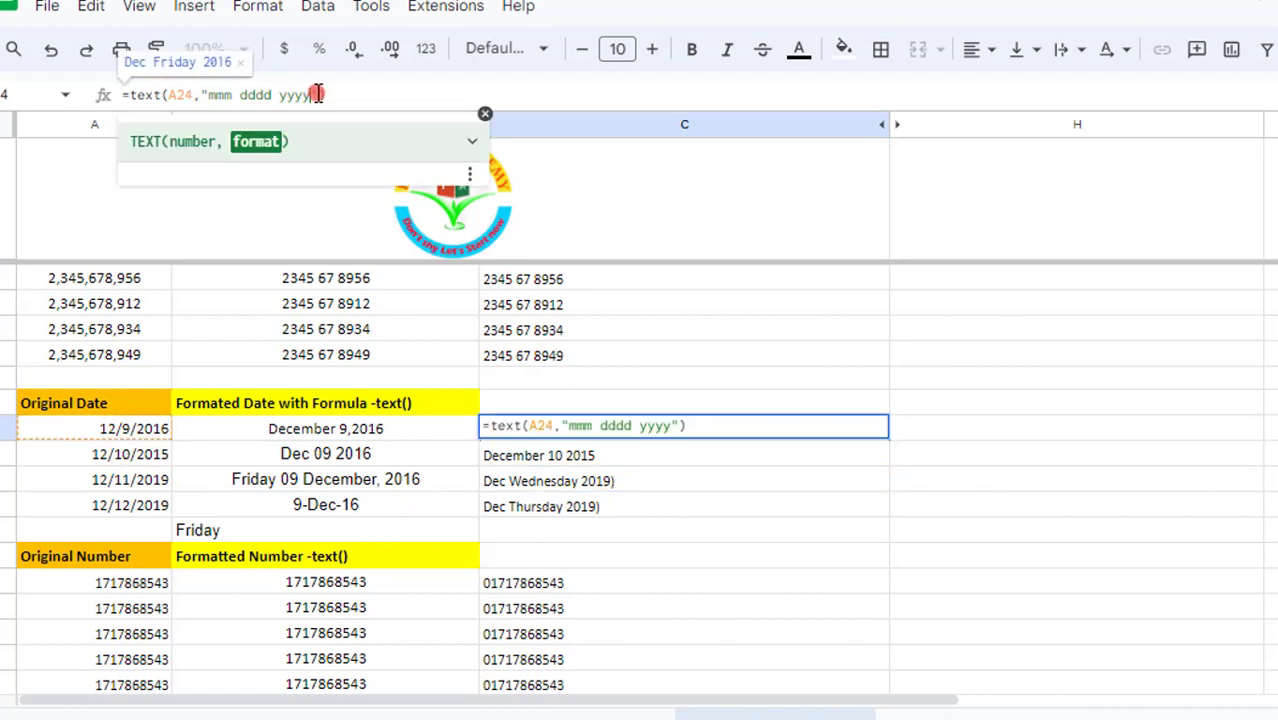
{"action": "key", "text": "Return"}
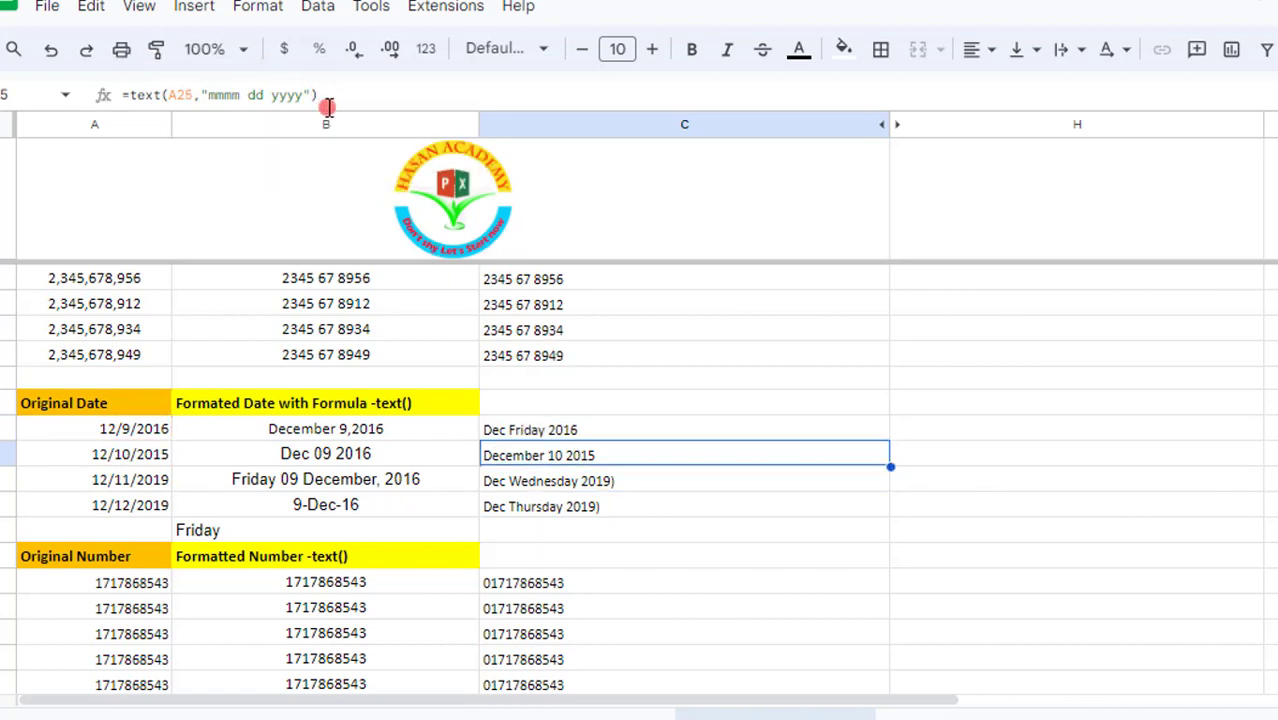
Reorder the C26 format to put the day name dddd first, followed by the full month mmmm before yyyy.
{"action": "left_click", "coordinate": [545, 484]}
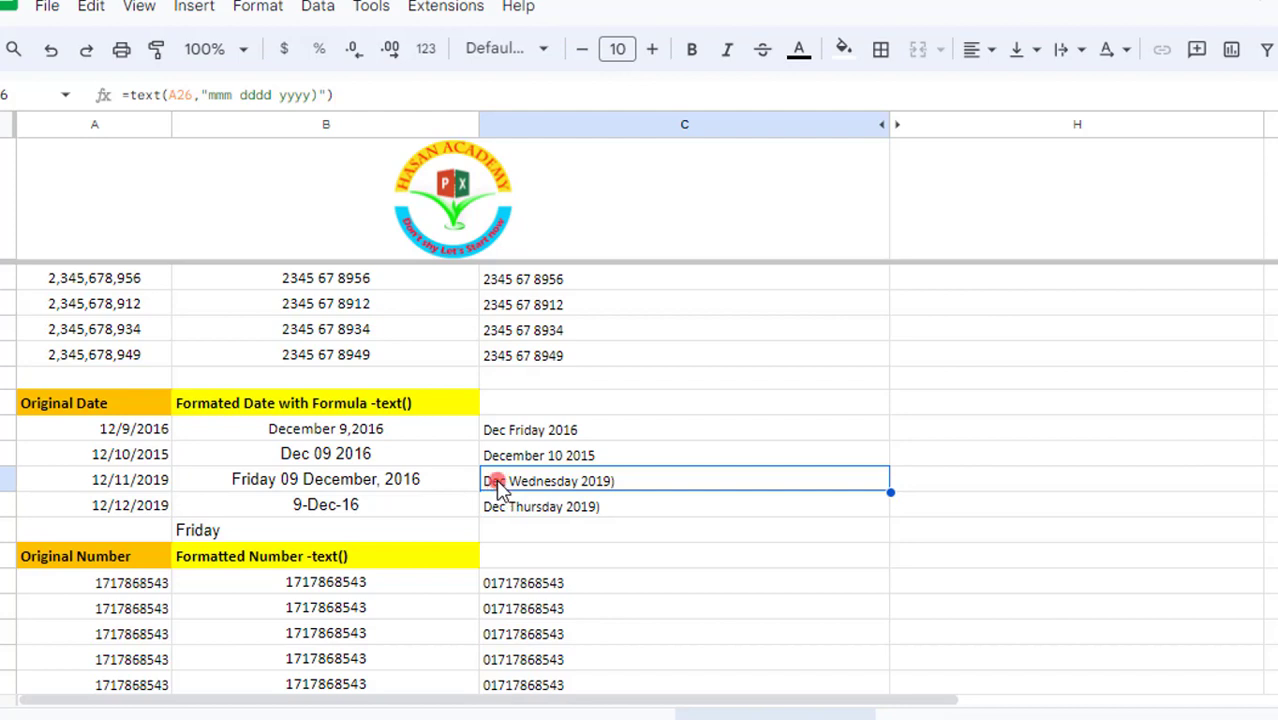
{"action": "left_click", "coordinate": [243, 94]}
{"action": "key", "text": "BackSpace"}
{"action": "key", "text": "BackSpace"}
{"action": "key", "text": "BackSpace"}
{"action": "key", "text": "BackSpace"}
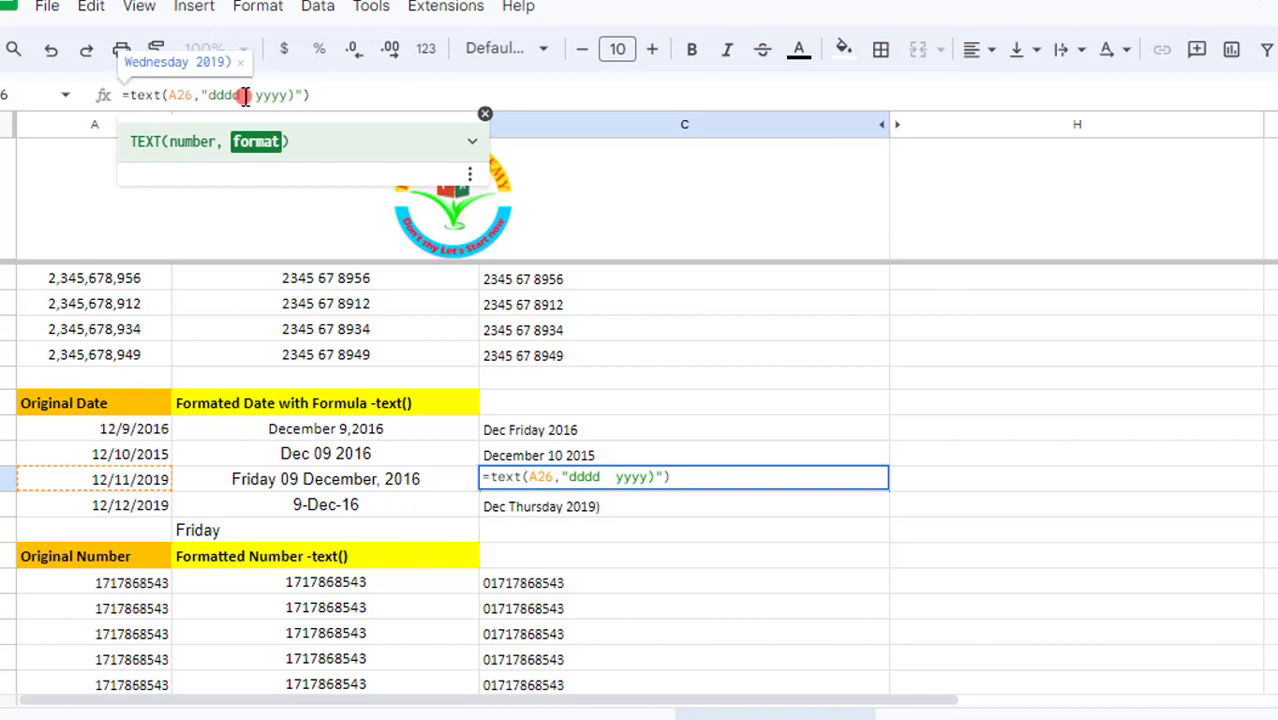
{"action": "type", "text": "mm"}
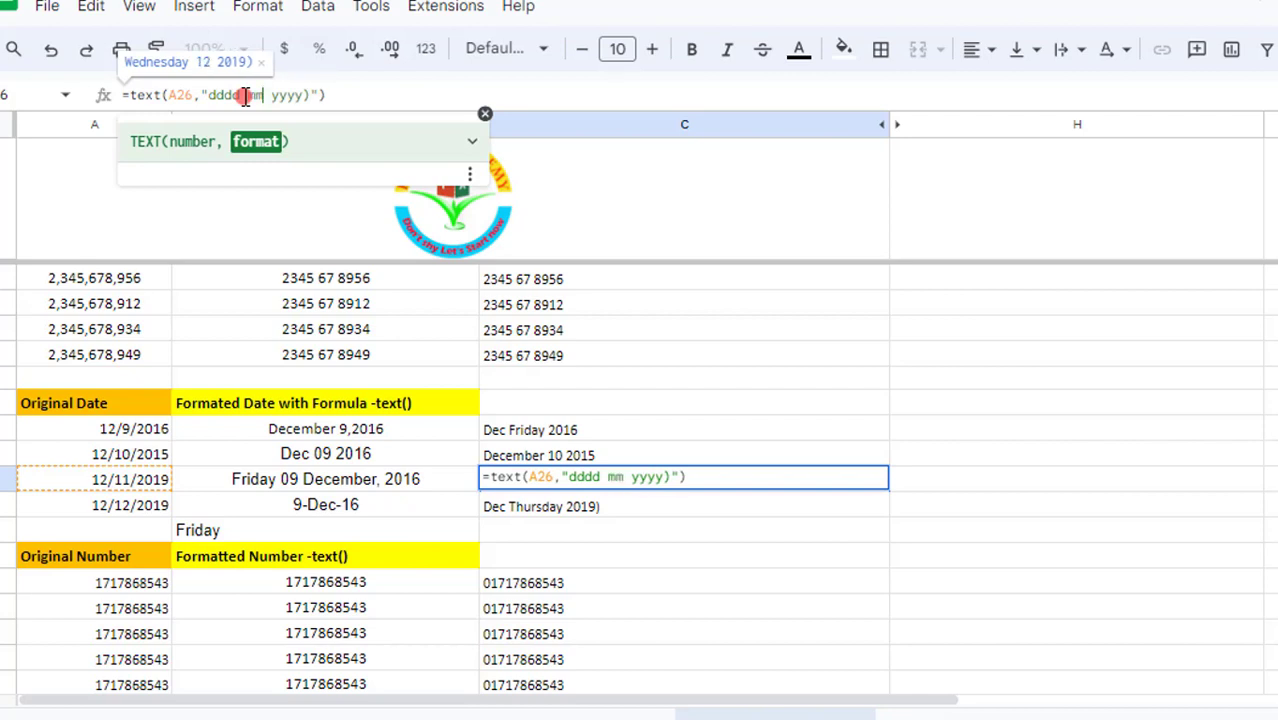
{"action": "type", "text": "m"}
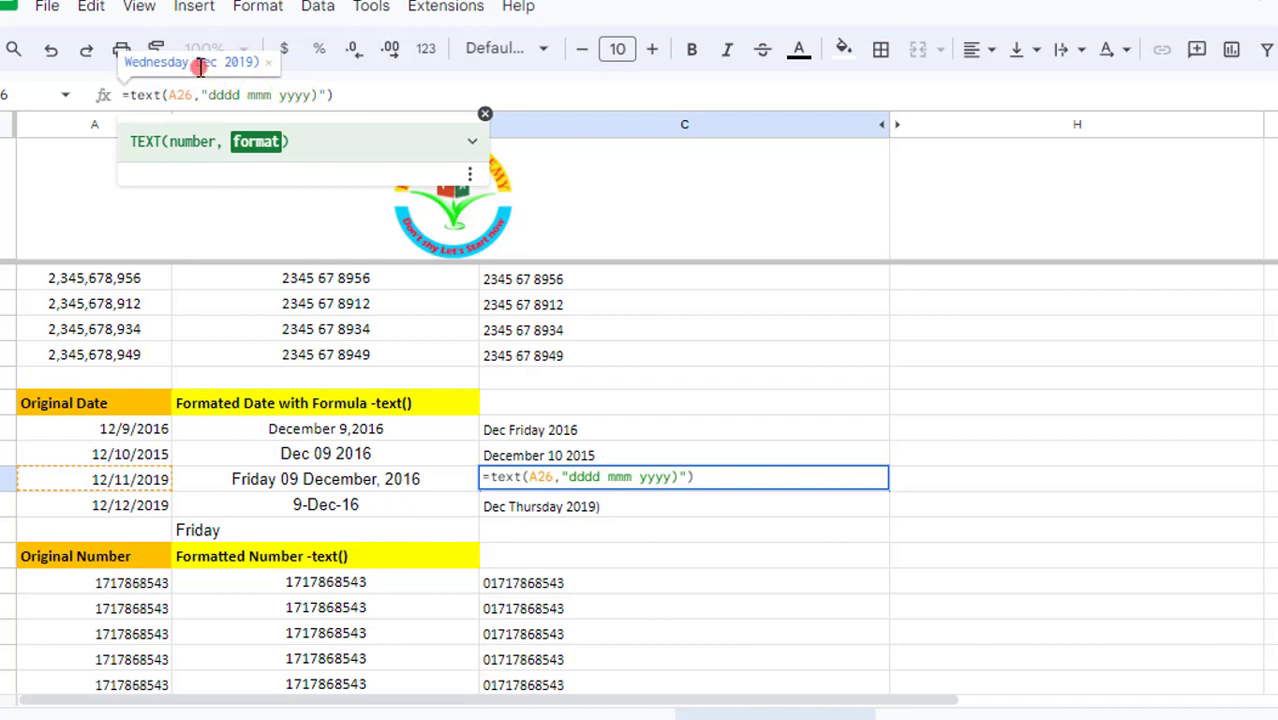
{"action": "type", "text": "m"}
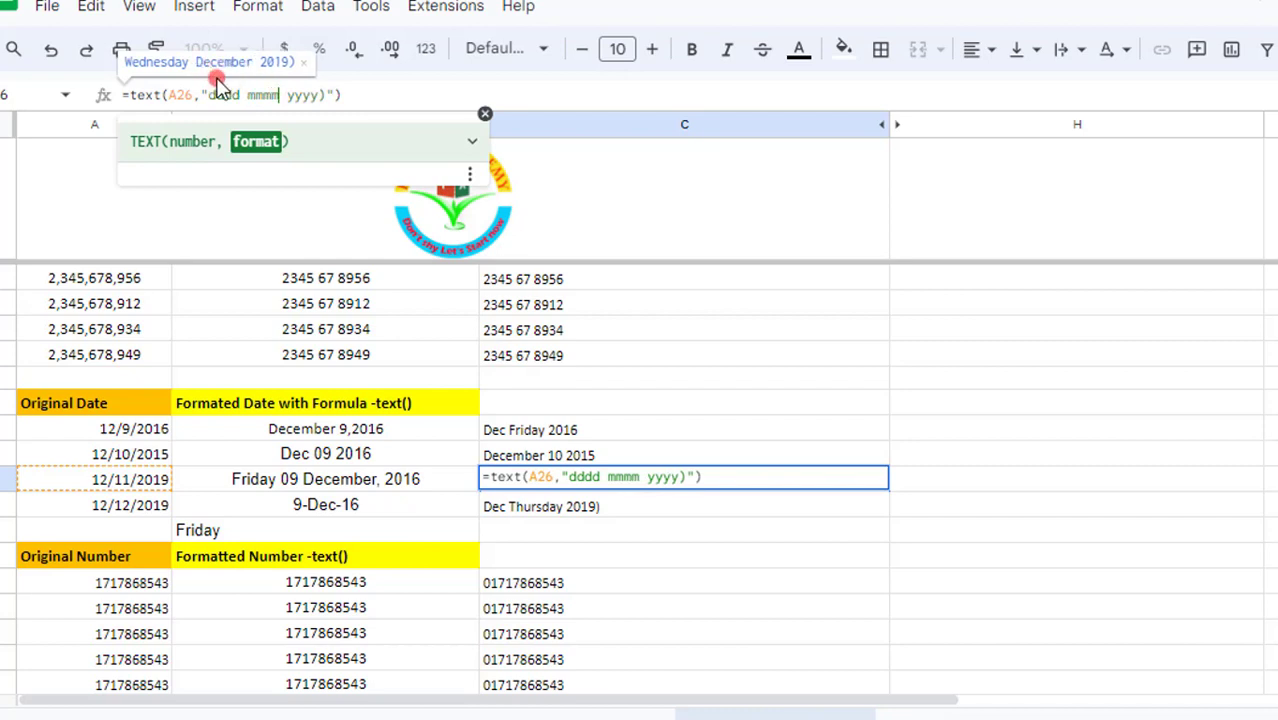
{"action": "key", "text": "Return"}
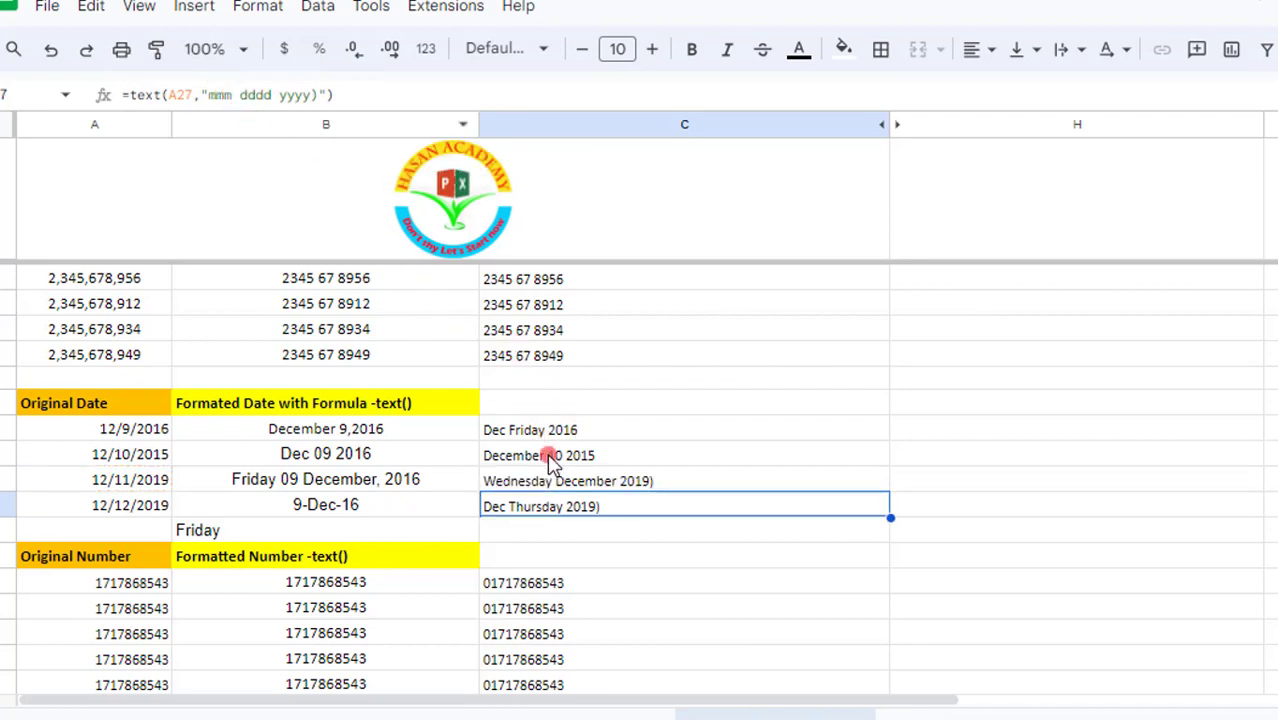
Remove the stray closing parenthesis inside the C26 format so it reads "dddd mmmm yyyy".
{"action": "left_click", "coordinate": [575, 481]}
{"action": "left_click", "coordinate": [327, 95]}
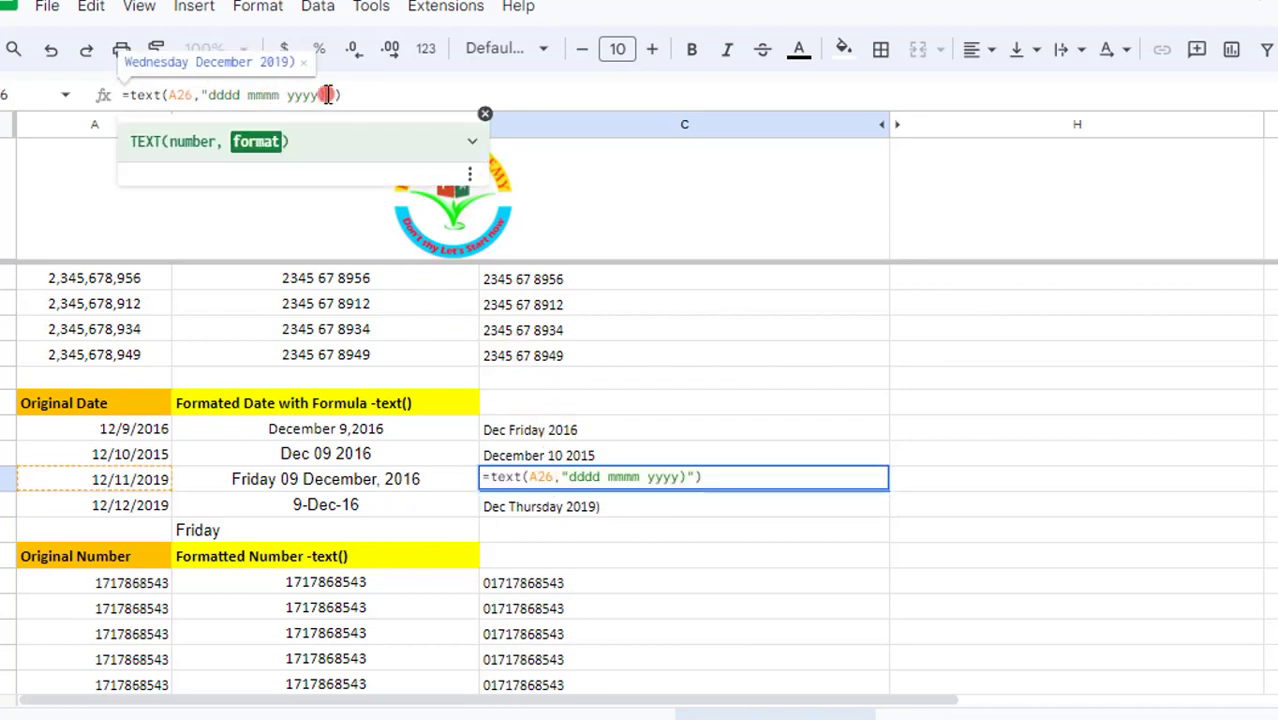
{"action": "key", "text": "BackSpace"}
{"action": "key", "text": "Return"}
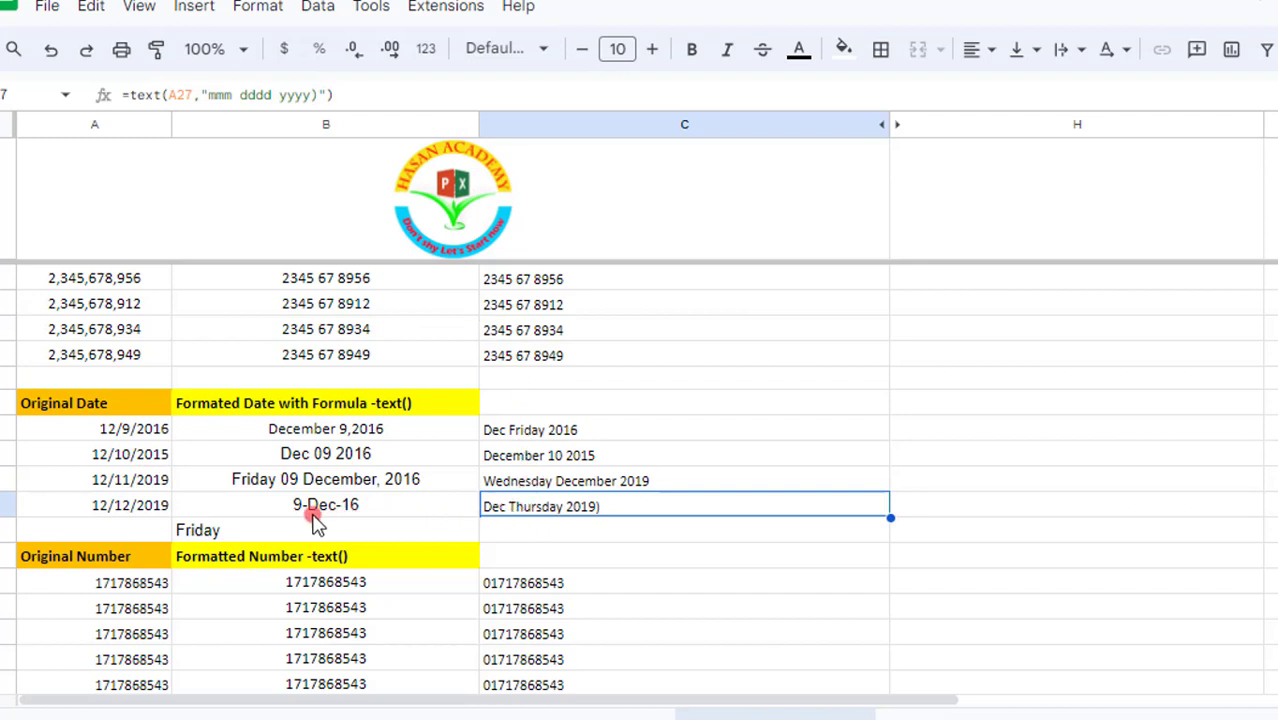
Change the date format in the C27 TEXT formula to two-digit day, short month and year, "dd mmm yyyy".
{"action": "left_click", "coordinate": [235, 94]}
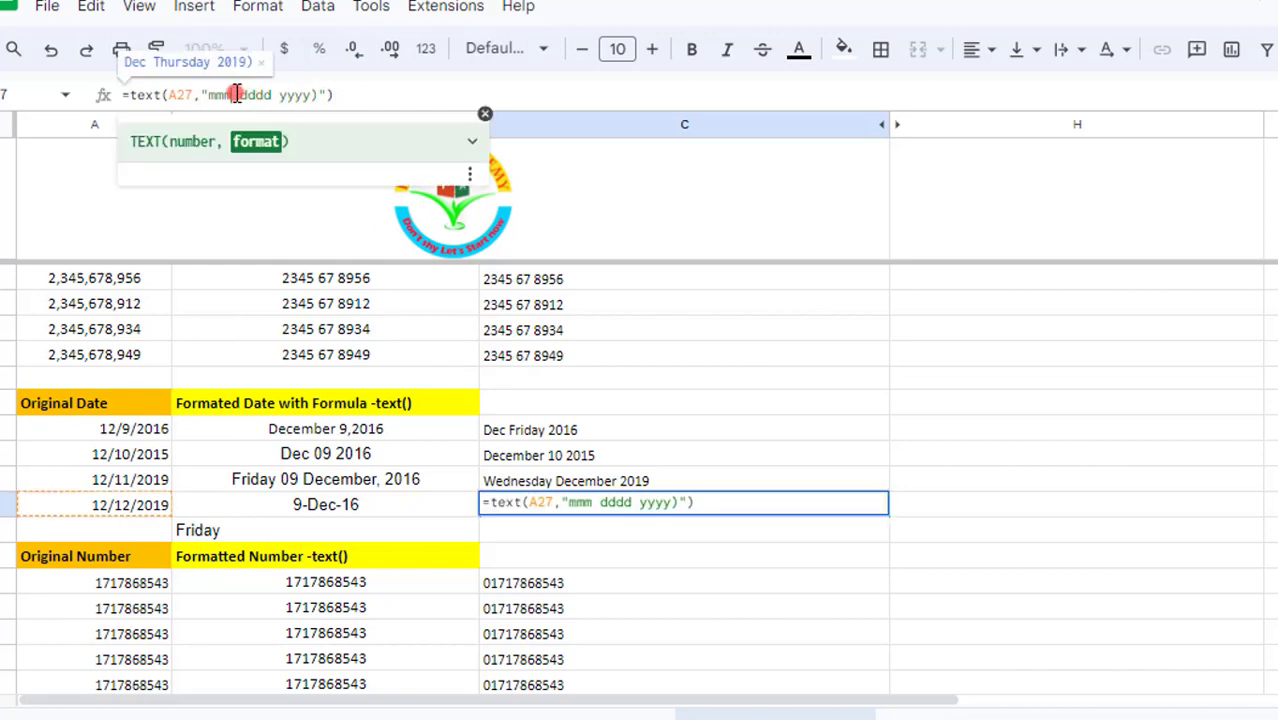
{"action": "key", "text": "BackSpace"}
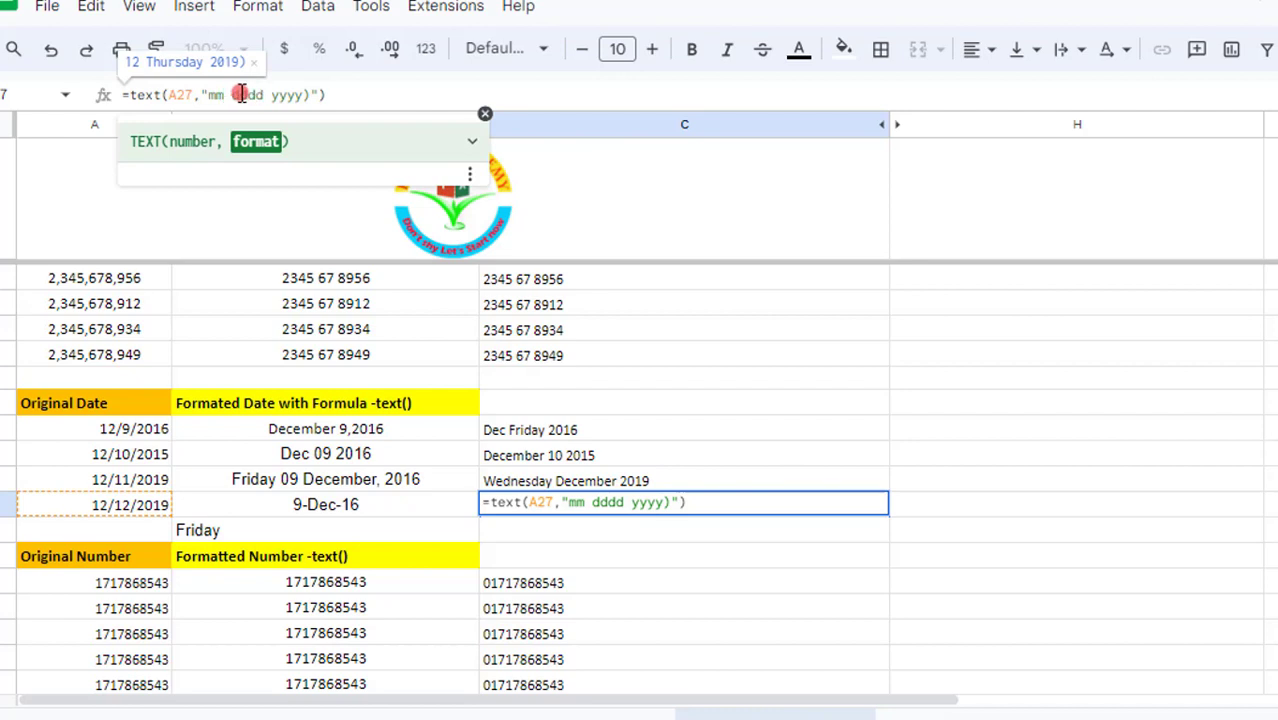
{"action": "key", "text": "BackSpace"}
{"action": "key", "text": "BackSpace"}
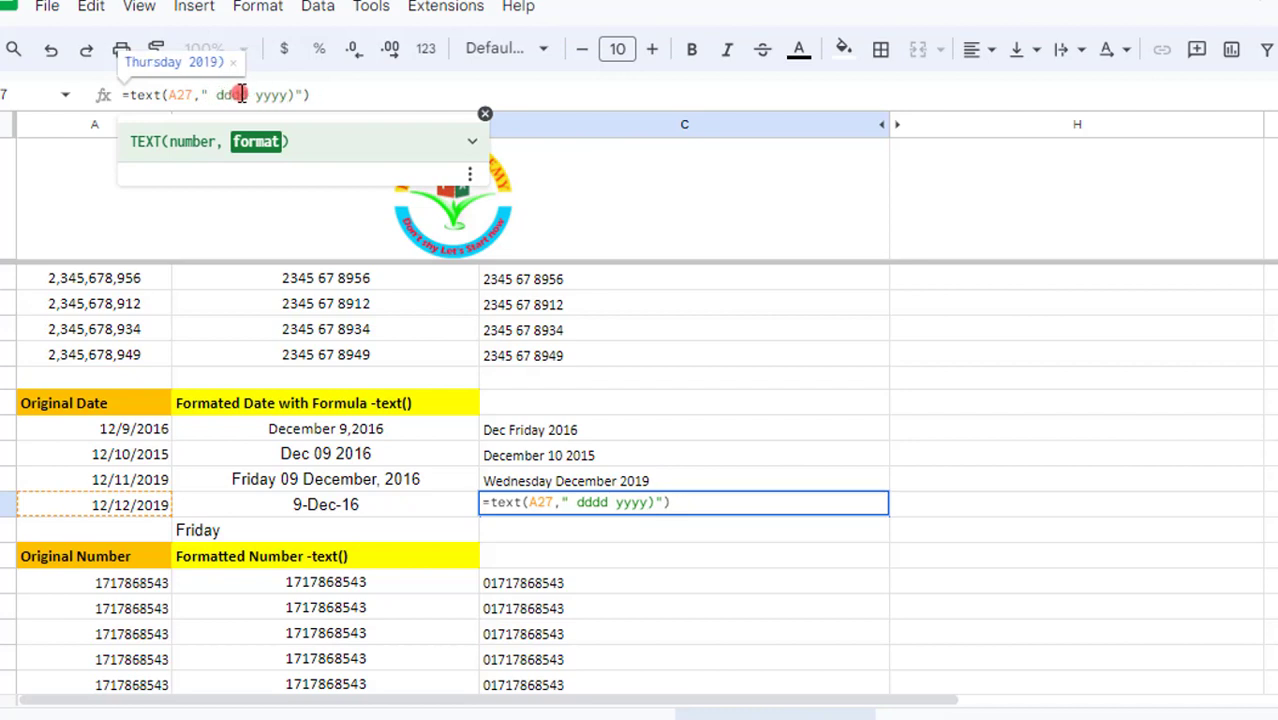
{"action": "type", "text": "dd"}
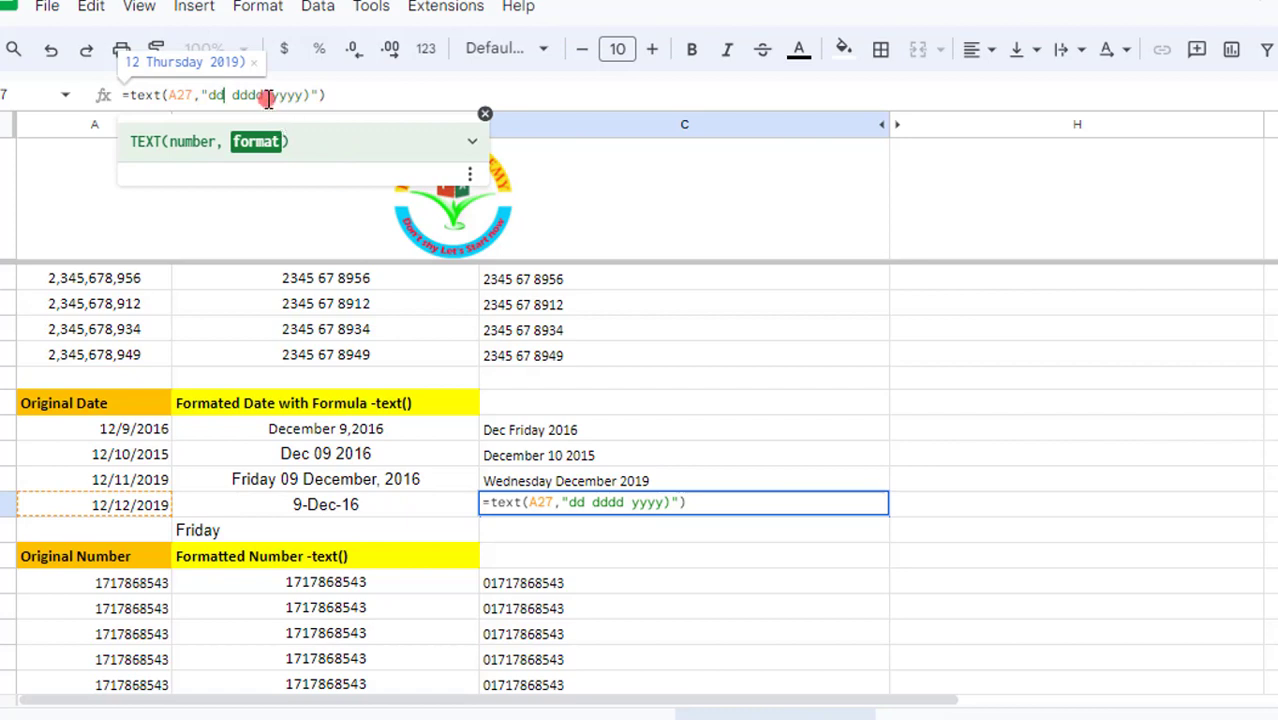
{"action": "key", "text": "BackSpace"}
{"action": "key", "text": "BackSpace"}
{"action": "key", "text": "BackSpace"}
{"action": "key", "text": "BackSpace"}
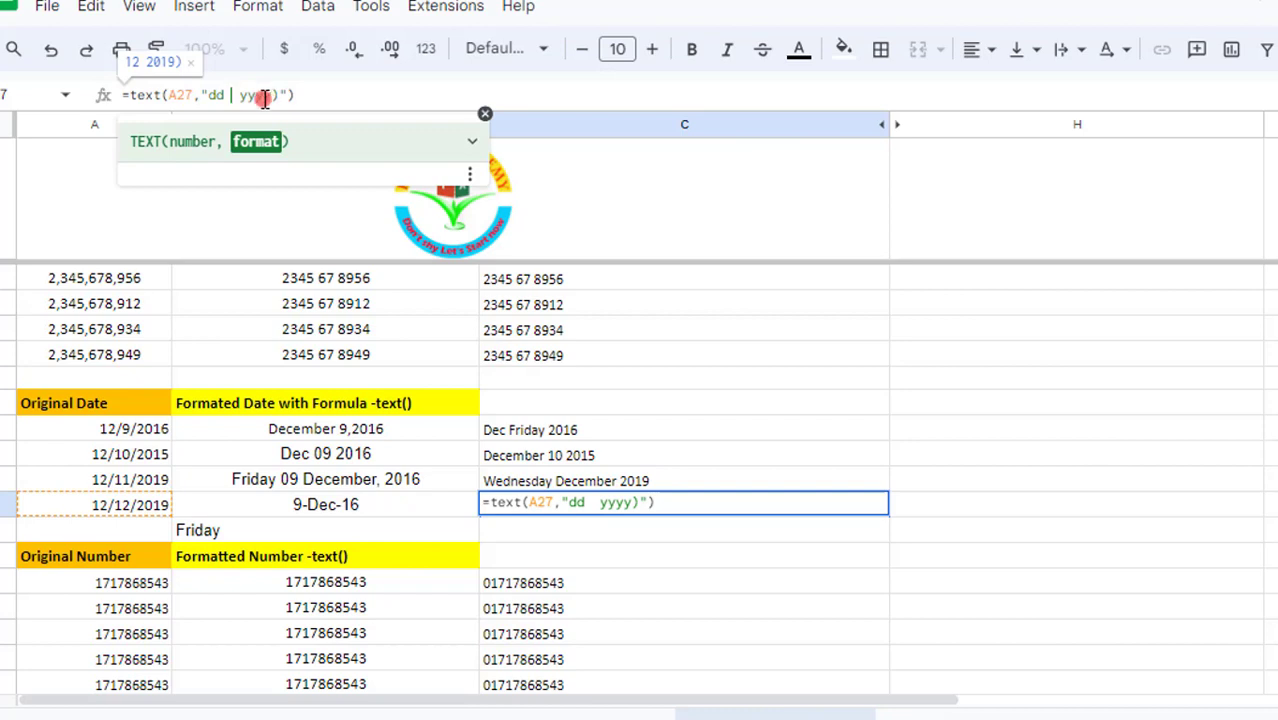
{"action": "type", "text": "mmm"}
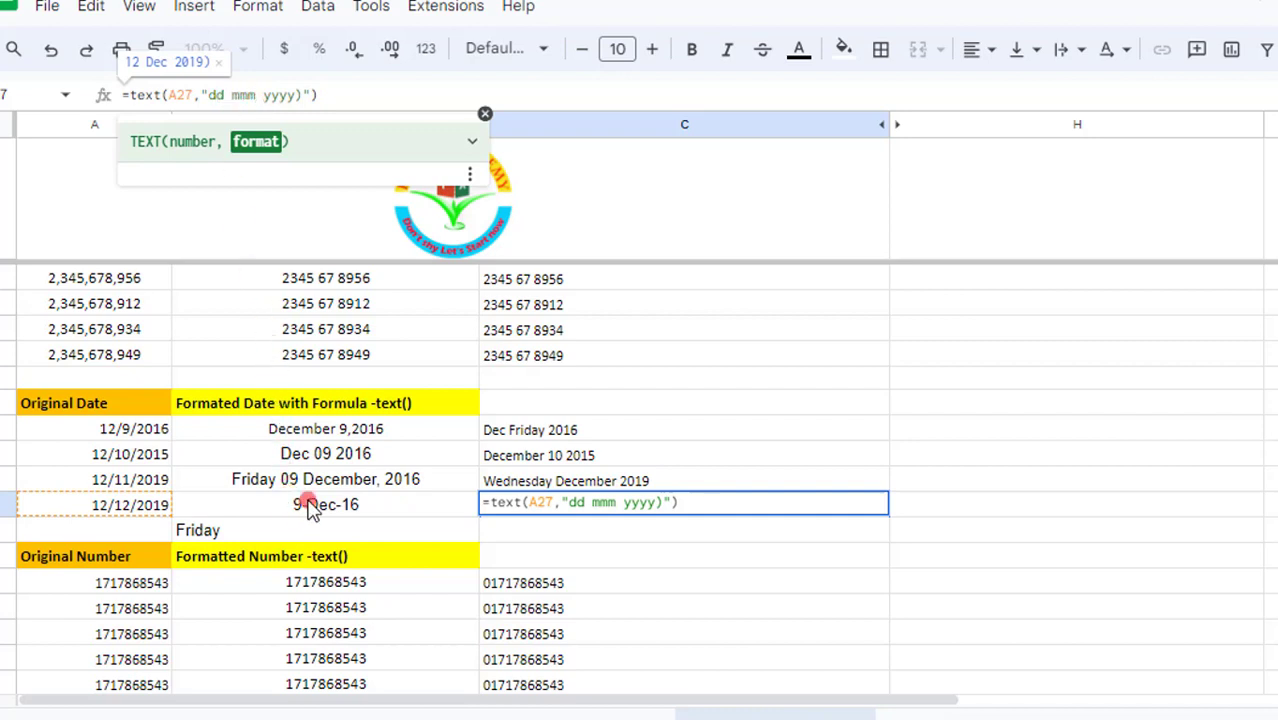
Add hyphens before the month and year in the C27 format and remove the space after the day, giving "dd-mmm -yyyy".
{"action": "left_click", "coordinate": [231, 93]}
{"action": "type", "text": "-"}
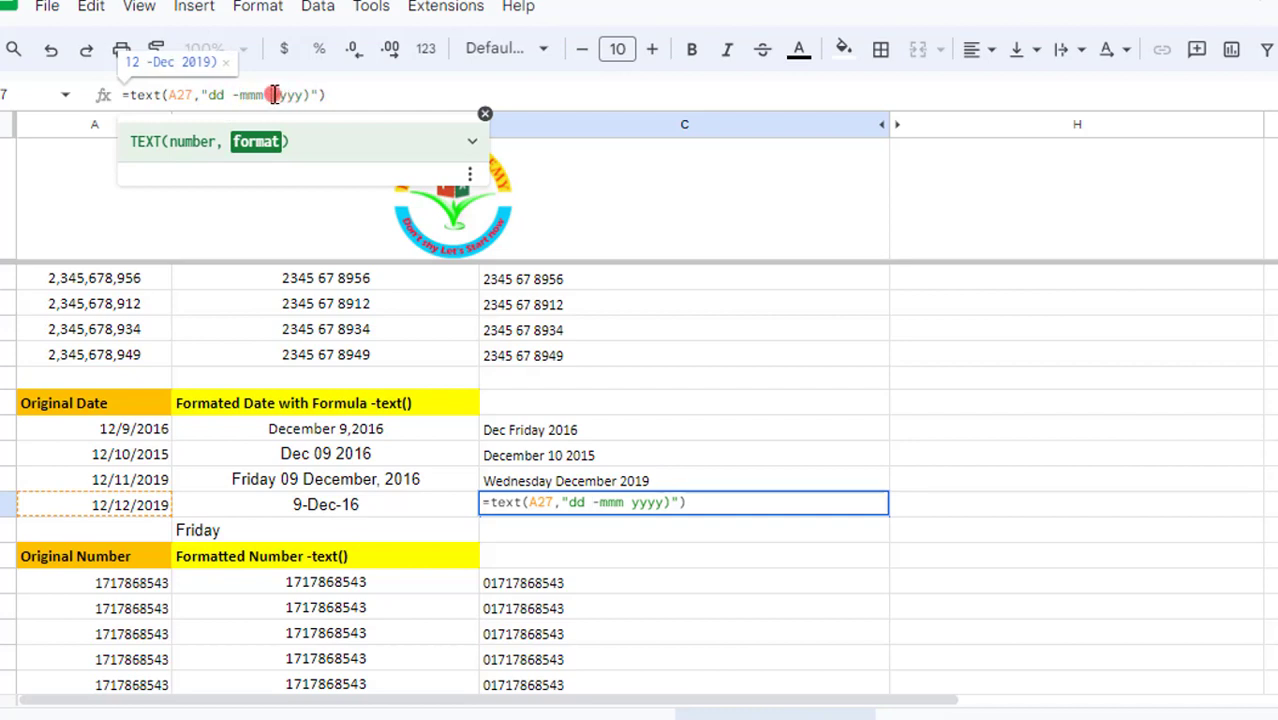
{"action": "left_click", "coordinate": [273, 94]}
{"action": "type", "text": "-"}
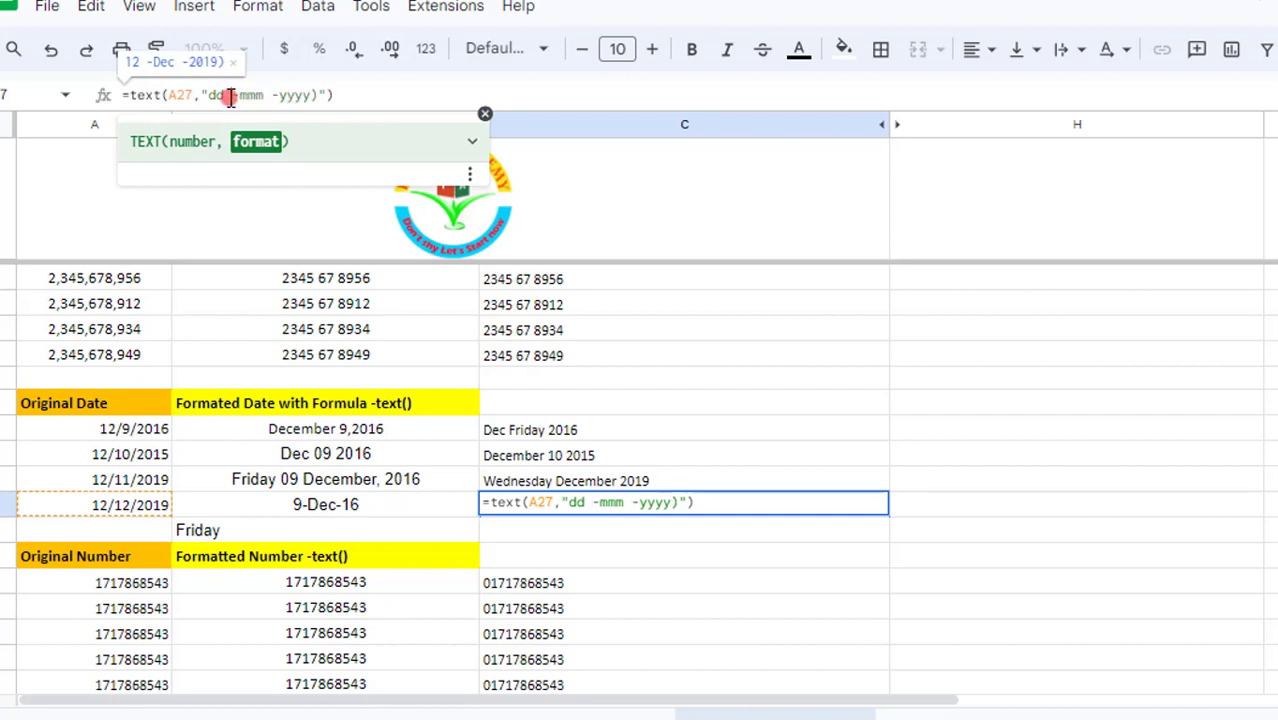
{"action": "left_click", "coordinate": [229, 95]}
{"action": "key", "text": "BackSpace"}
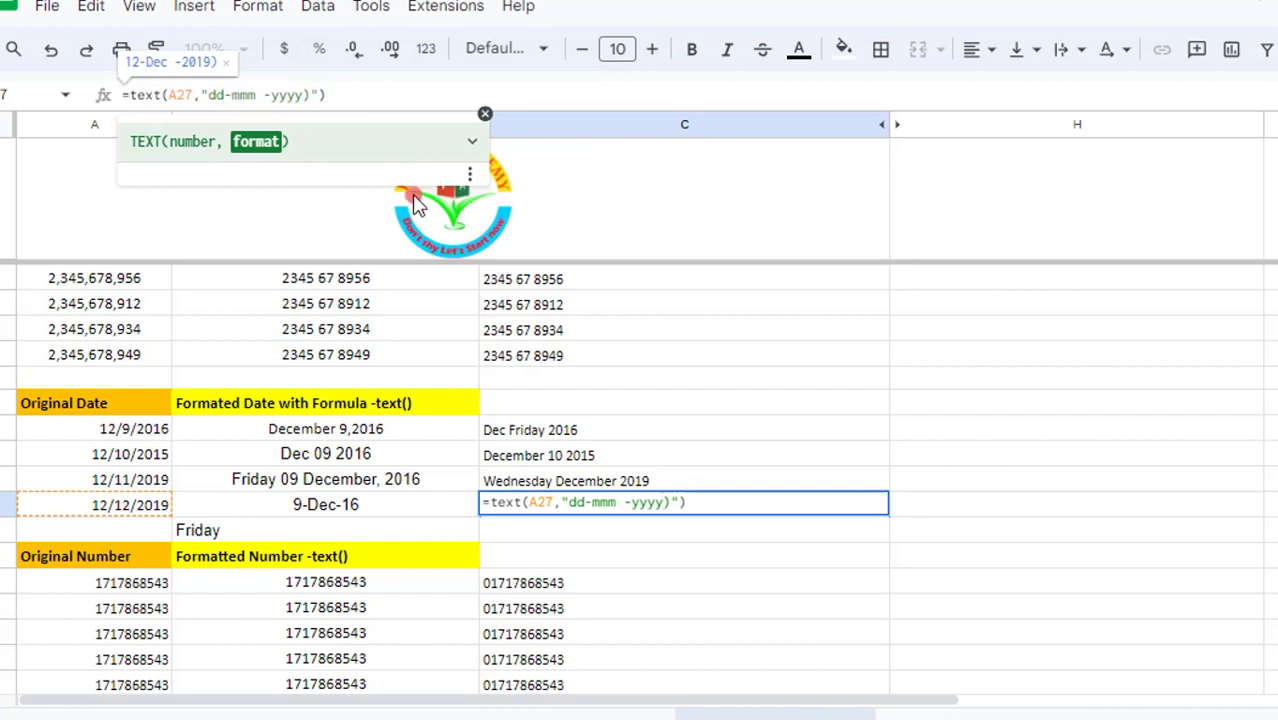
{"action": "left_click", "coordinate": [565, 530]}
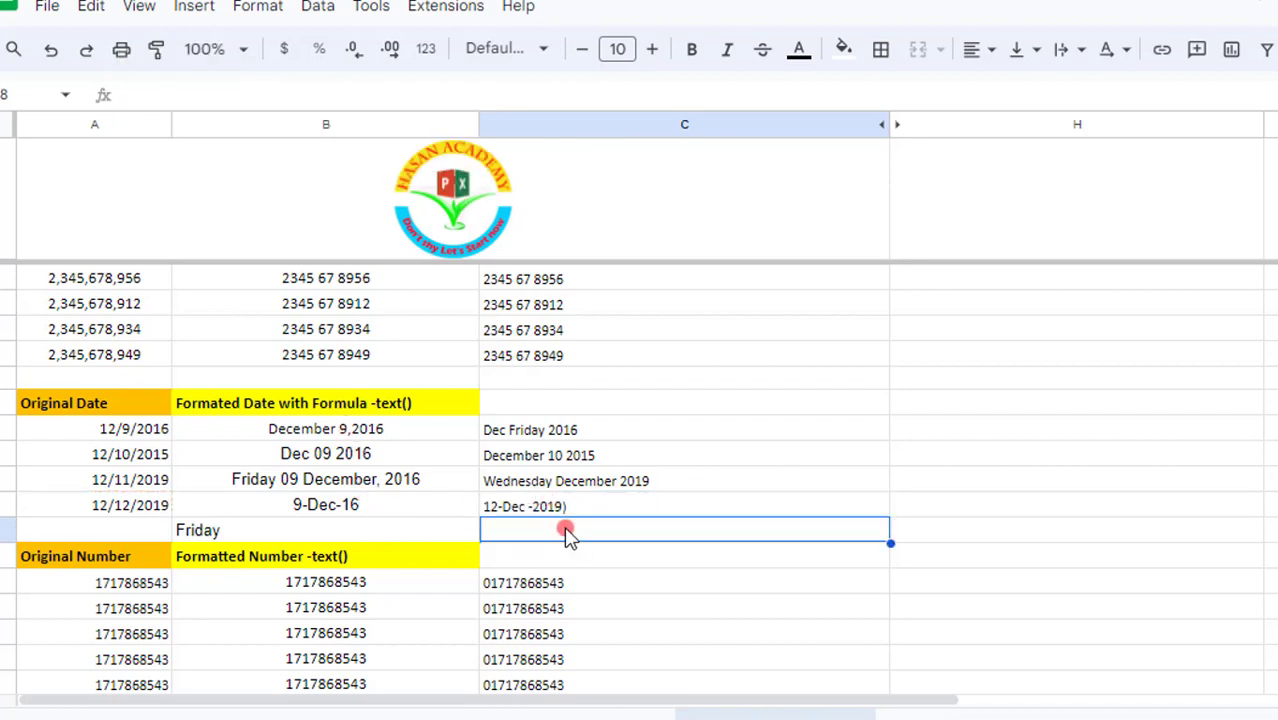
Remove the stray closing parenthesis after yyyy inside the C27 format string.
{"action": "left_click", "coordinate": [286, 505]}
{"action": "left_click", "coordinate": [513, 507]}
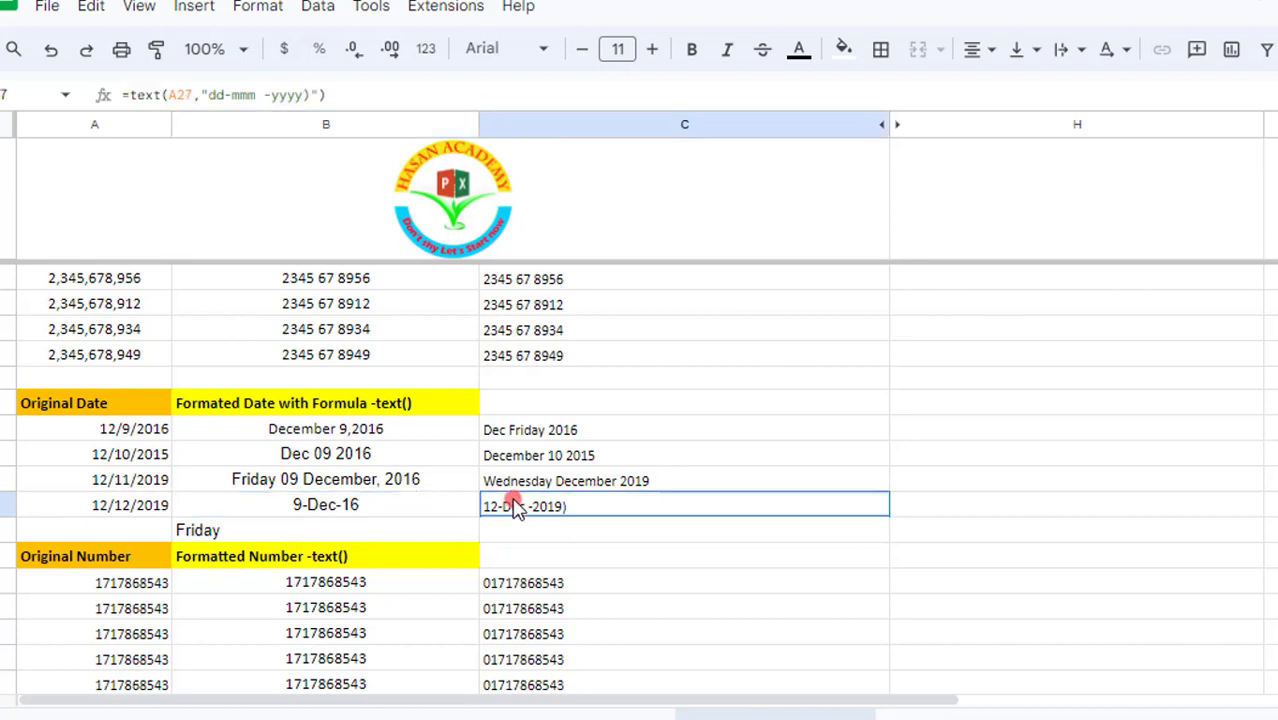
{"action": "left_click", "coordinate": [307, 90]}
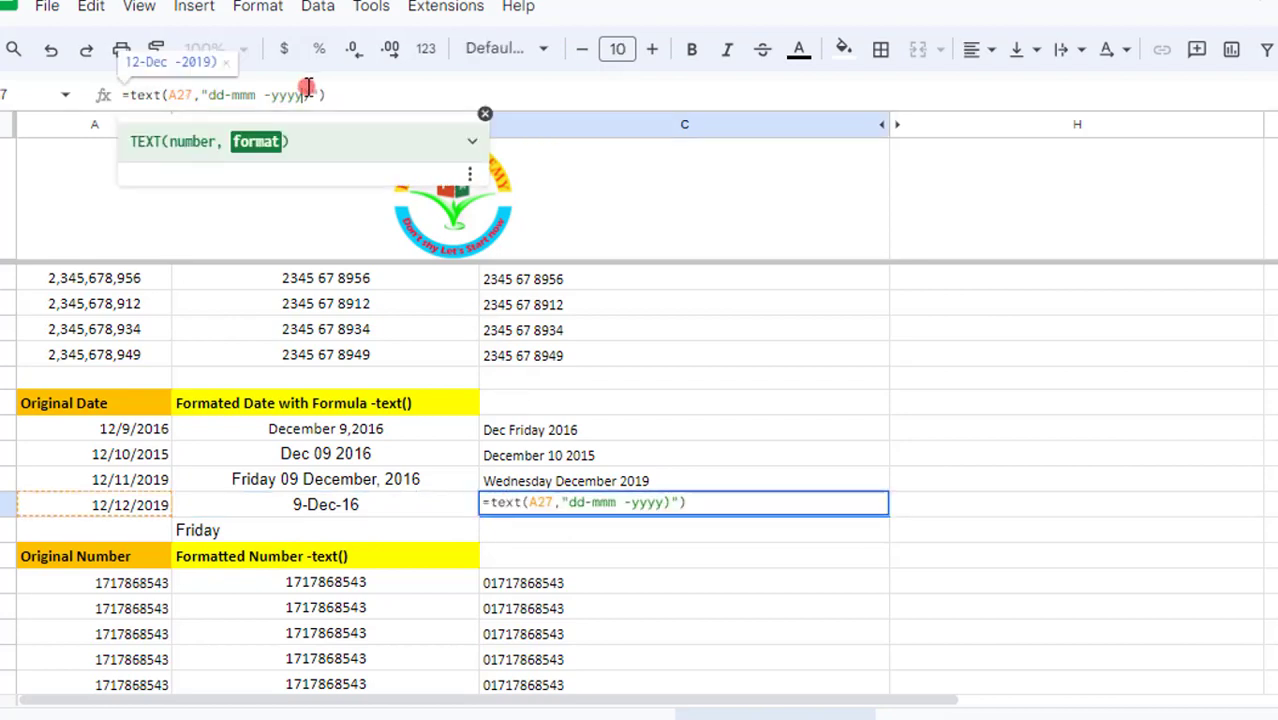
{"action": "key", "text": "Return"}
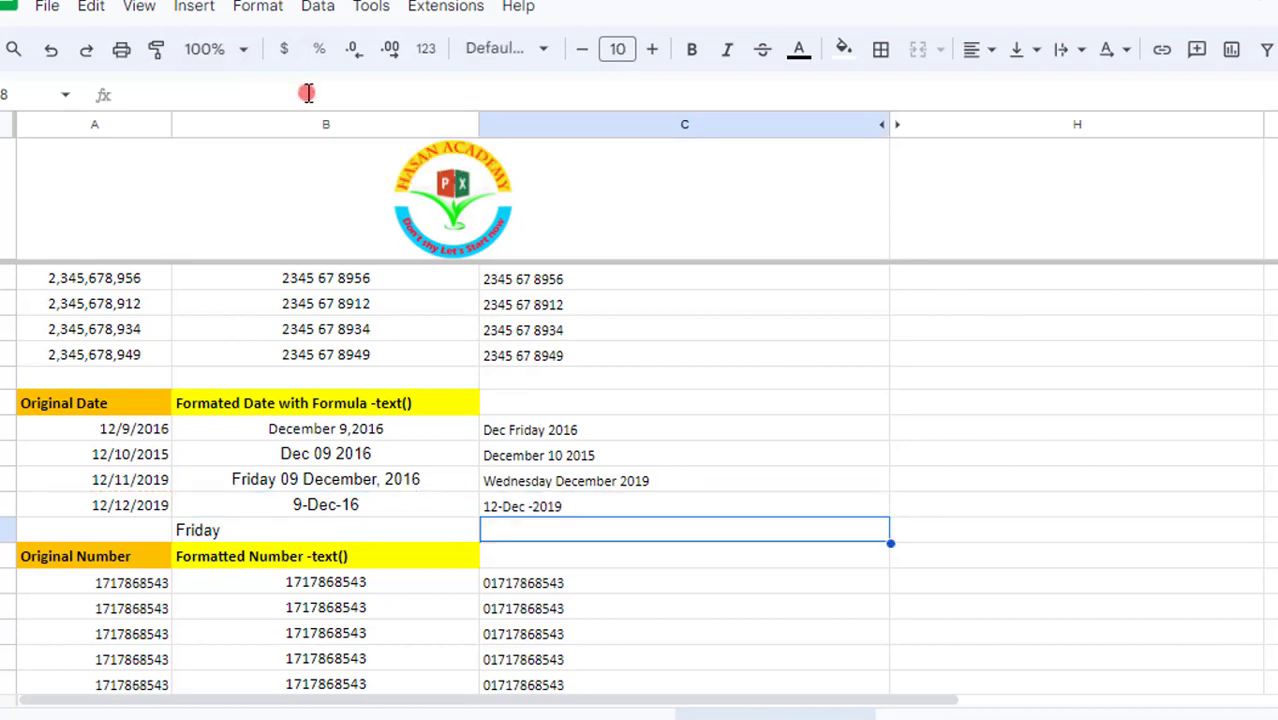
Shorten the year code in the C27 format to two digits so it reads "dd-mmm -yy".
{"action": "left_click", "coordinate": [513, 507]}
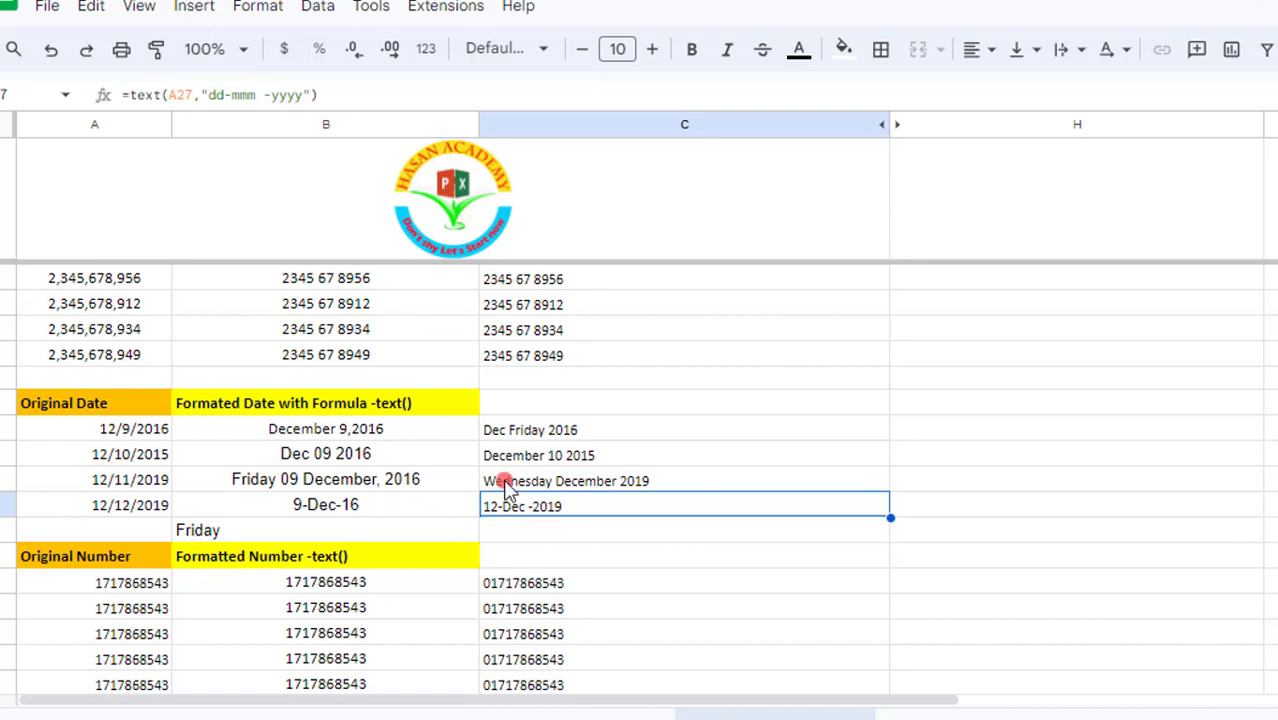
{"action": "left_click", "coordinate": [302, 95]}
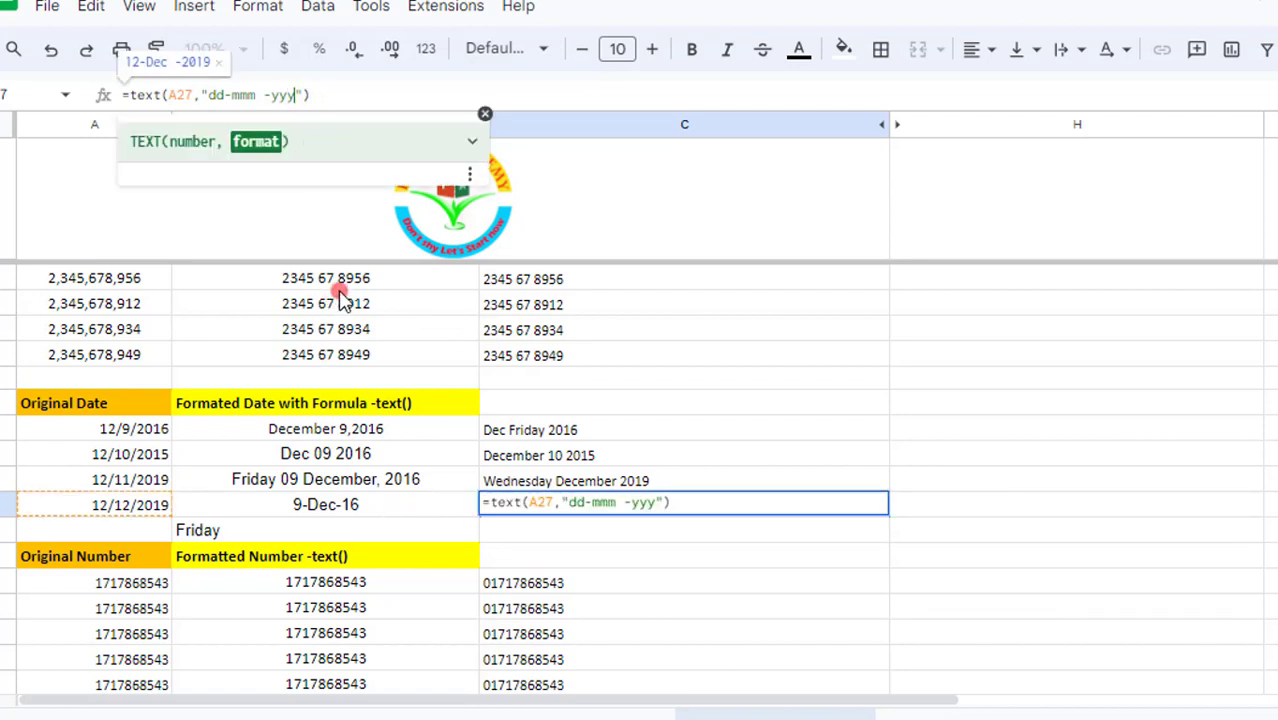
{"action": "key", "text": "BackSpace"}
{"action": "key", "text": "Return"}
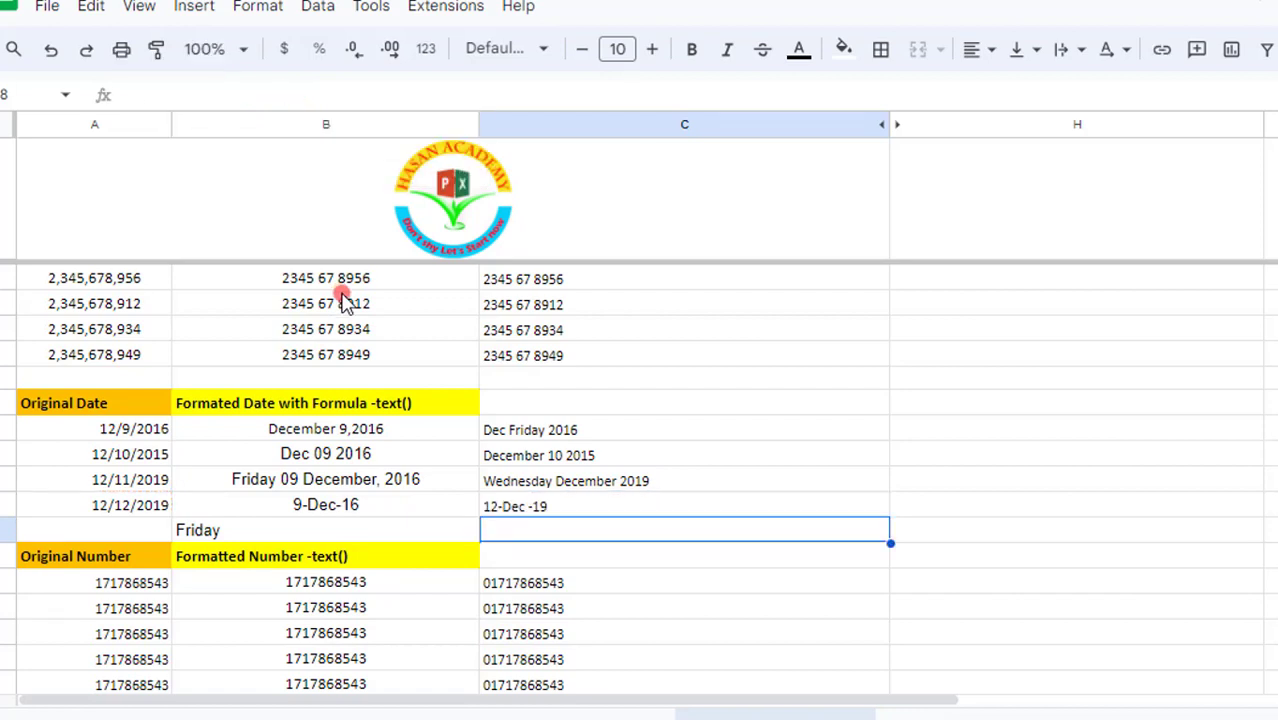
Compare the TEXT formulas in the Formated Date column with those in C24:C27.
{"action": "left_click", "coordinate": [503, 507]}
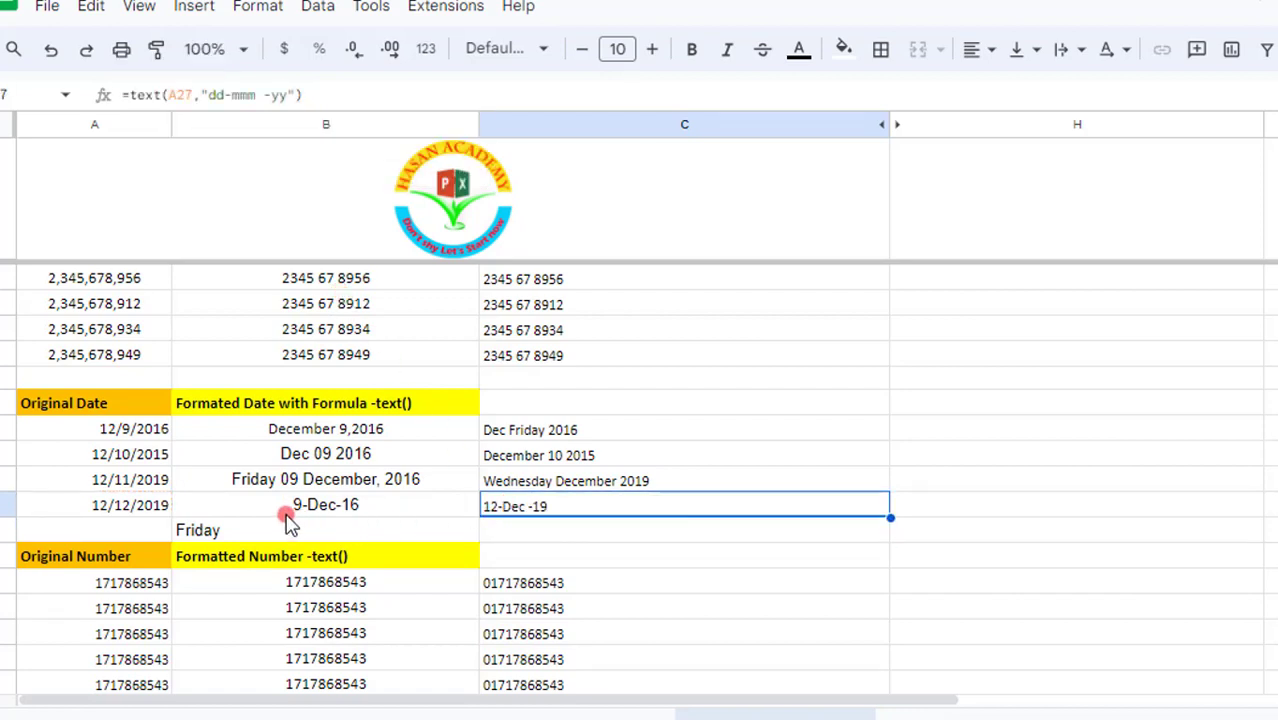
{"action": "left_click", "coordinate": [327, 507]}
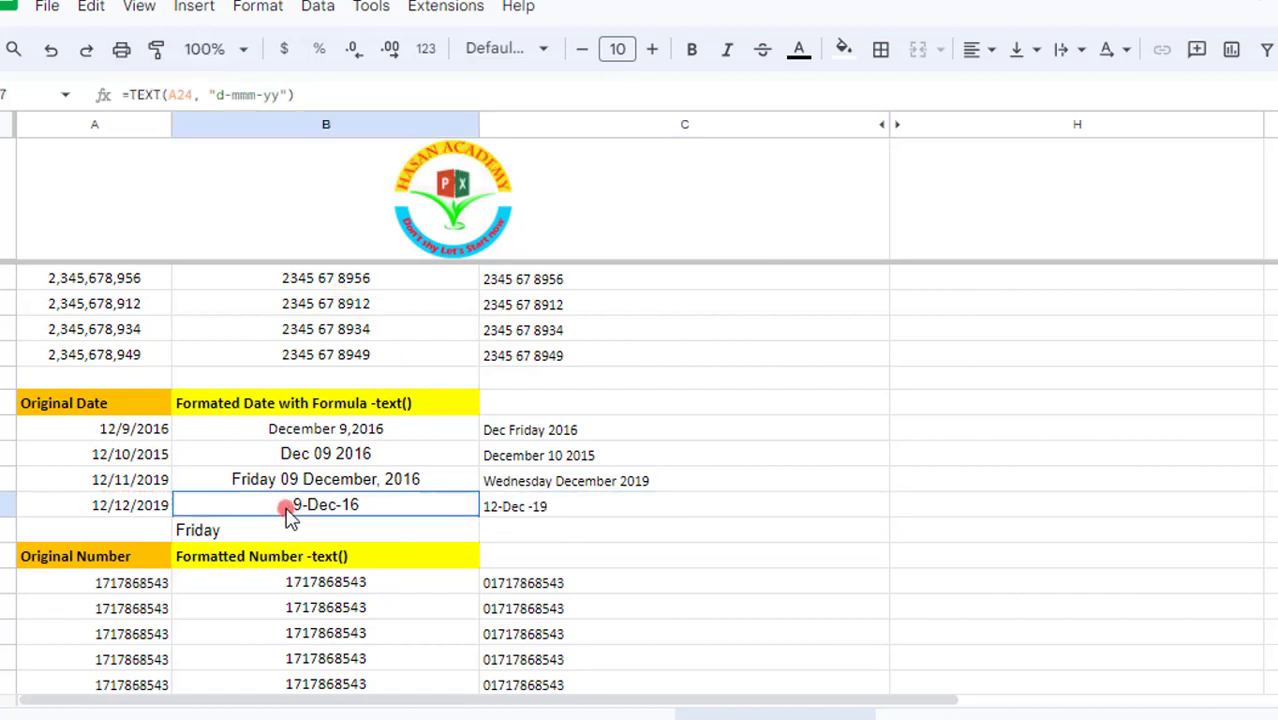
{"action": "left_click", "coordinate": [316, 432]}
{"action": "left_click", "coordinate": [502, 505]}
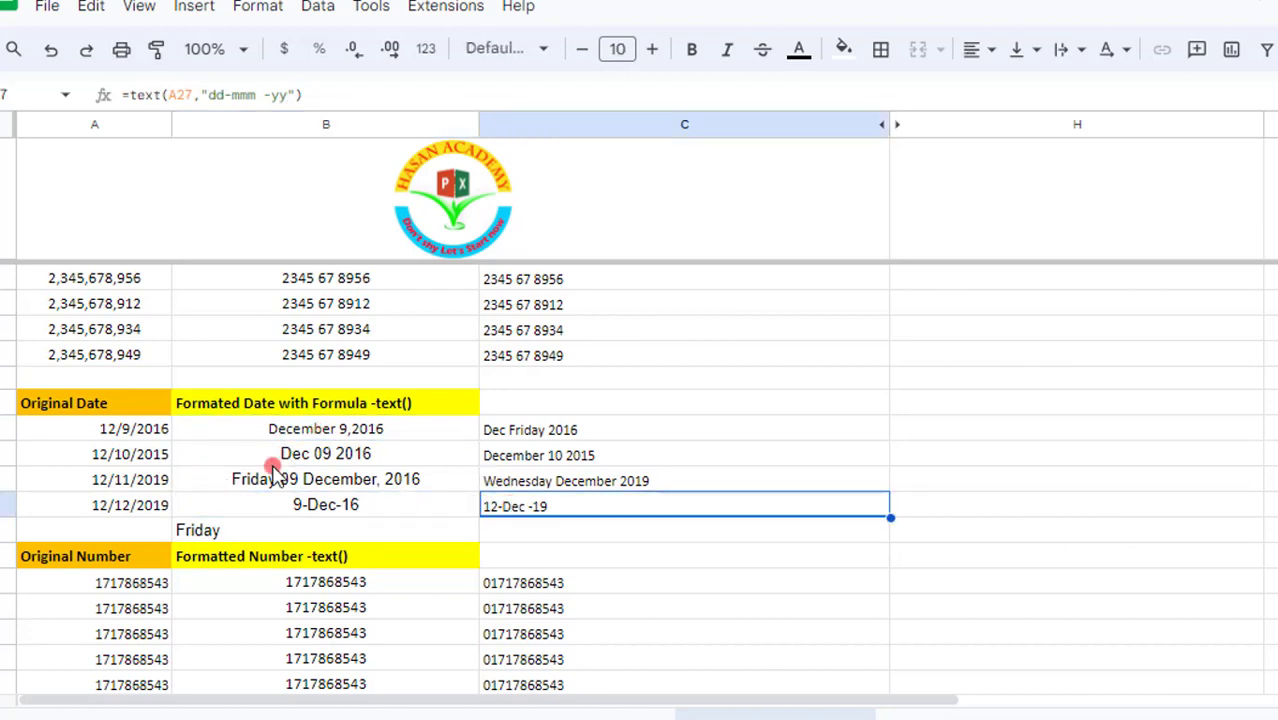
{"action": "left_click_drag", "start_coordinate": [500, 432], "coordinate": [503, 527]}
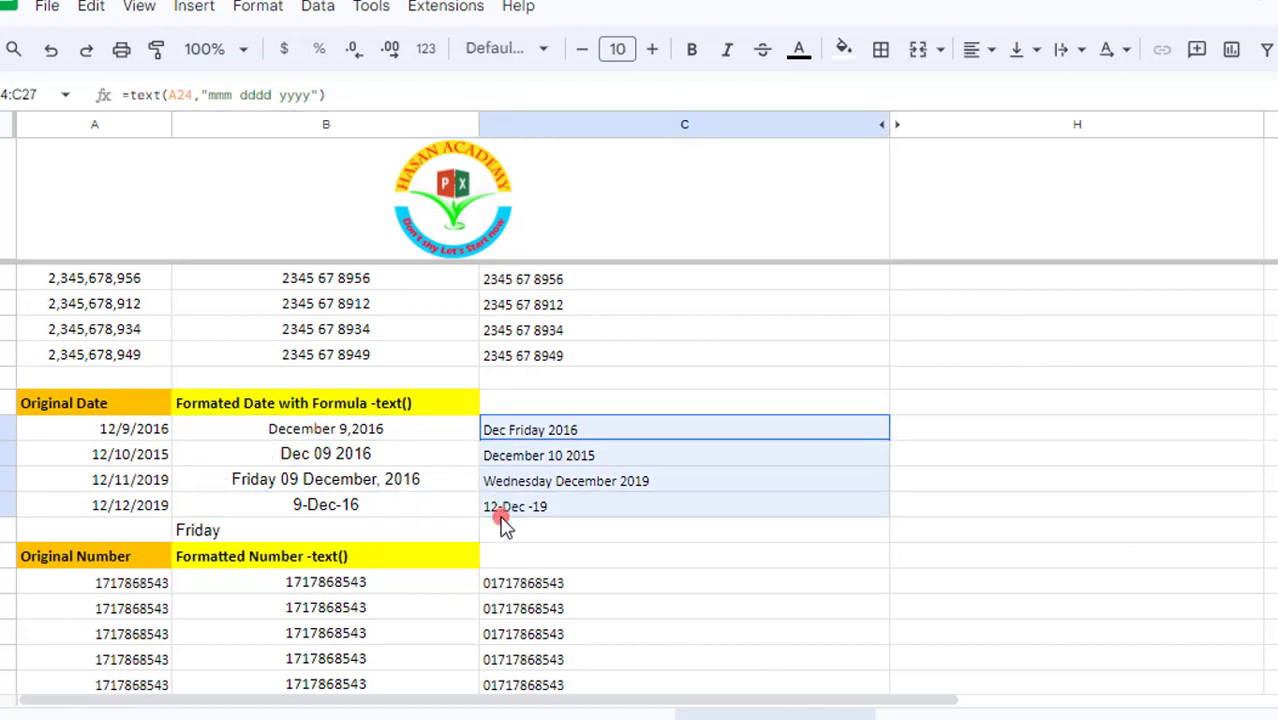
{"action": "left_click", "coordinate": [185, 453]}
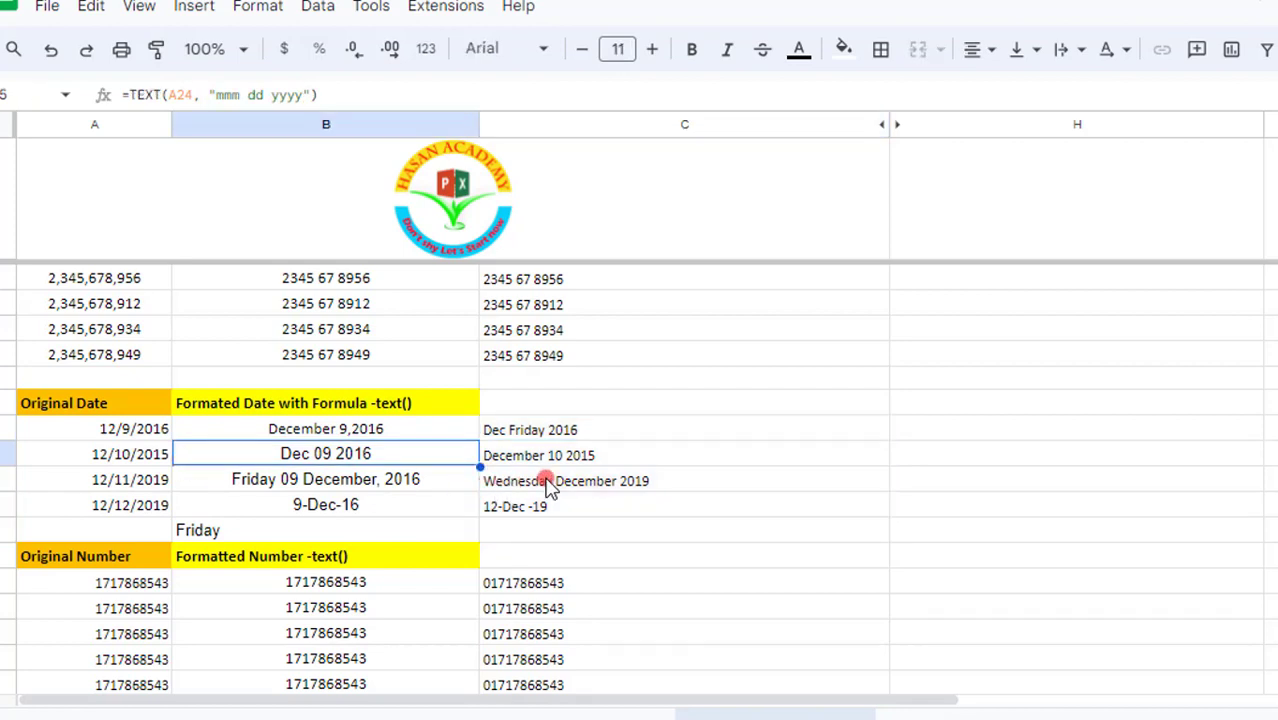
{"action": "left_click", "coordinate": [548, 487]}
{"action": "scroll", "coordinate": [540, 528], "scroll_direction": "down", "scroll_amount": 1}
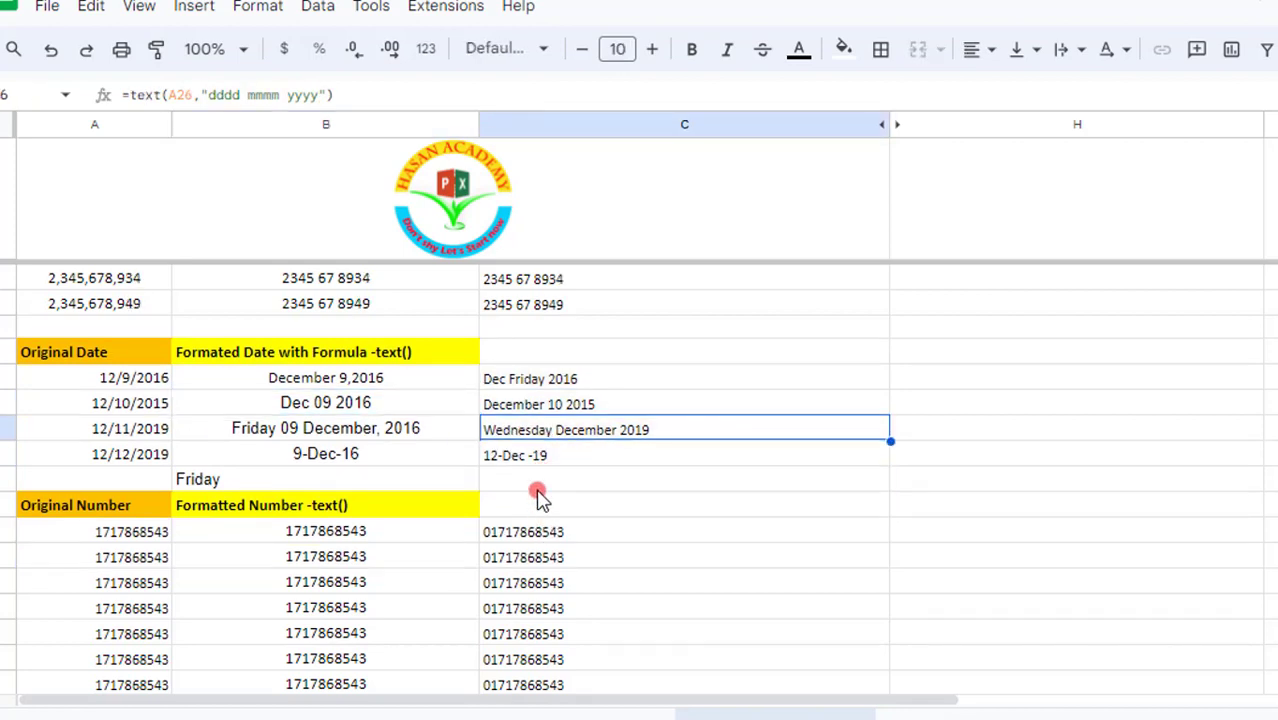
{"action": "left_click", "coordinate": [283, 440]}
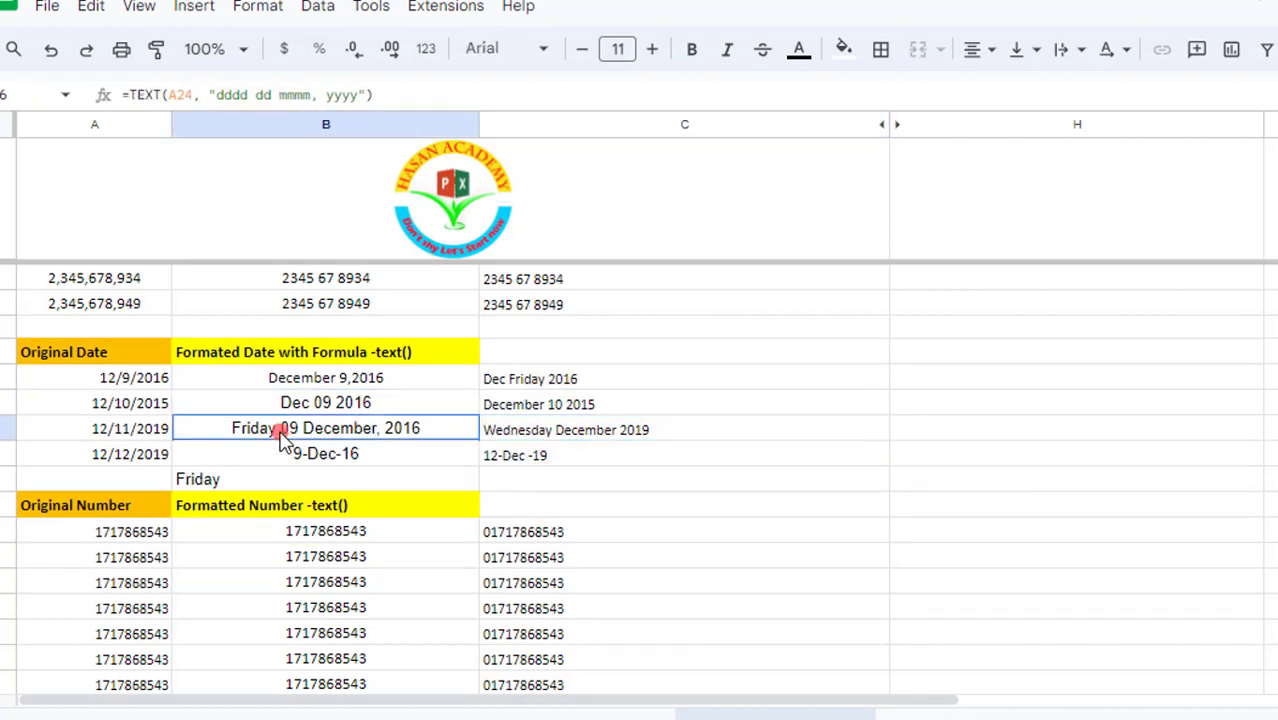
{"action": "left_click", "coordinate": [538, 438]}
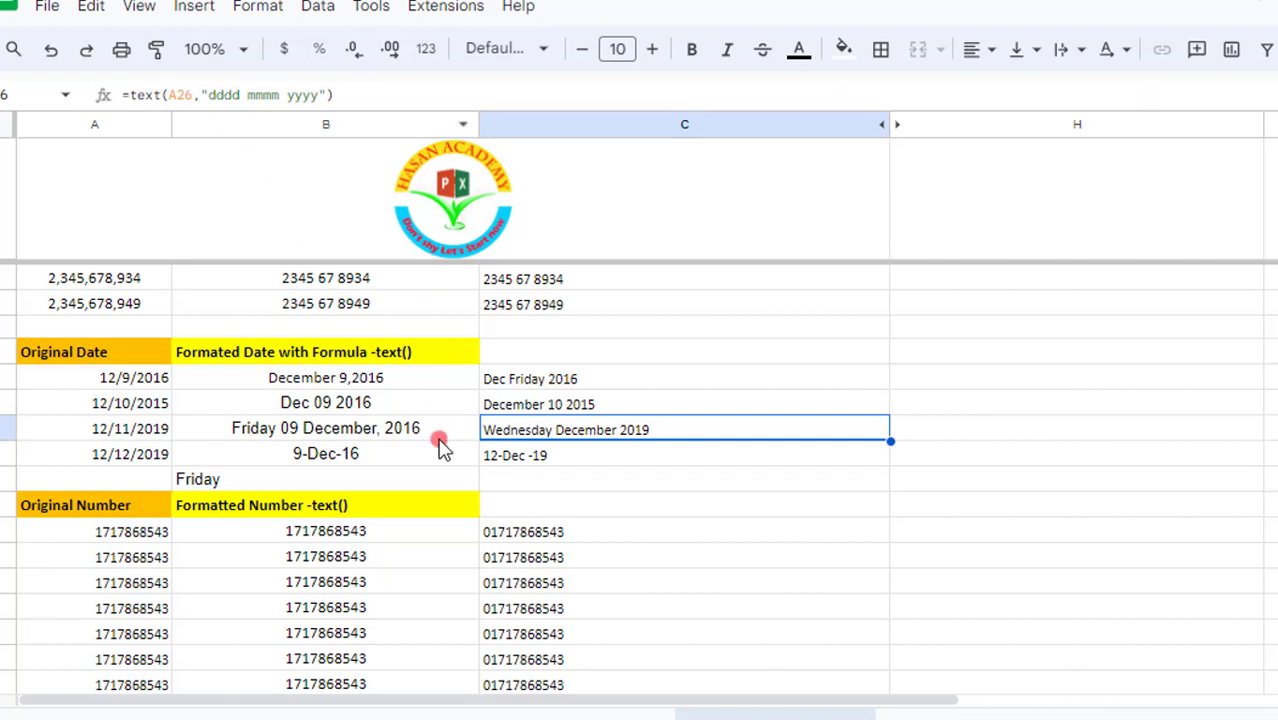
{"action": "left_click", "coordinate": [380, 428]}
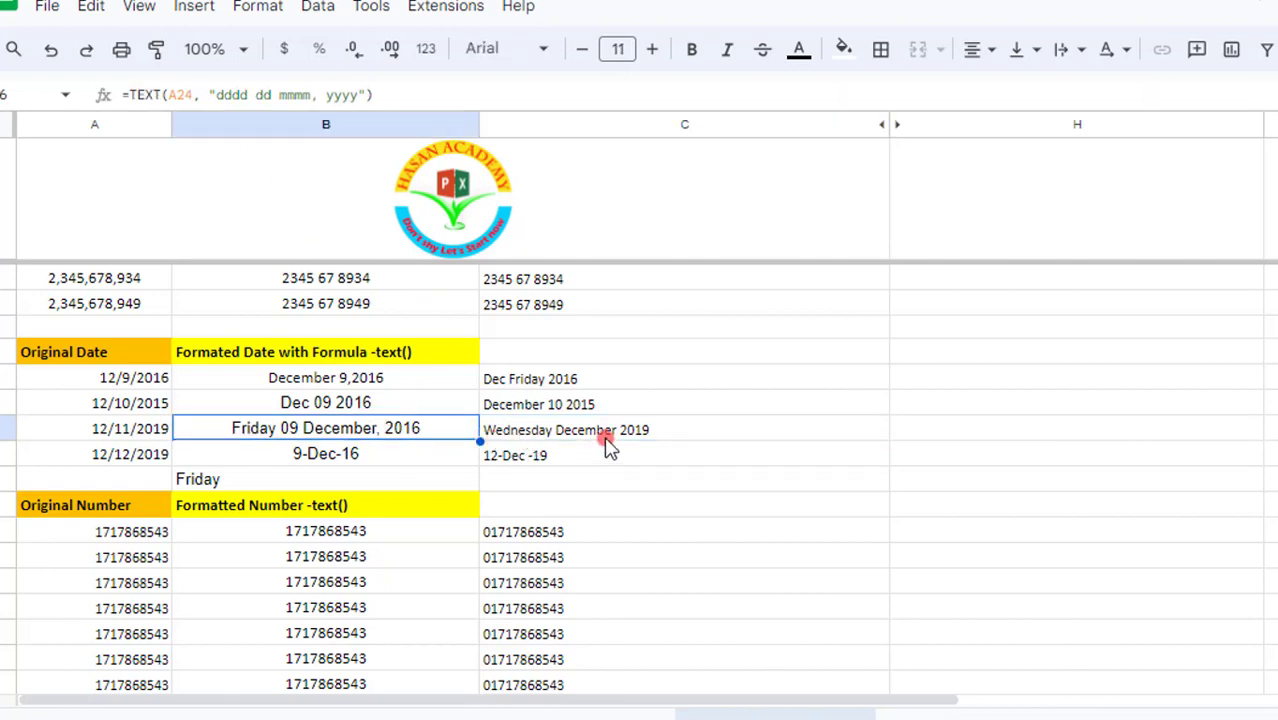
Clear the existing TEXT formulas from C30:C36 beside the Formatted Number column.
{"action": "scroll", "coordinate": [576, 445], "scroll_direction": "down", "scroll_amount": 2}
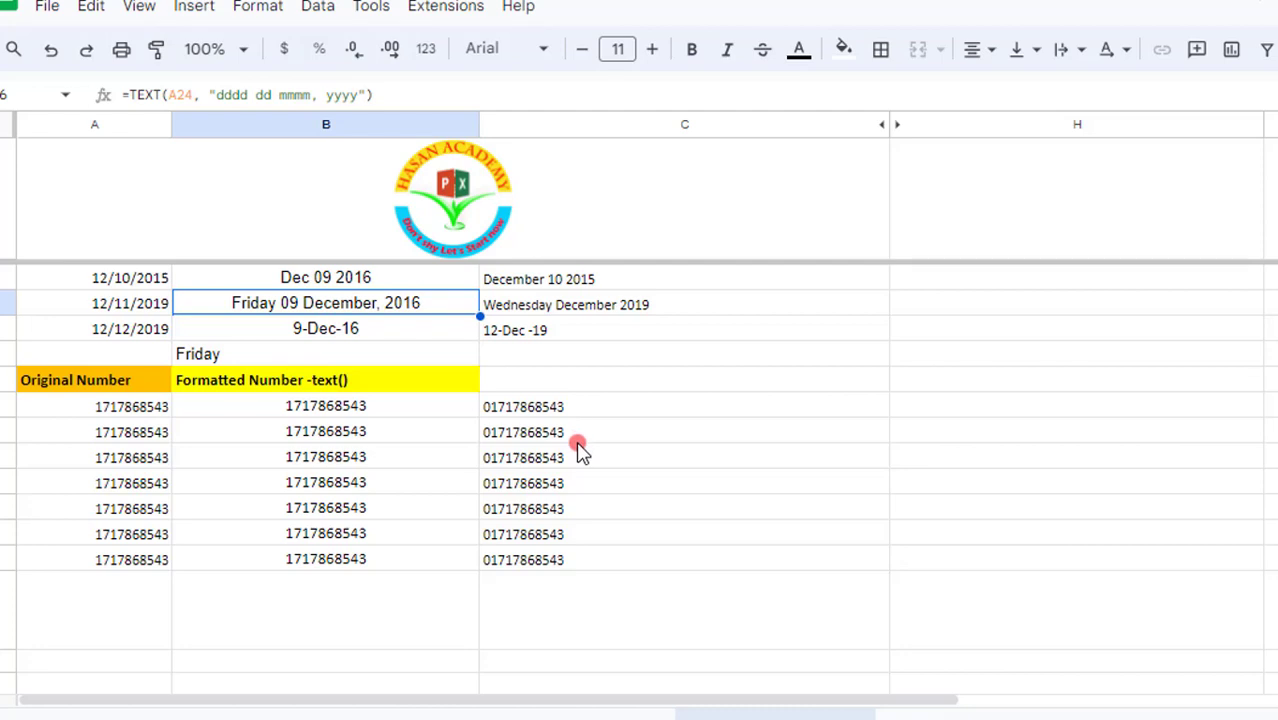
{"action": "left_click", "coordinate": [300, 405]}
{"action": "left_click_drag", "start_coordinate": [137, 408], "coordinate": [134, 559]}
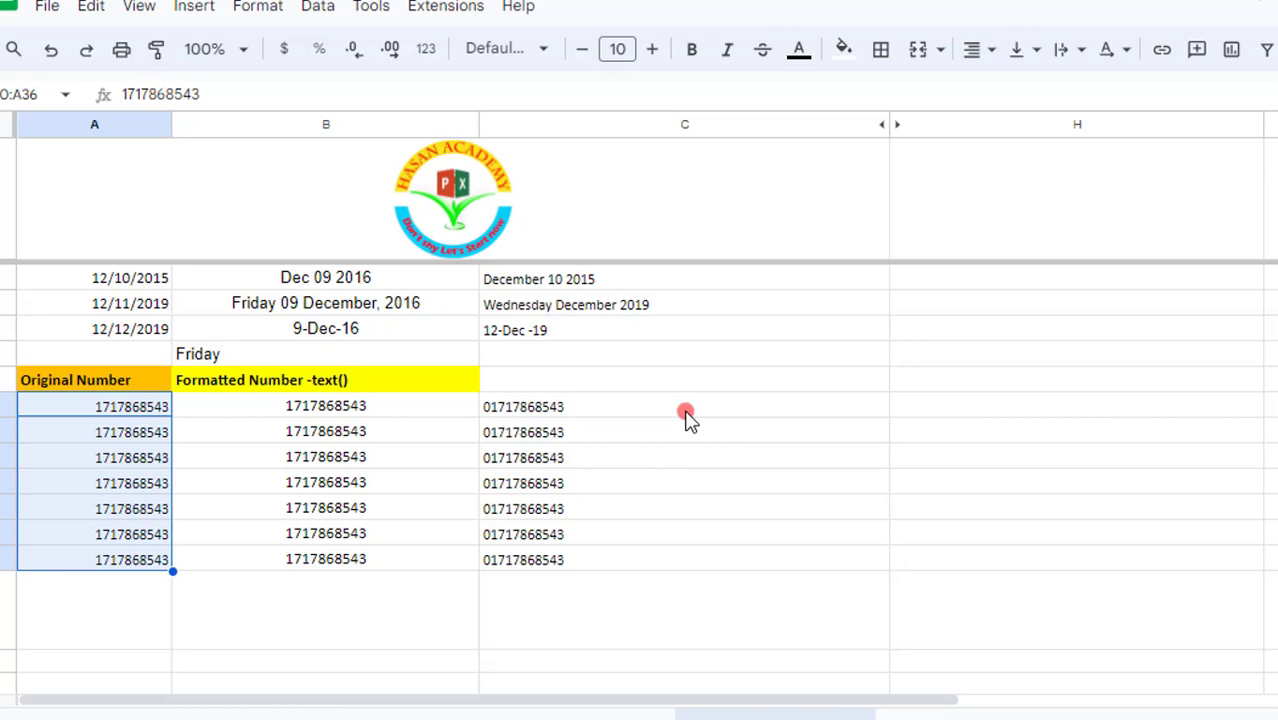
{"action": "left_click", "coordinate": [390, 418]}
{"action": "left_click", "coordinate": [566, 414]}
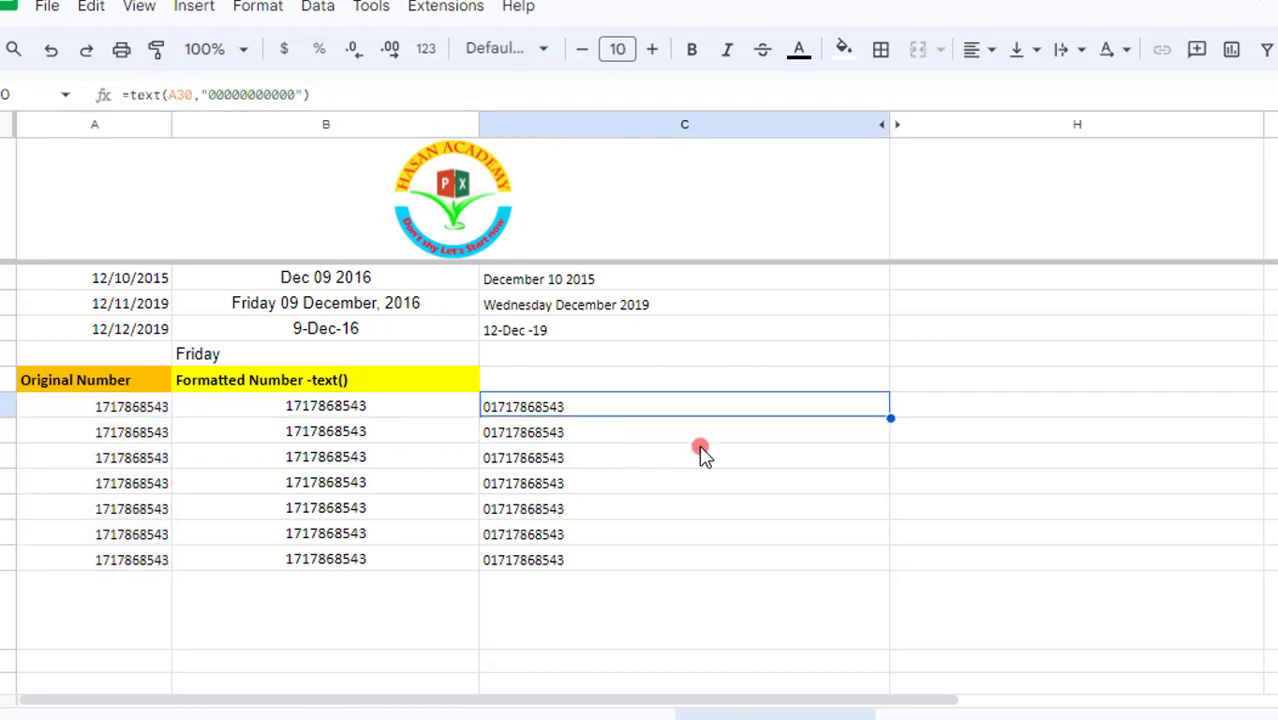
{"action": "key", "text": "shift+Down"}
{"action": "key", "text": "shift+Down"}
{"action": "key", "text": "shift+Down"}
{"action": "key", "text": "shift+Down"}
{"action": "key", "text": "shift+Down"}
{"action": "key", "text": "shift+Down"}
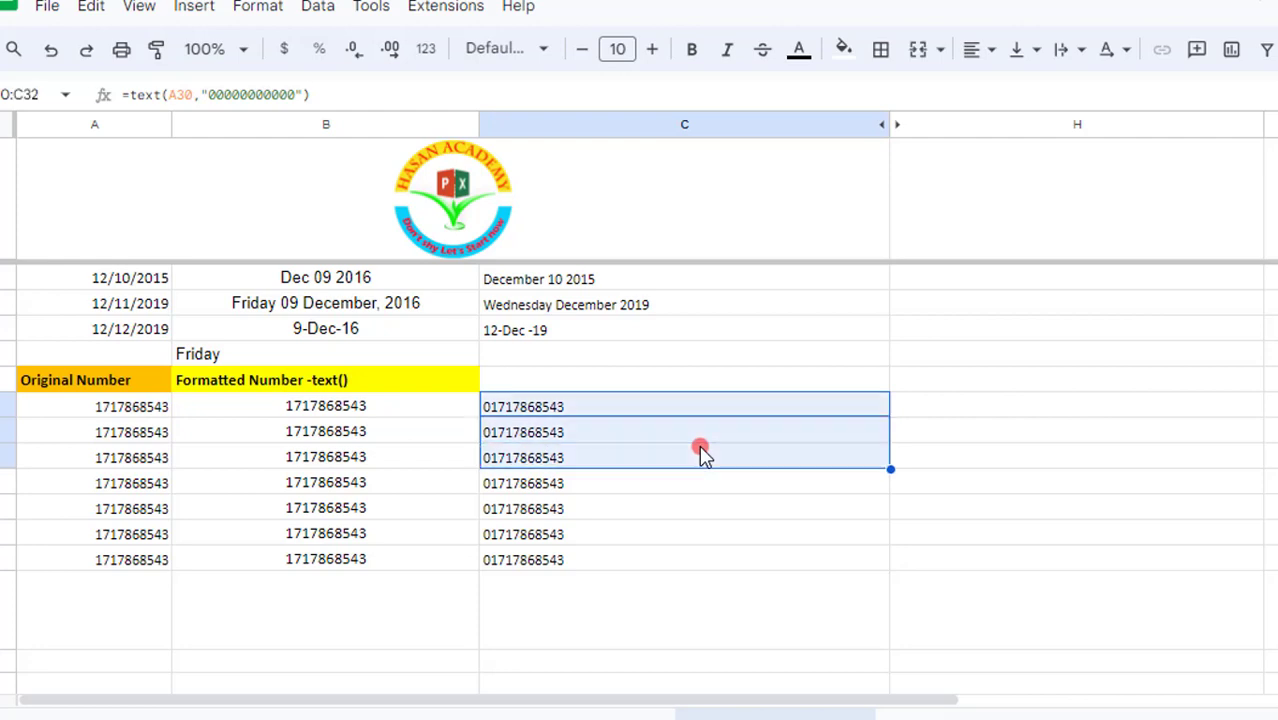
{"action": "key", "text": "Delete"}
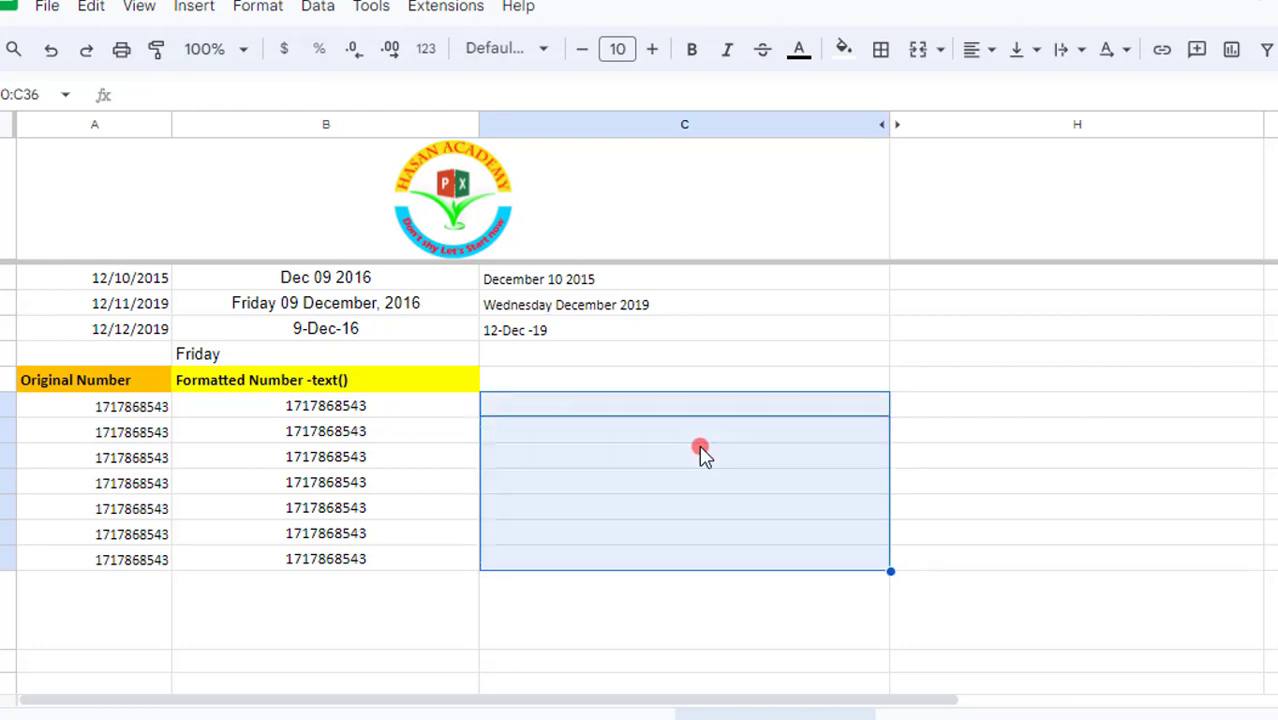
Enter the formula ="0"&A30 in C30 to put a zero in front of the original number.
{"action": "left_click", "coordinate": [608, 430]}
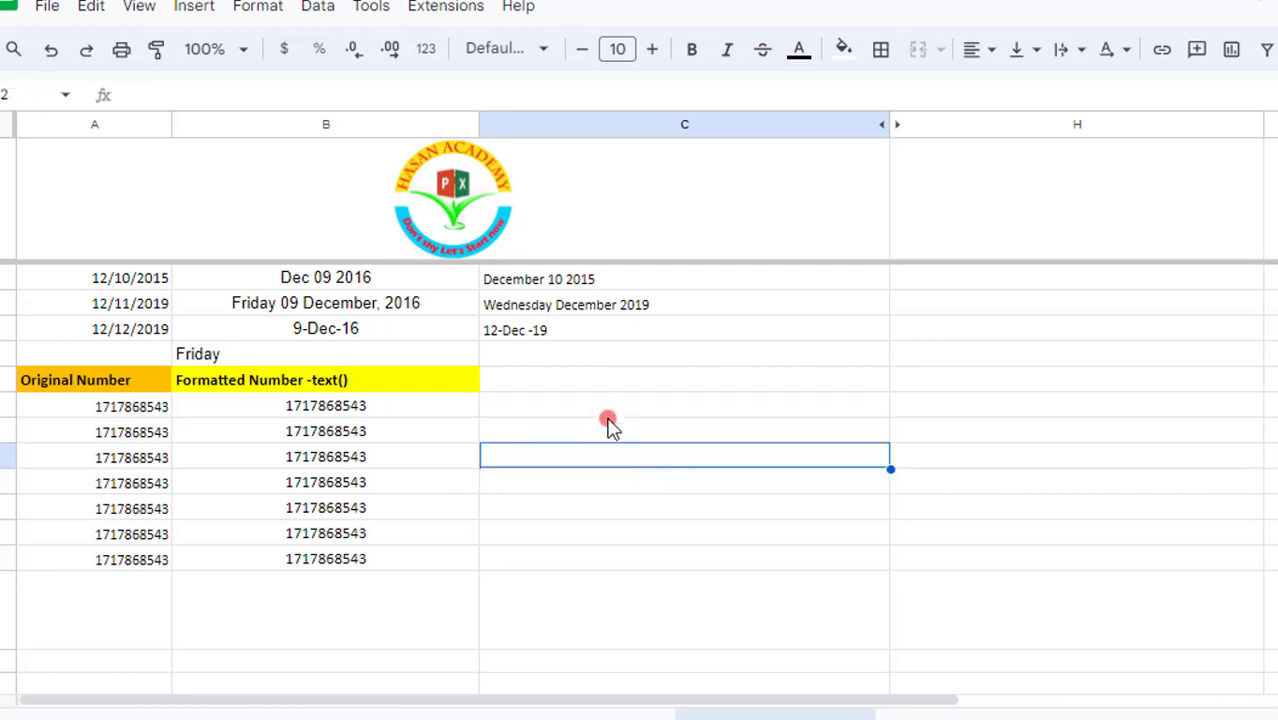
{"action": "left_click", "coordinate": [594, 407]}
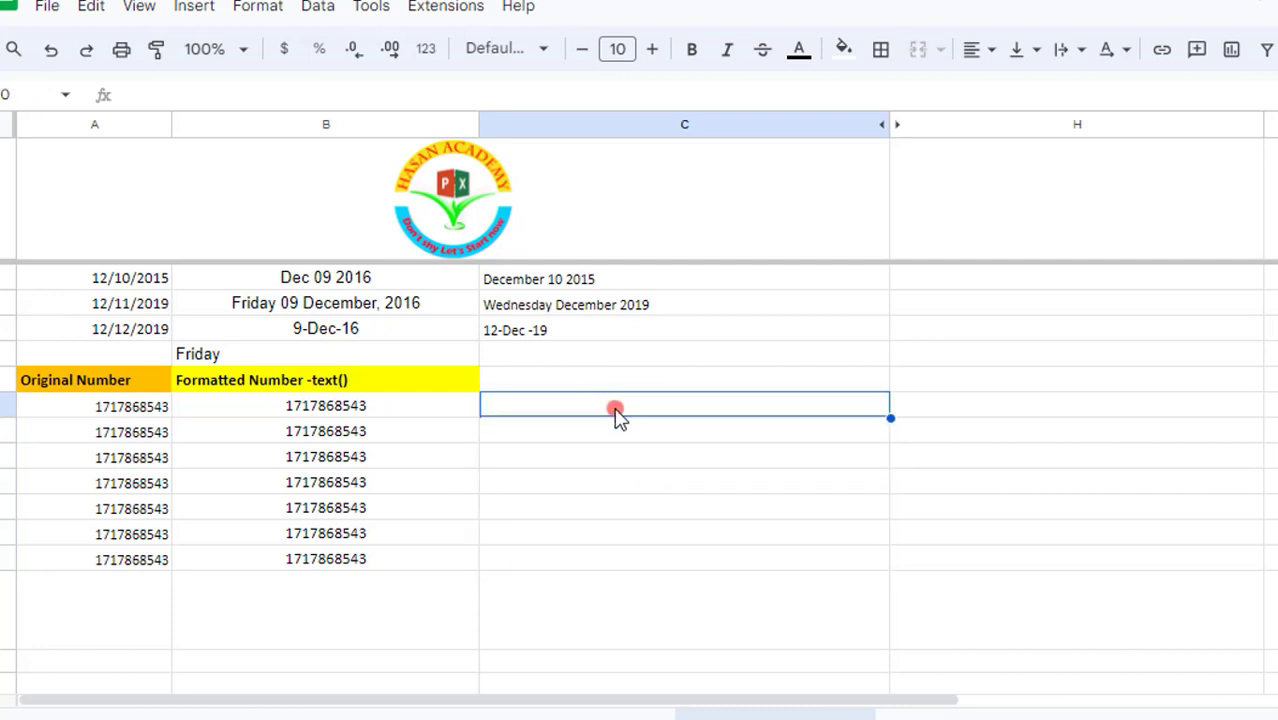
{"action": "type", "text": "="}
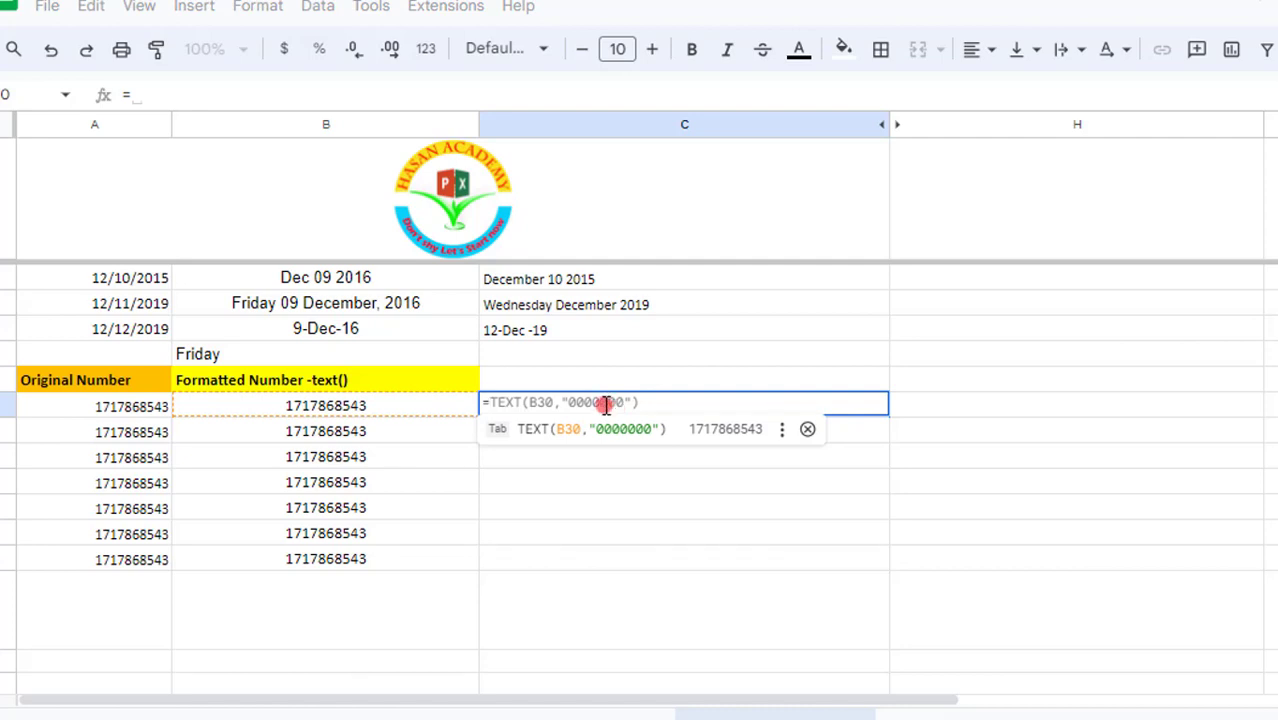
{"action": "type", "text": "\""}
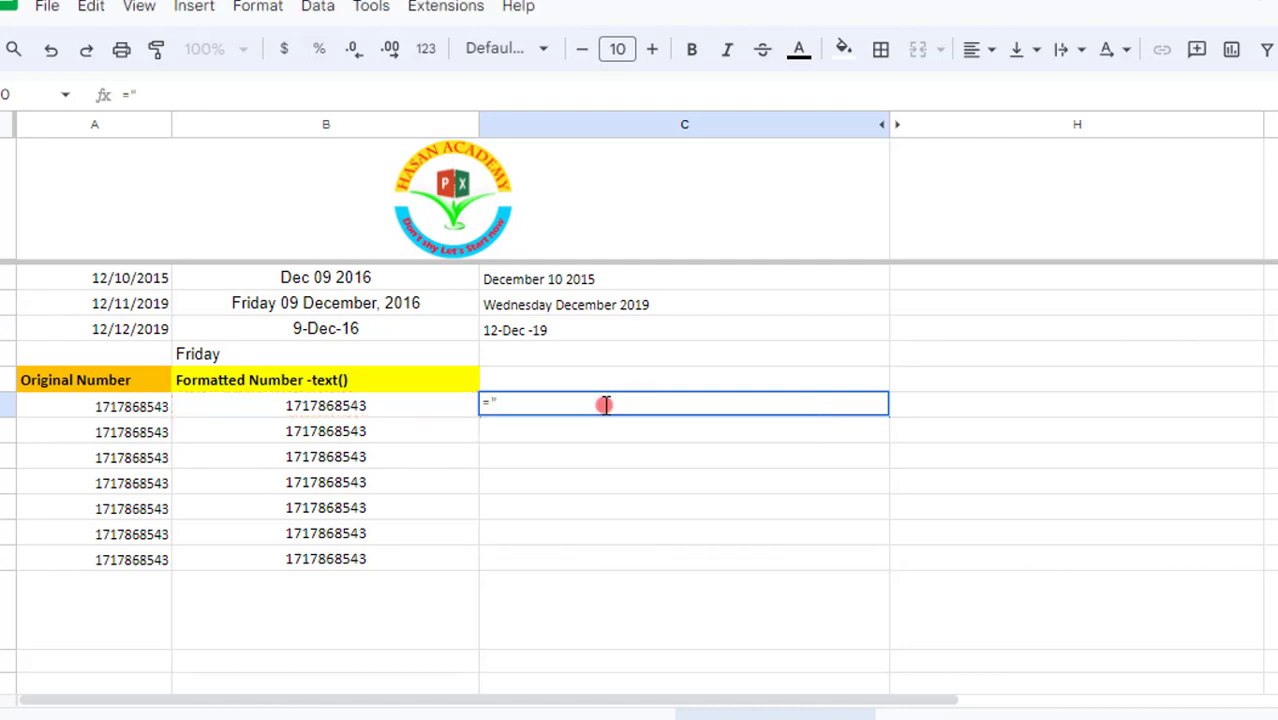
{"action": "type", "text": ")"}
{"action": "key", "text": "BackSpace"}
{"action": "type", "text": "0"}
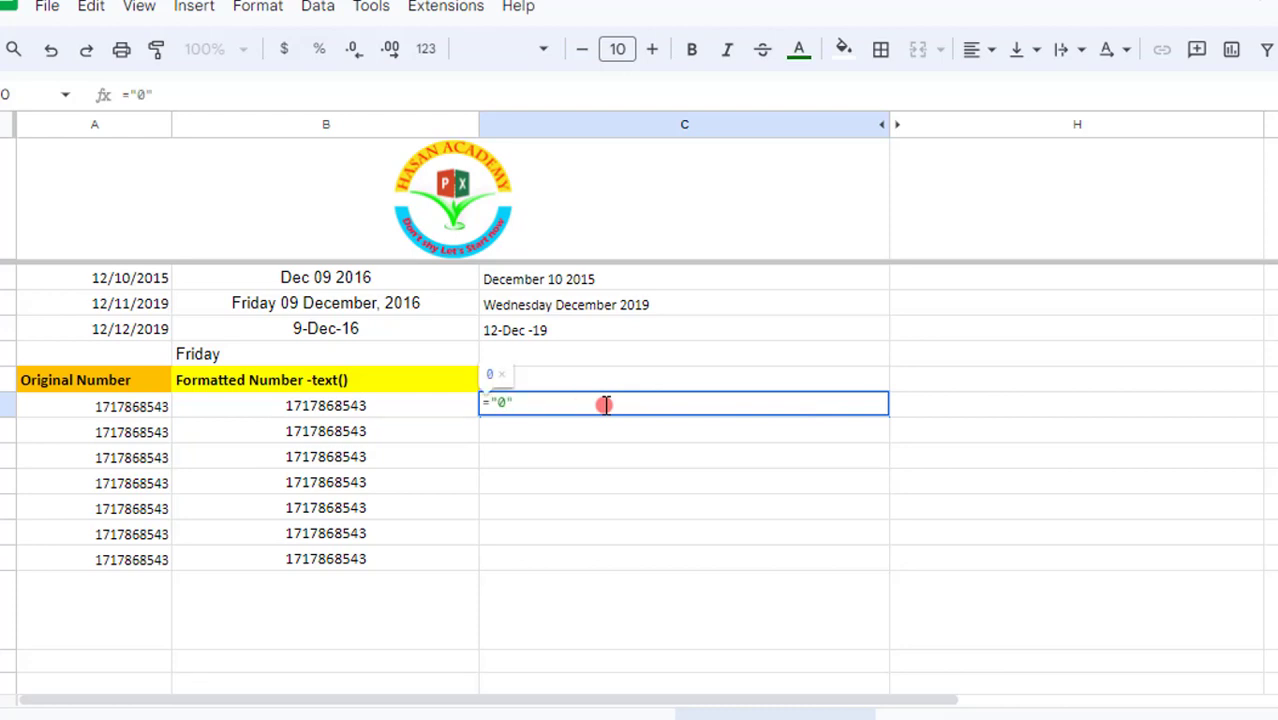
{"action": "type", "text": "\"&"}
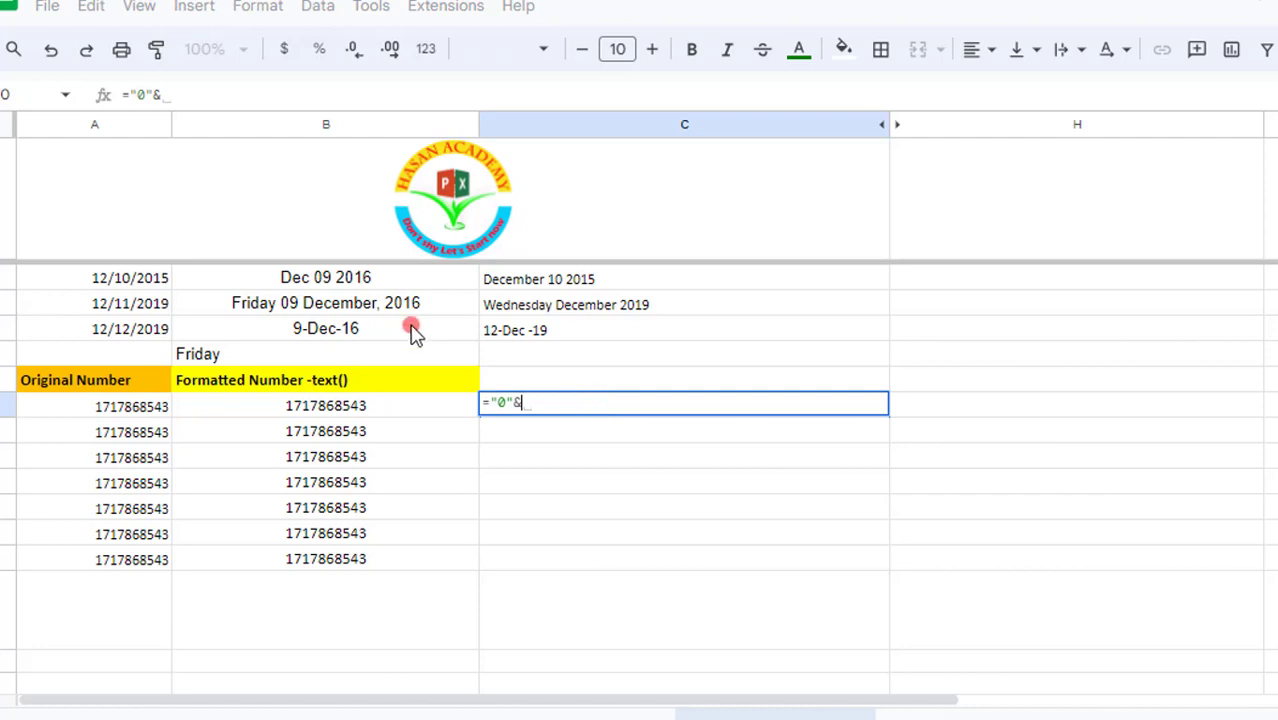
{"action": "left_click", "coordinate": [150, 410]}
{"action": "key", "text": "Return"}
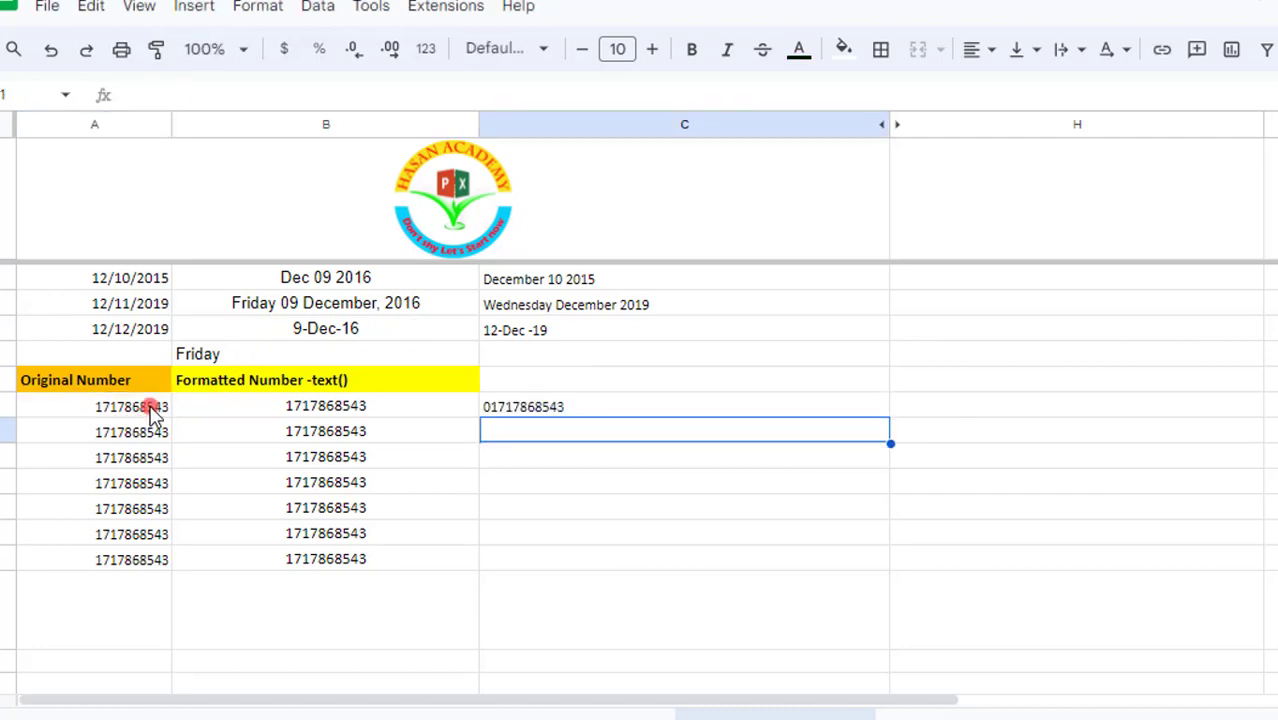
Fill the zero-prefix formula from C30 down to C36.
{"action": "left_click", "coordinate": [590, 414]}
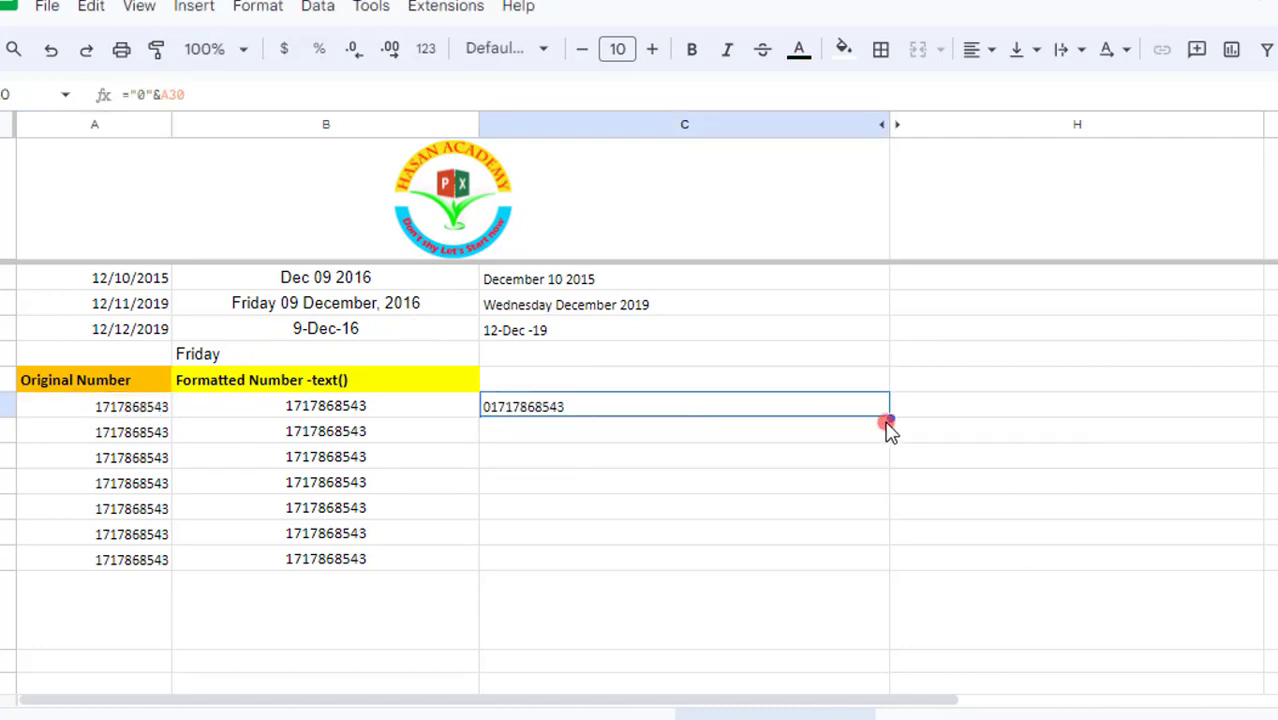
{"action": "left_click_drag", "start_coordinate": [890, 418], "coordinate": [884, 557]}
{"action": "left_click", "coordinate": [665, 458]}
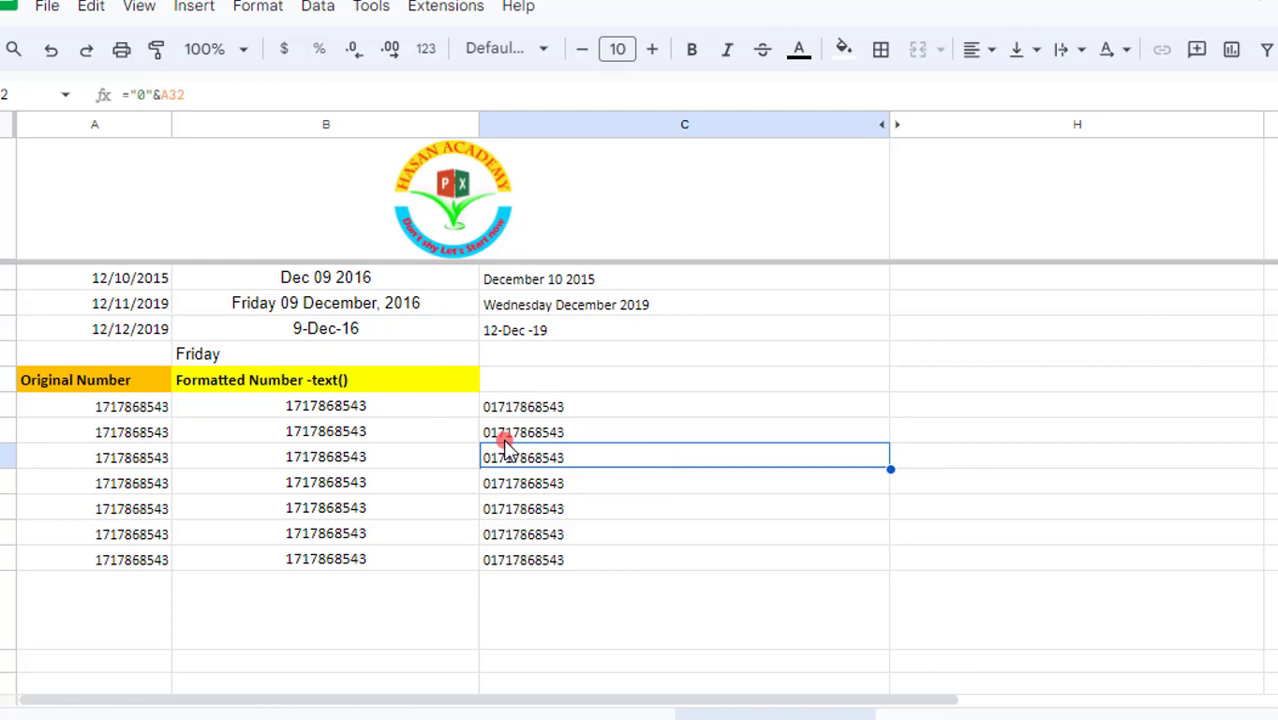
Delete the last digit of the original number in A31.
{"action": "left_click", "coordinate": [125, 432]}
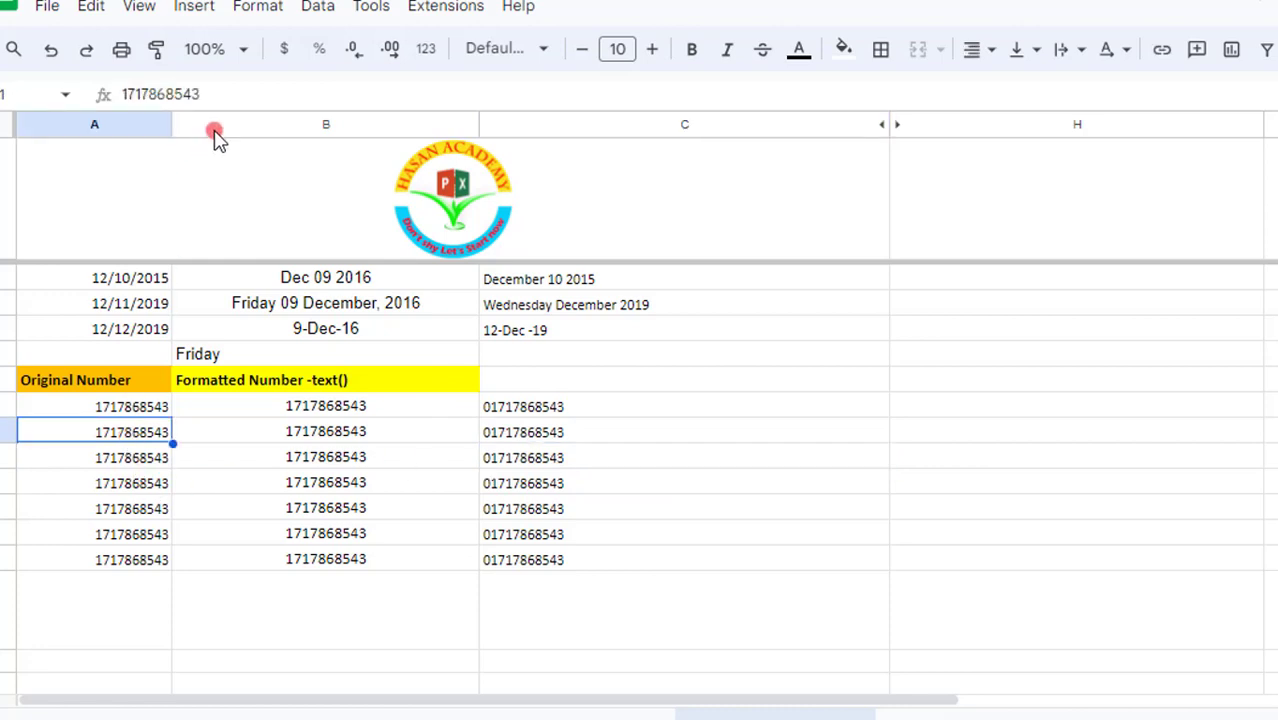
{"action": "left_click", "coordinate": [218, 93]}
{"action": "key", "text": "BackSpace"}
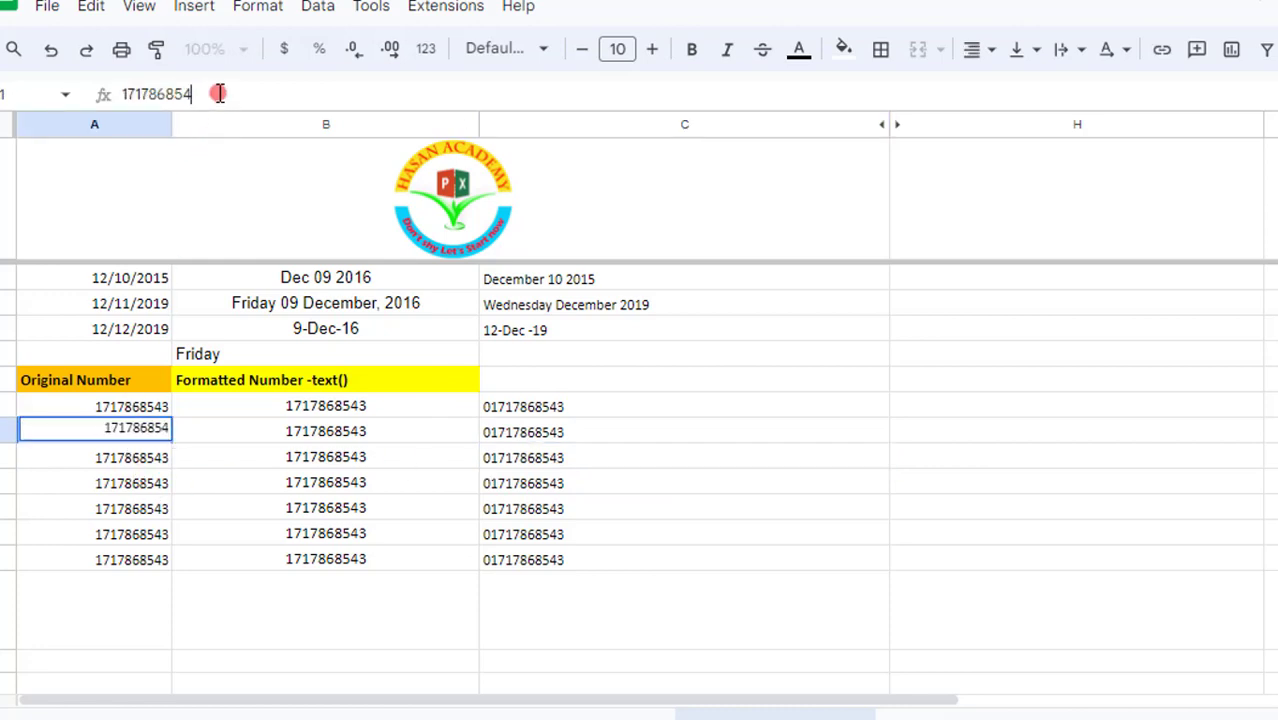
{"action": "key", "text": "Return"}
Compare the shortened number in A31 with its zero-prefixed version in C31, and undo the digit removal.
{"action": "left_click", "coordinate": [572, 435]}
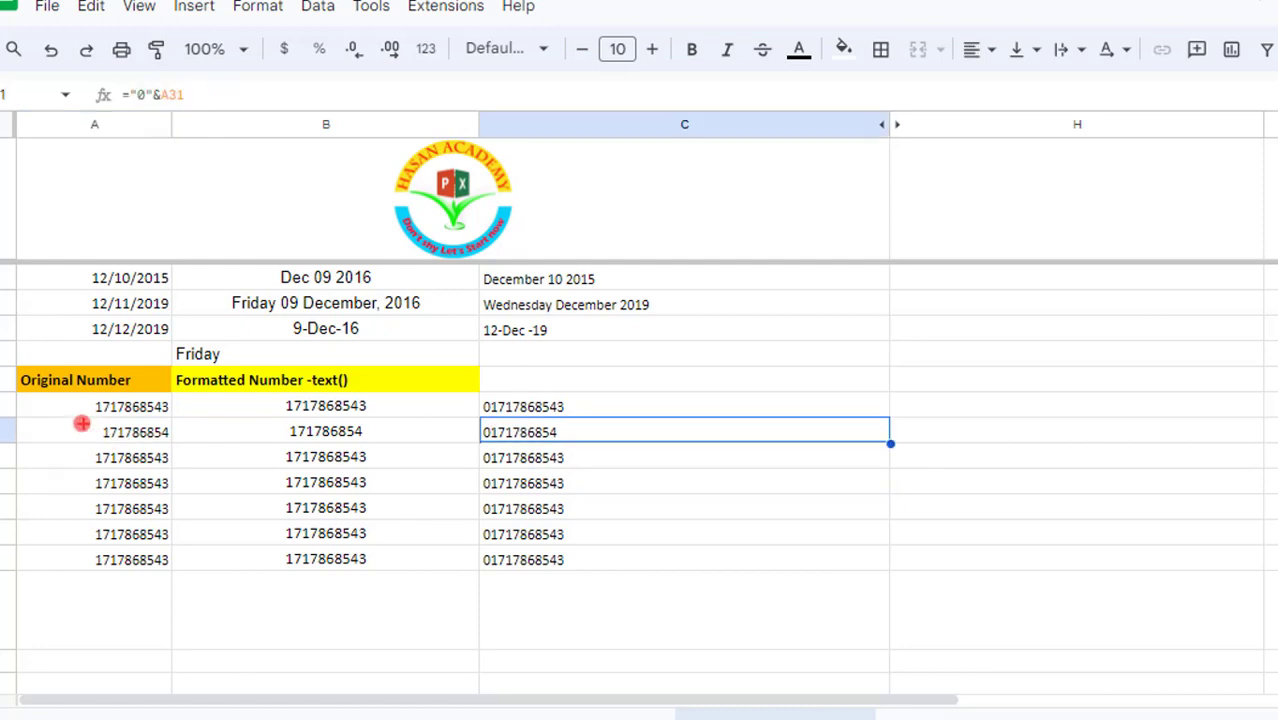
{"action": "left_click_drag", "start_coordinate": [82, 420], "coordinate": [185, 459]}
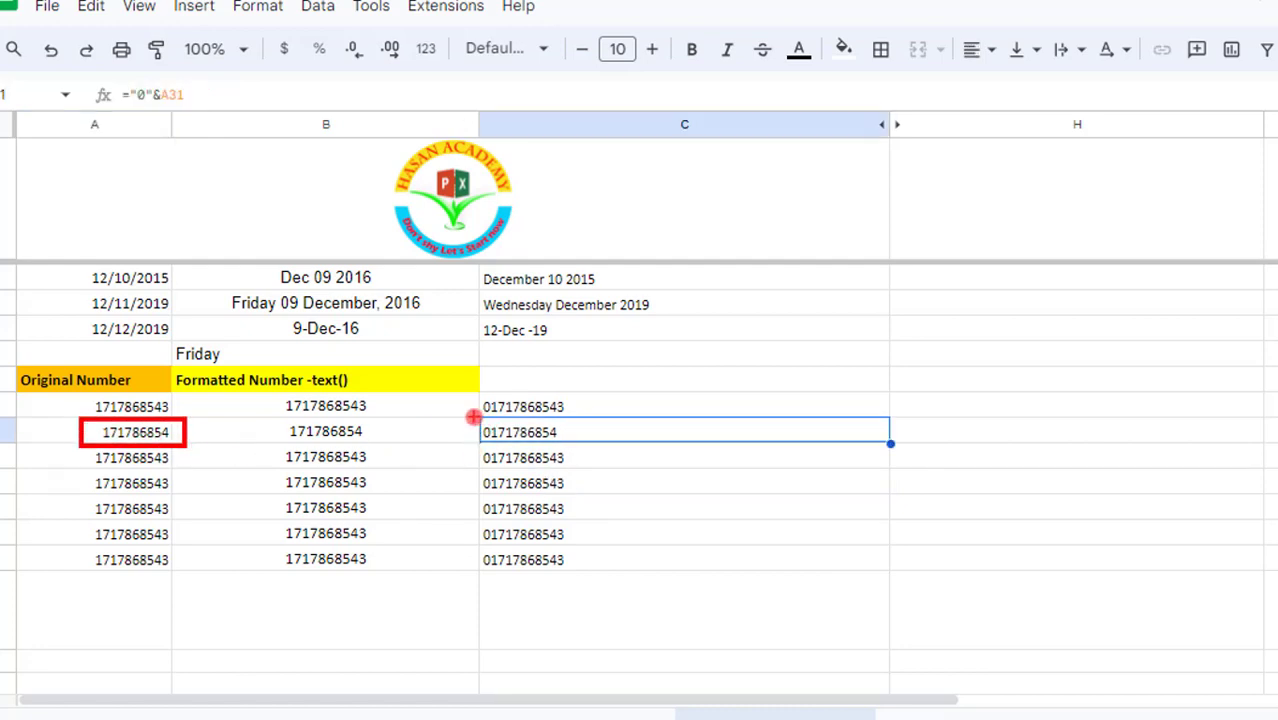
{"action": "mouse_move", "coordinate": [473, 417]}
{"action": "left_mouse_down"}
{"action": "mouse_move", "coordinate": [589, 450]}
{"action": "mouse_move", "coordinate": [630, 343]}
{"action": "left_mouse_up"}
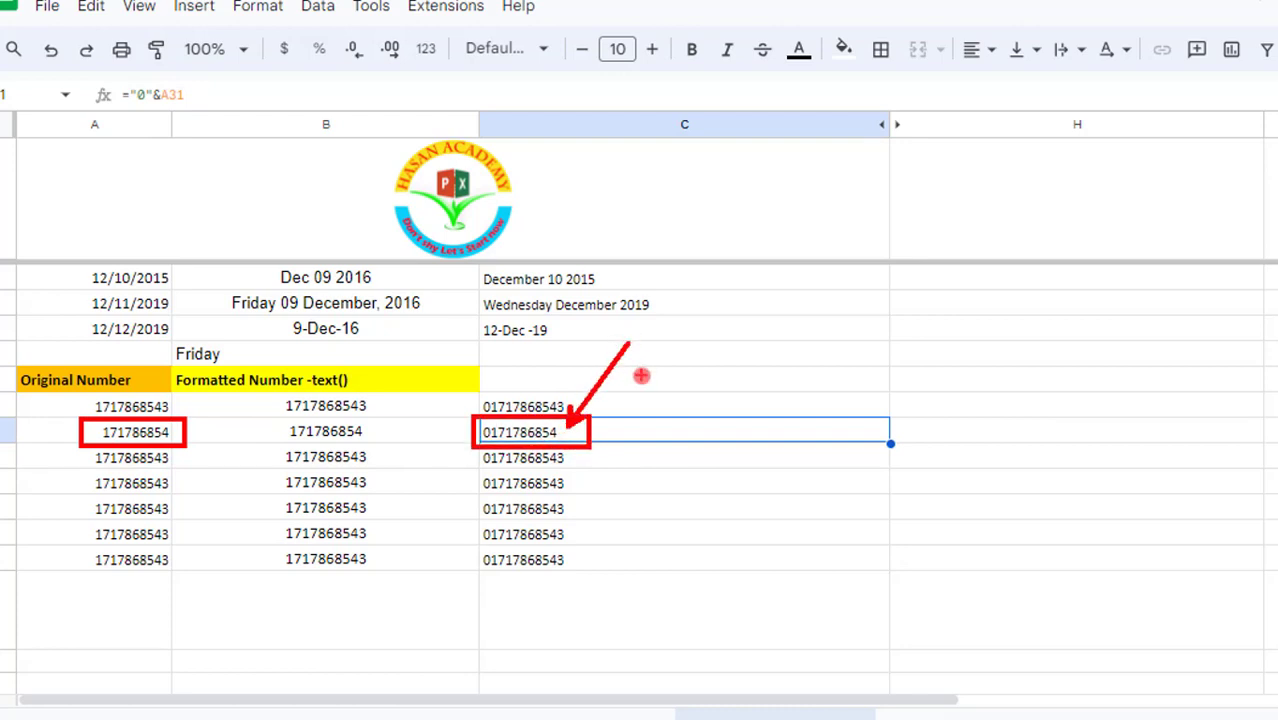
{"action": "key", "text": "Escape"}
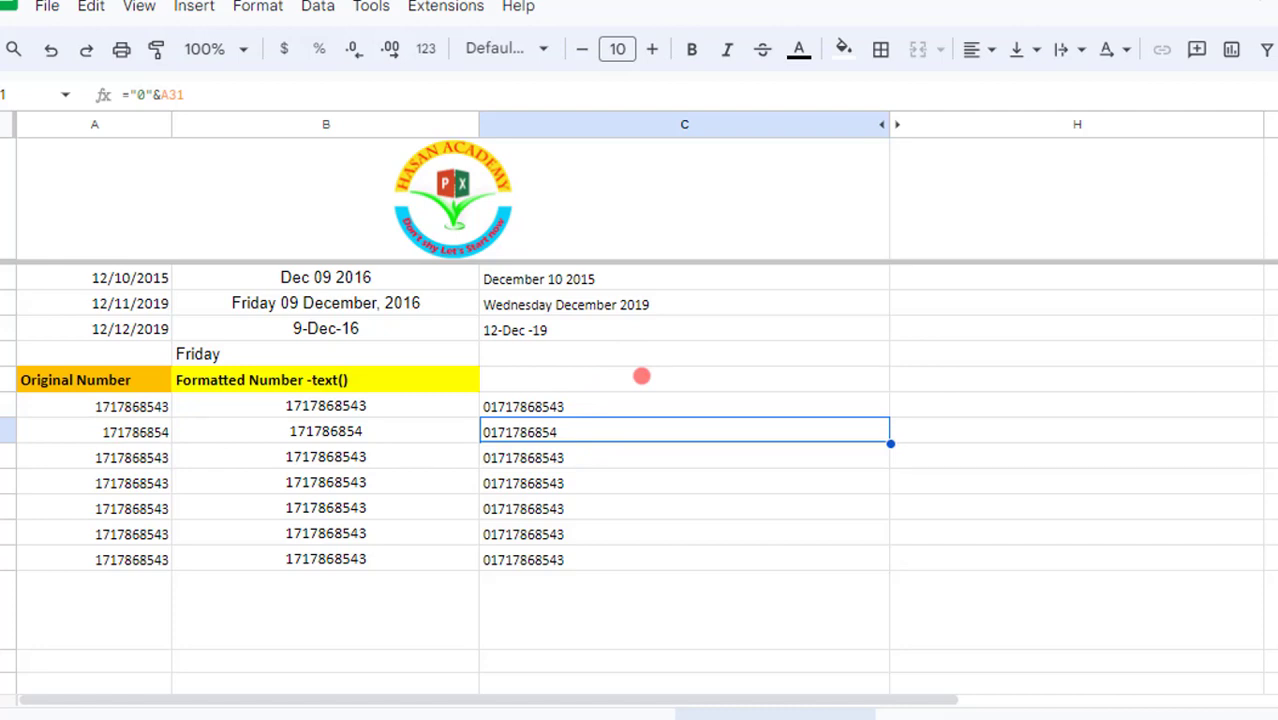
{"action": "key", "text": "ctrl+z"}
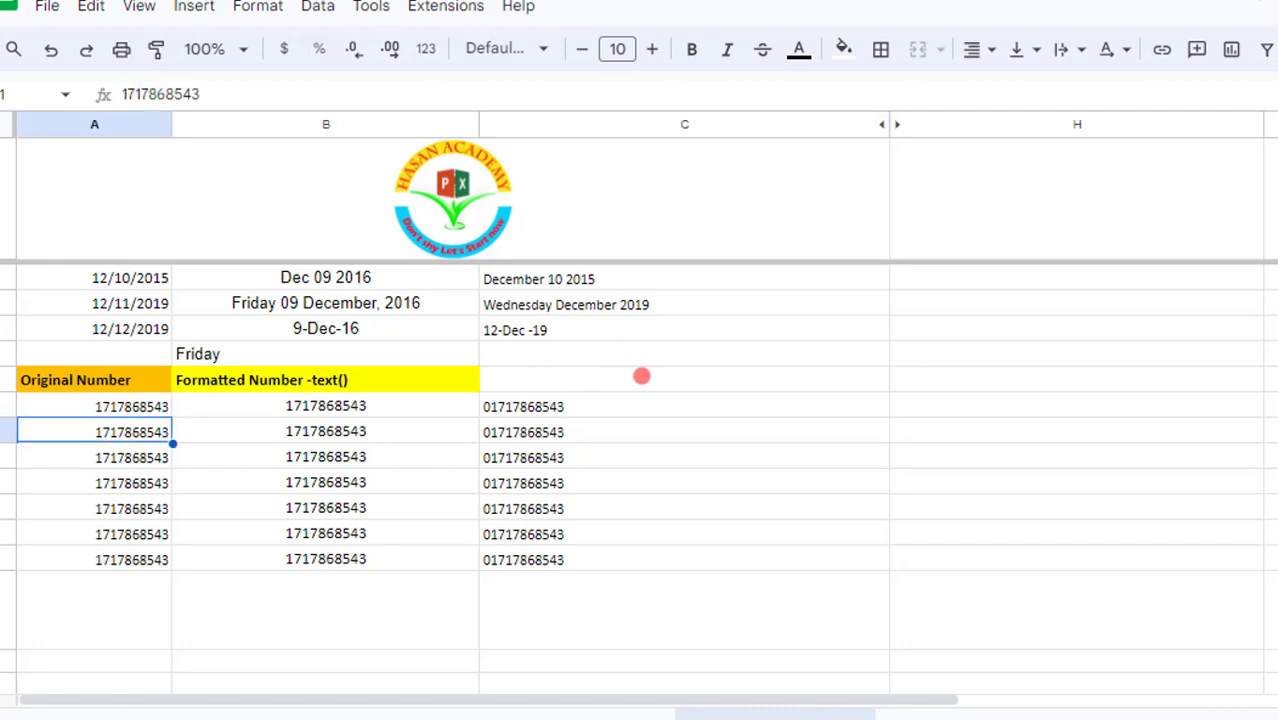
Replace the C30 formula with the suggested =TEXT(B30,"0000000").
{"action": "left_click", "coordinate": [580, 414]}
{"action": "type", "text": "=t"}
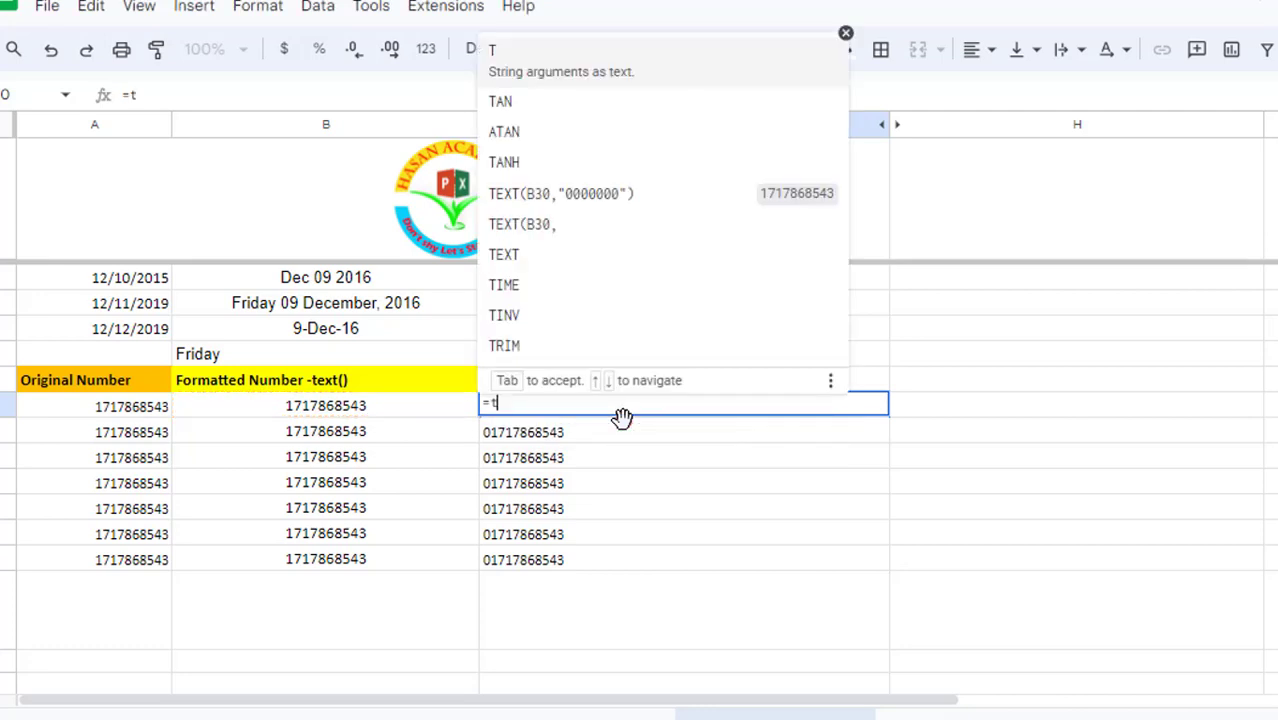
{"action": "left_click", "coordinate": [615, 408]}
{"action": "type", "text": "ex"}
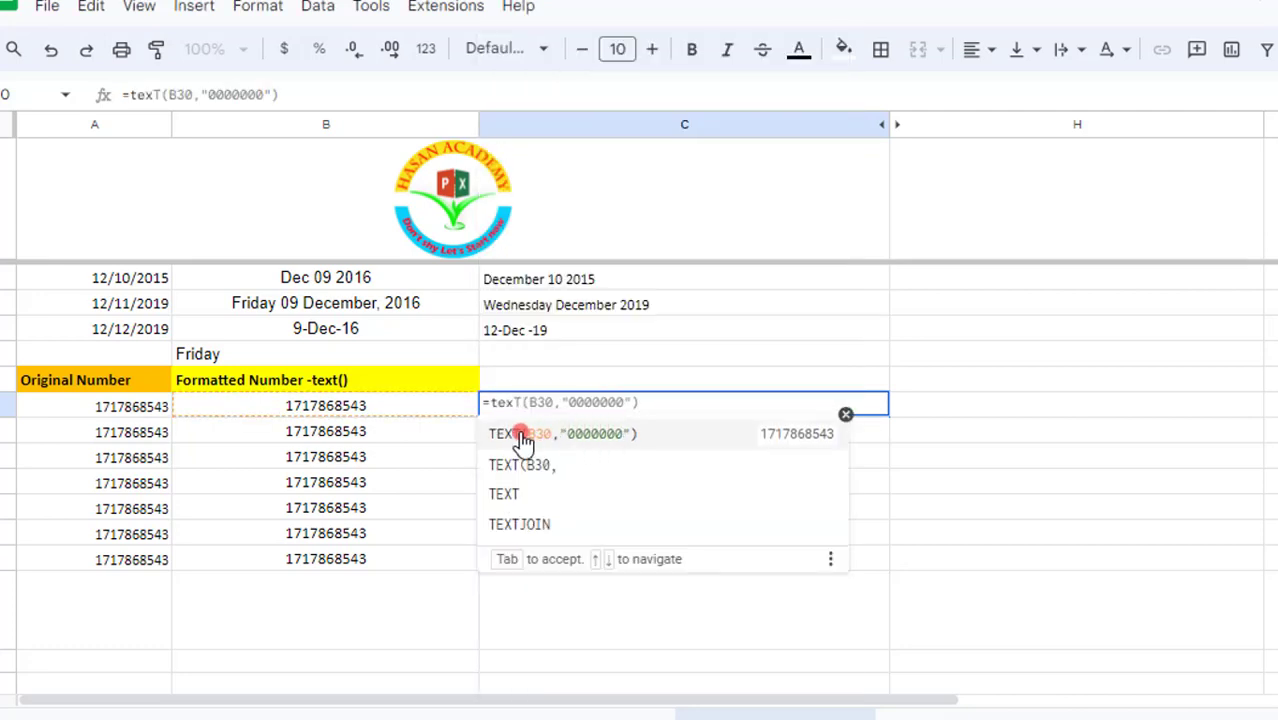
{"action": "left_click", "coordinate": [519, 437]}
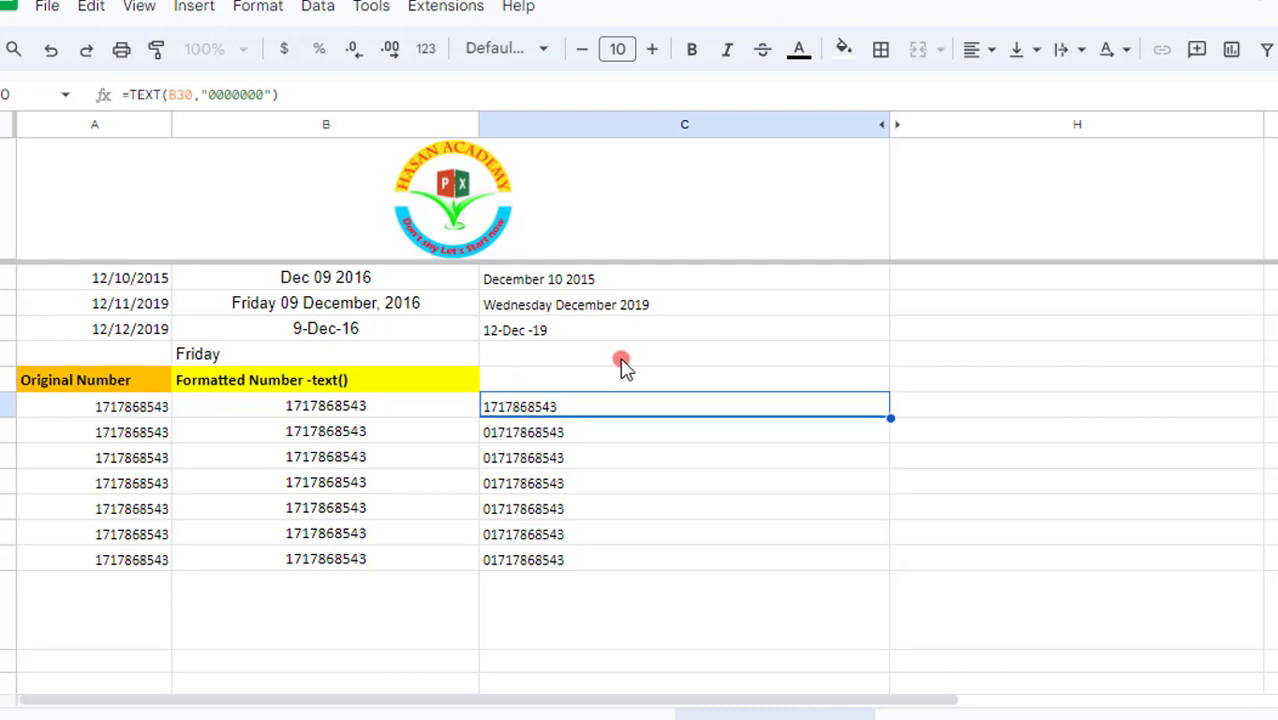
Clear the formulas in C30:C36 and return to C30.
{"action": "key", "text": "shift+Down"}
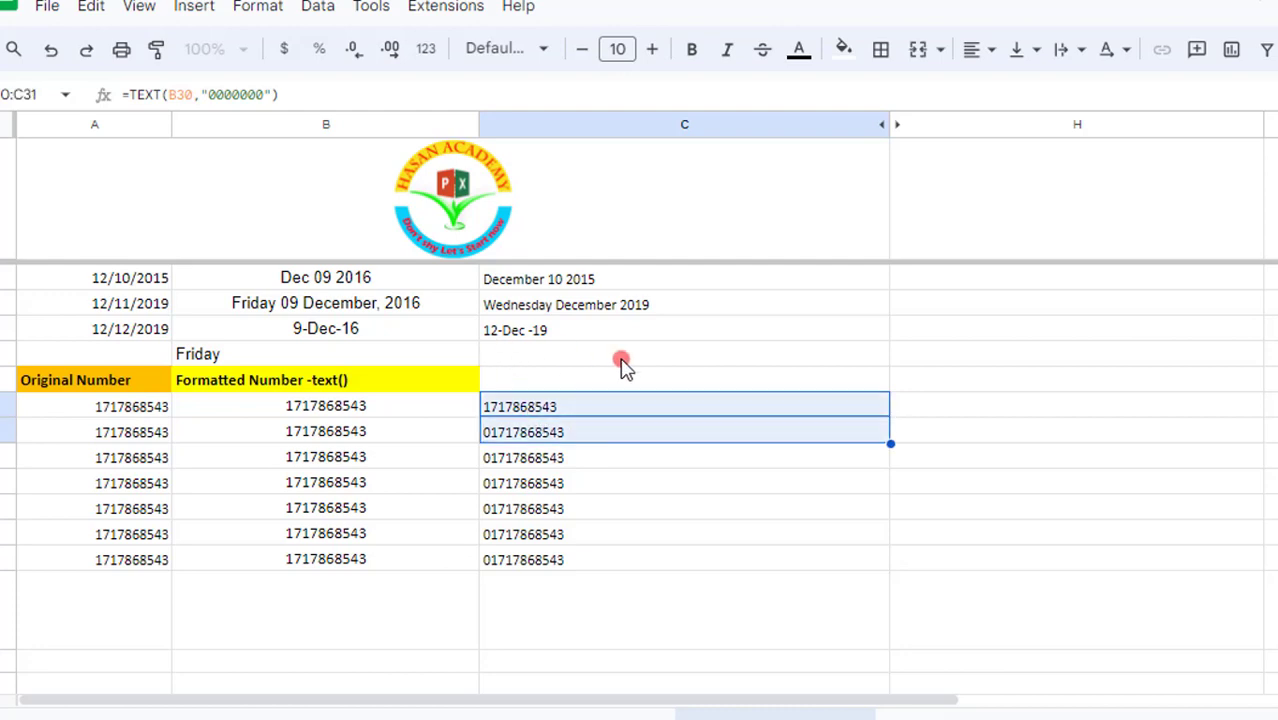
{"action": "key", "text": "shift+Down"}
{"action": "key", "text": "shift+Down"}
{"action": "key", "text": "shift+Down"}
{"action": "key", "text": "shift+Down"}
{"action": "key", "text": "shift+Down"}
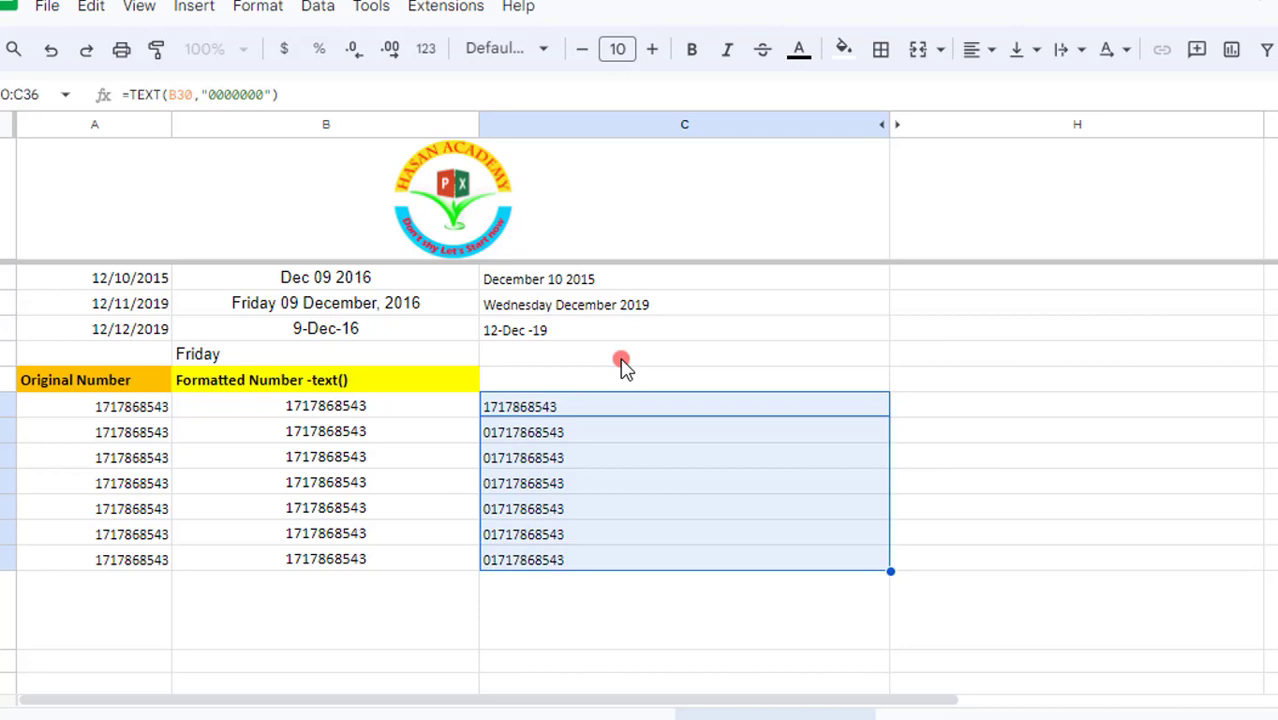
{"action": "key", "text": "Delete"}
{"action": "key", "text": "shift+Up"}
{"action": "key", "text": "shift+Up"}
{"action": "key", "text": "shift+Up"}
{"action": "key", "text": "shift+Up"}
{"action": "key", "text": "shift+Up"}
{"action": "key", "text": "shift+Up"}
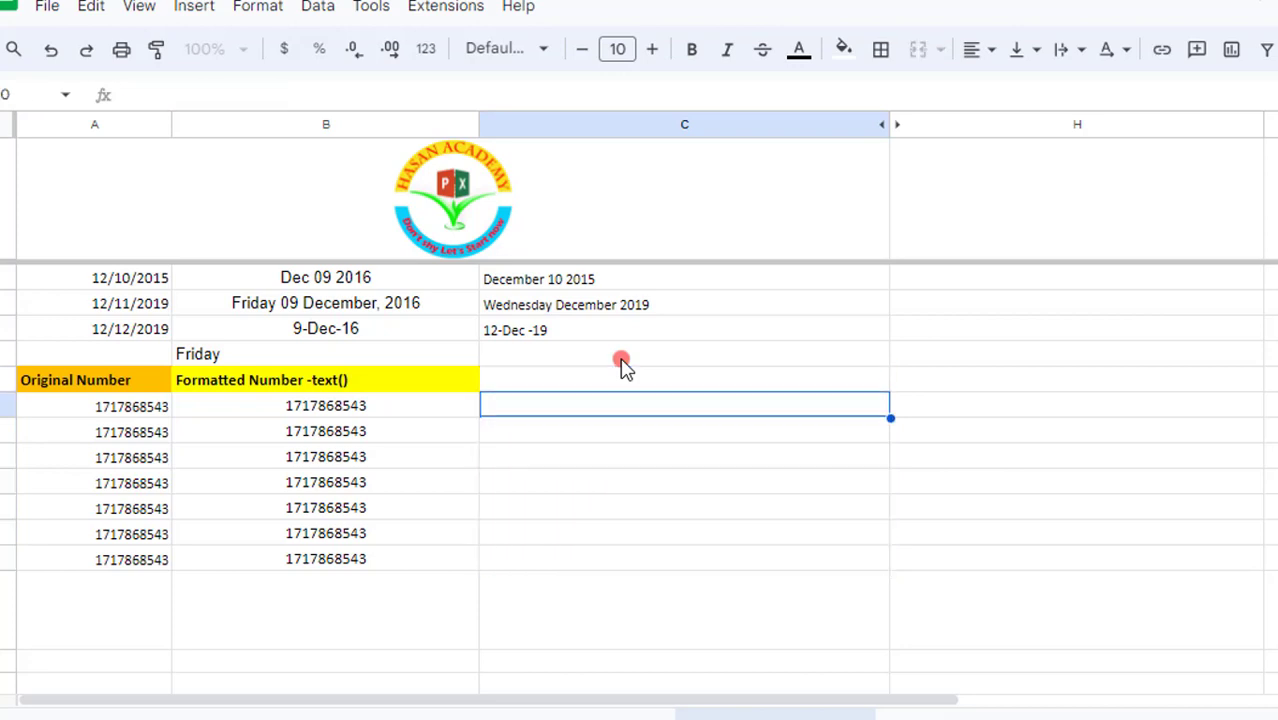
{"action": "type", "text": "=te"}
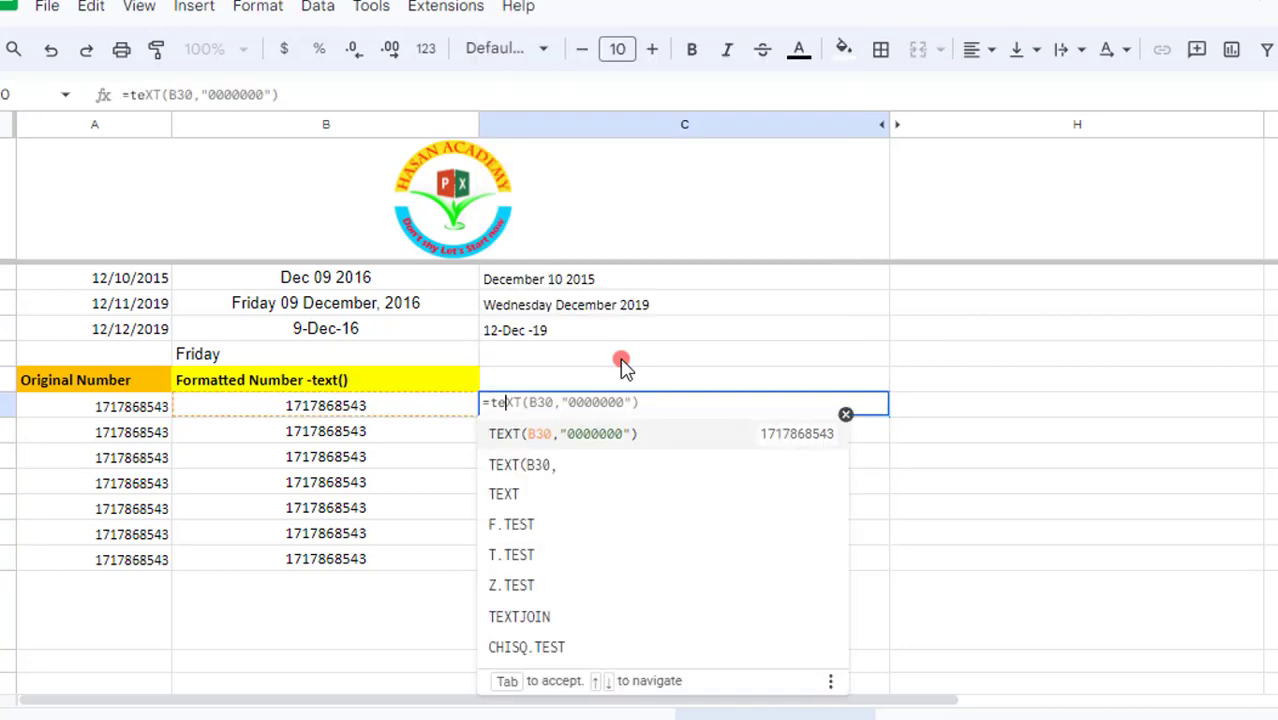
{"action": "type", "text": "xt"}
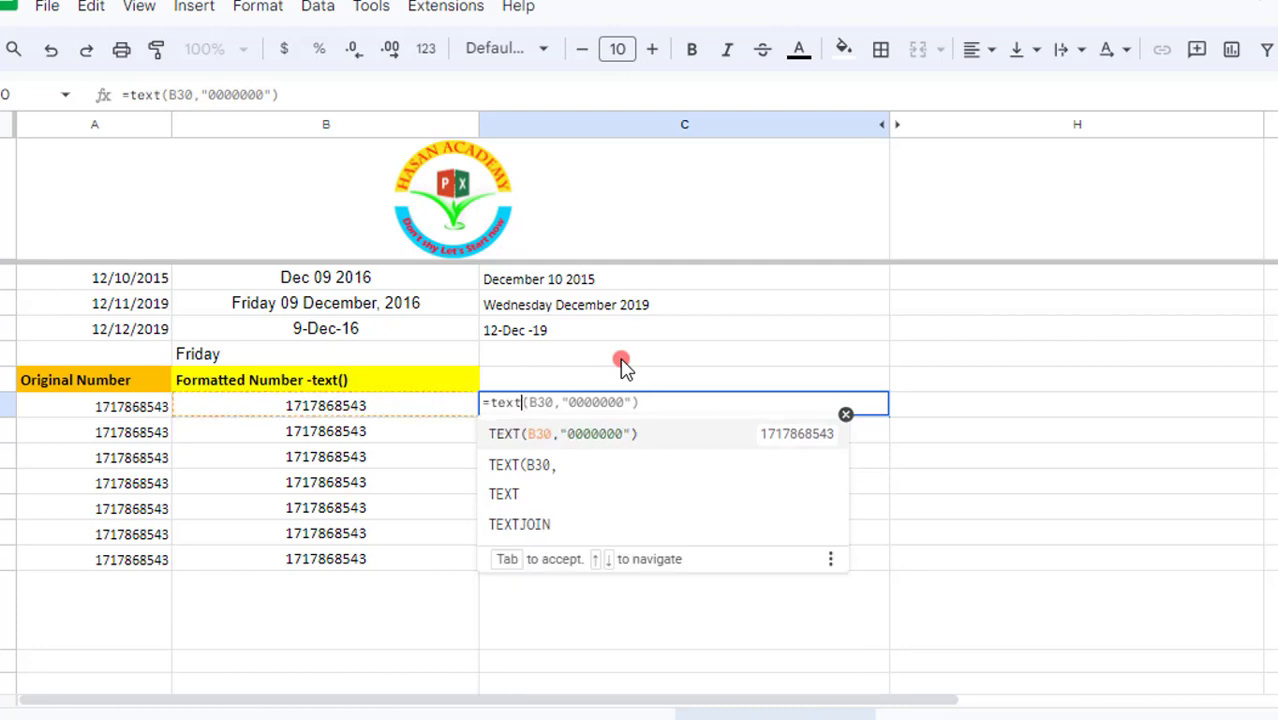
{"action": "type", "text": "("}
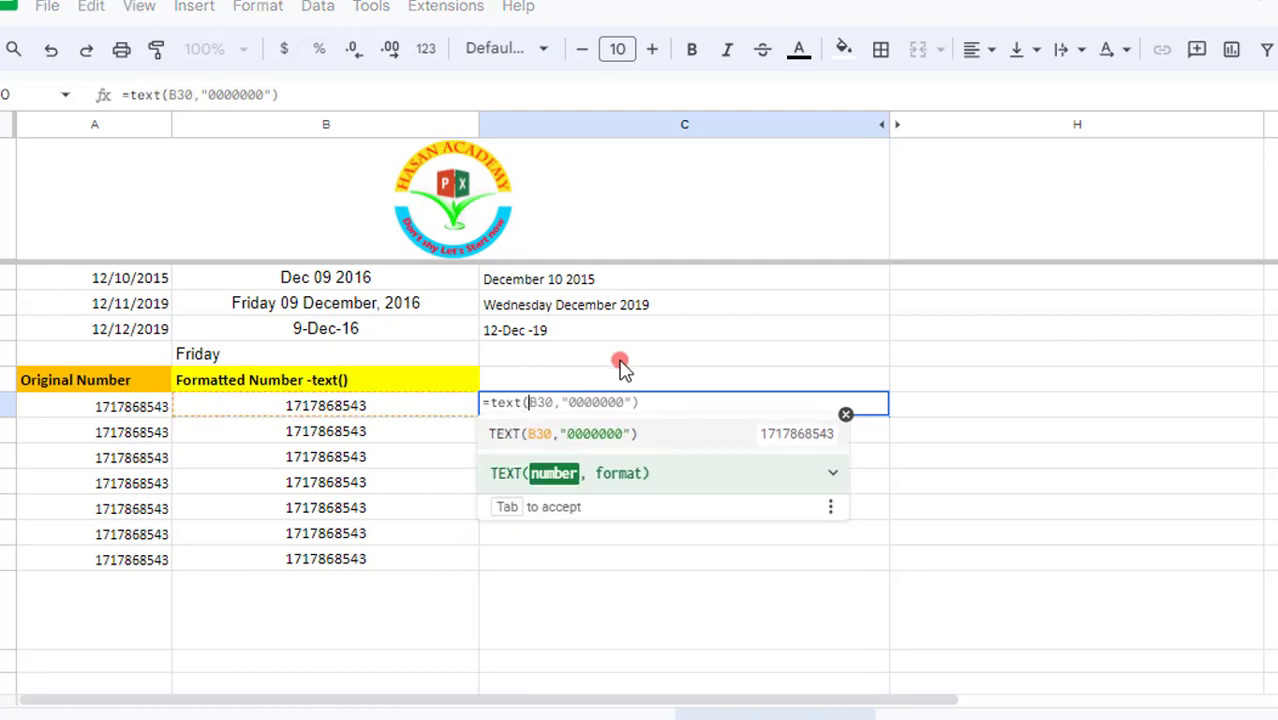
{"action": "left_click", "coordinate": [133, 410]}
{"action": "type", "text": ","}
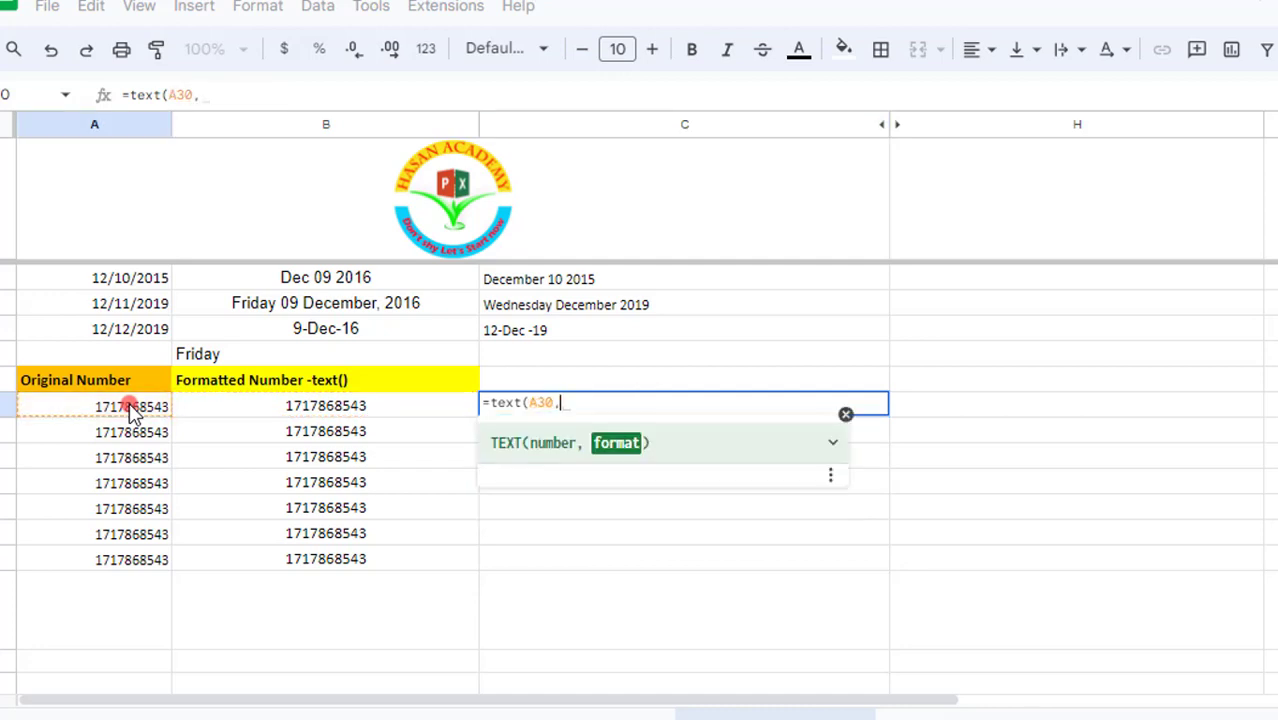
{"action": "type", "text": "\""}
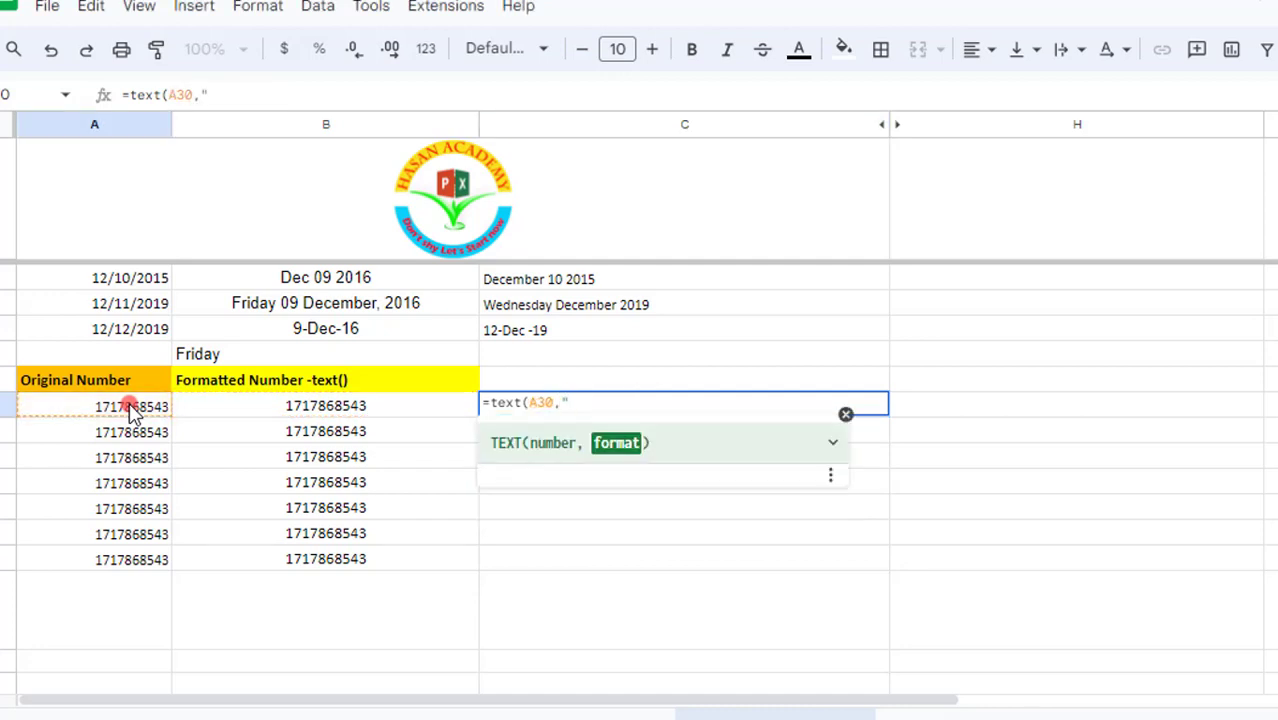
{"action": "type", "text": "0000"}
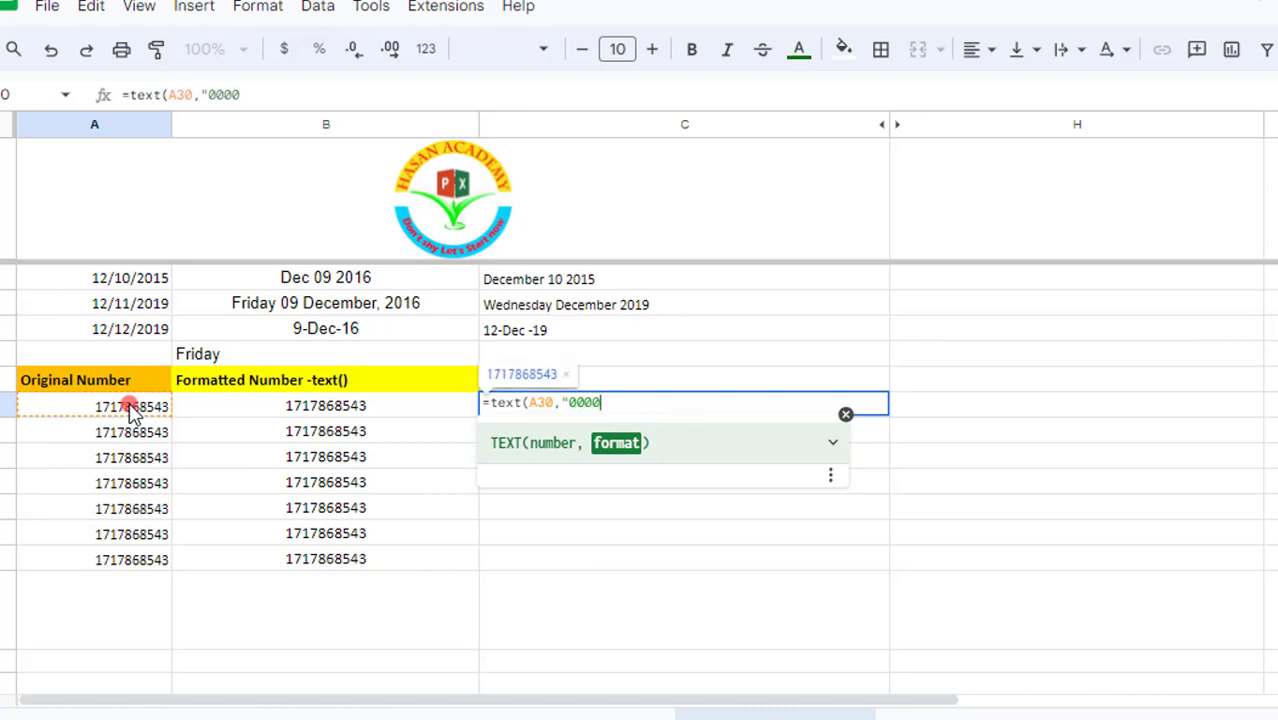
{"action": "type", "text": "00000000"}
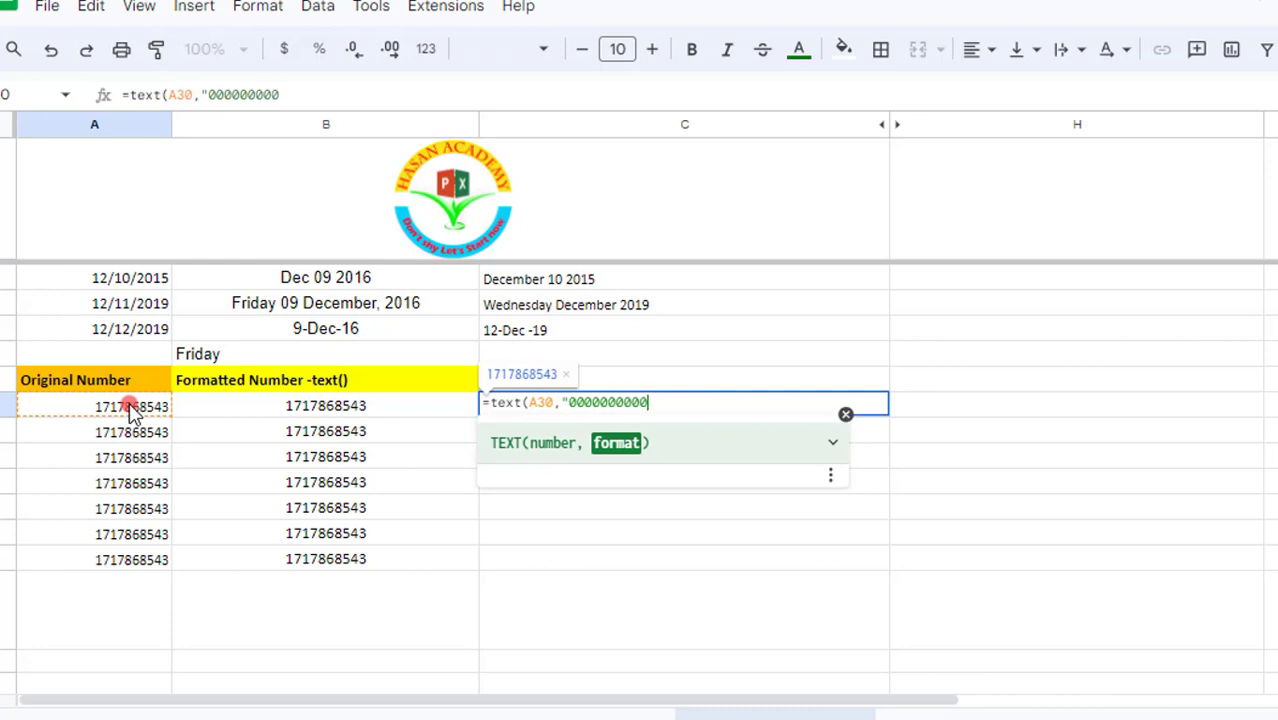
{"action": "type", "text": "\""}
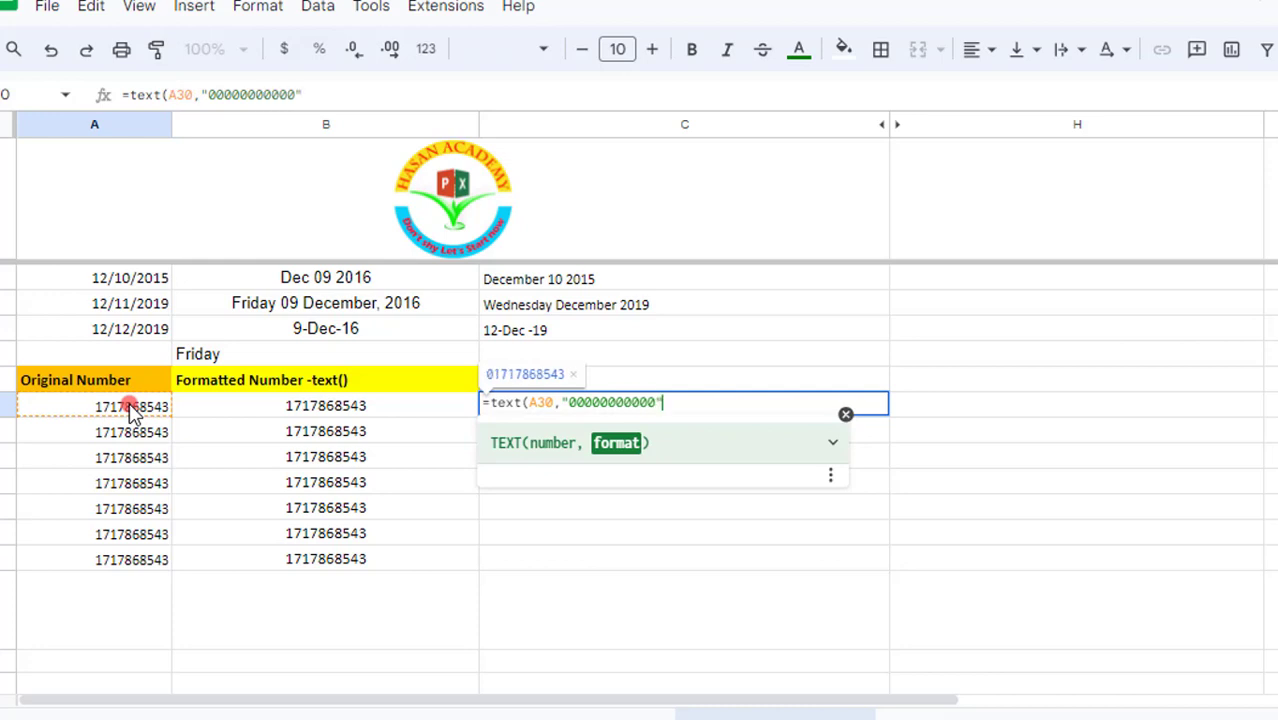
{"action": "type", "text": ")"}
{"action": "key", "text": "Return"}
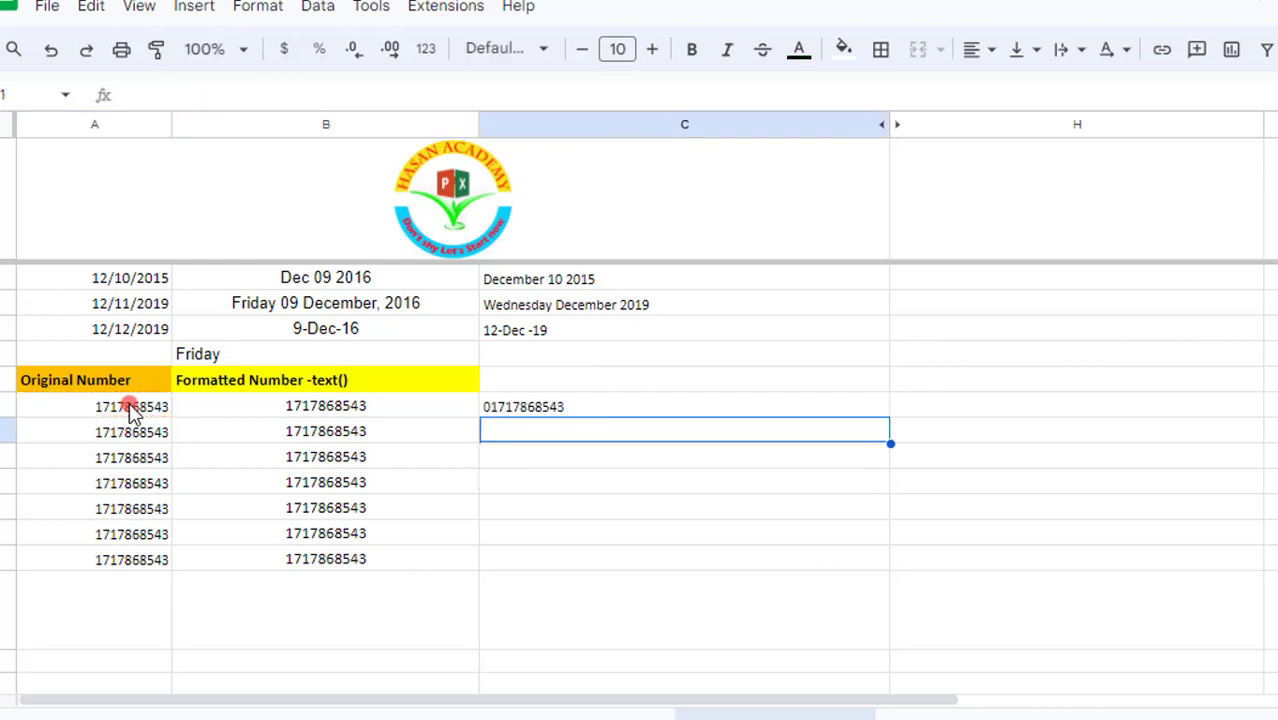
{"action": "left_click", "coordinate": [746, 408]}
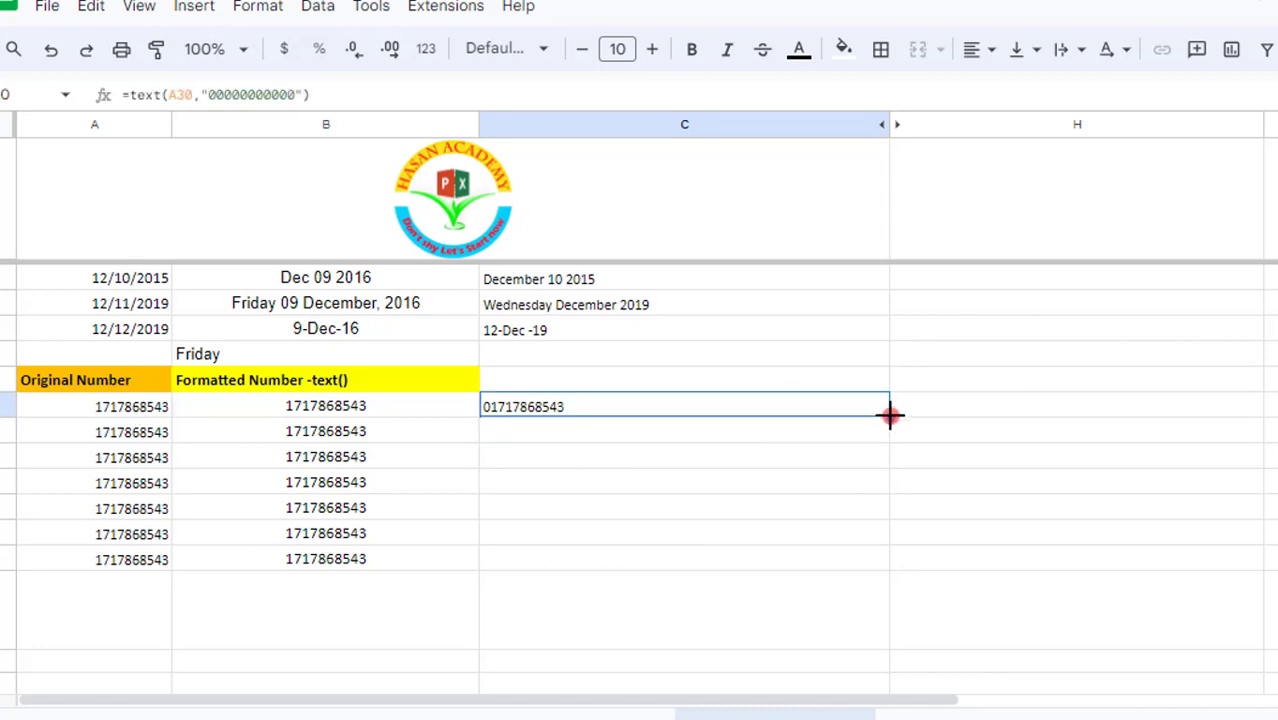
{"action": "left_click_drag", "start_coordinate": [891, 417], "coordinate": [870, 560]}
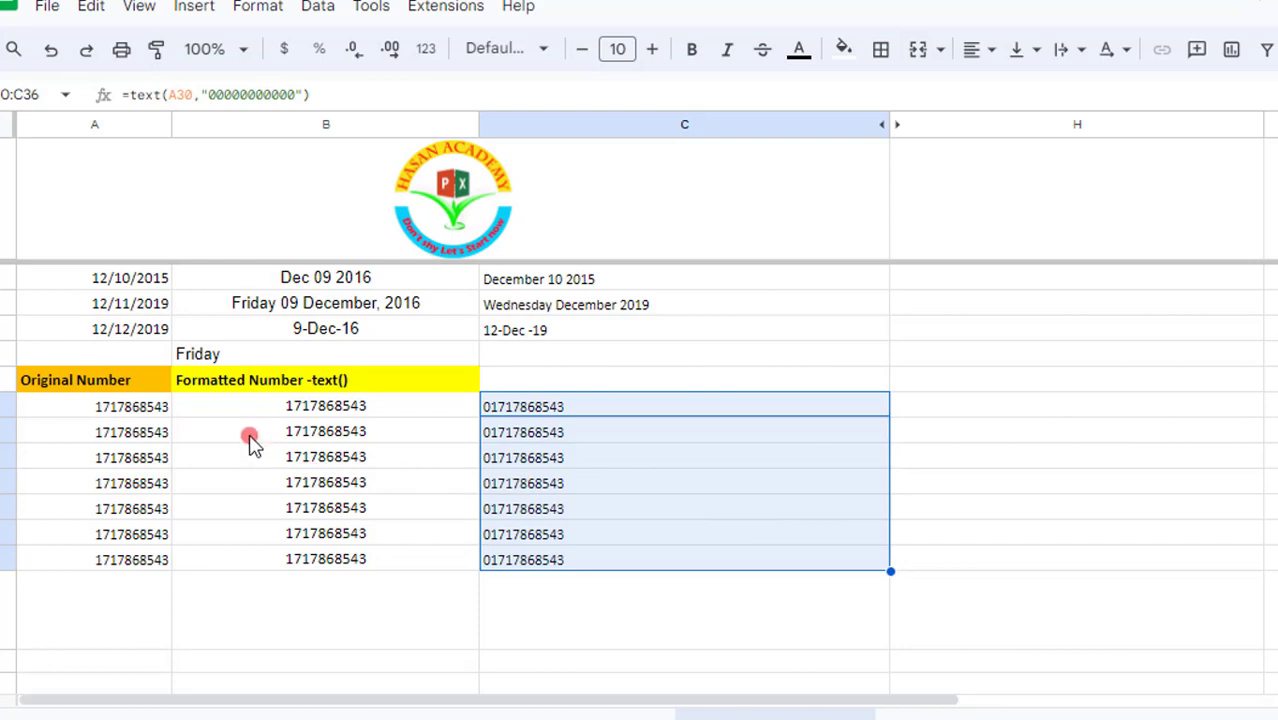
Shorten the original number in A31 by removing its last digit.
{"action": "left_click", "coordinate": [155, 432]}
{"action": "left_click", "coordinate": [228, 90]}
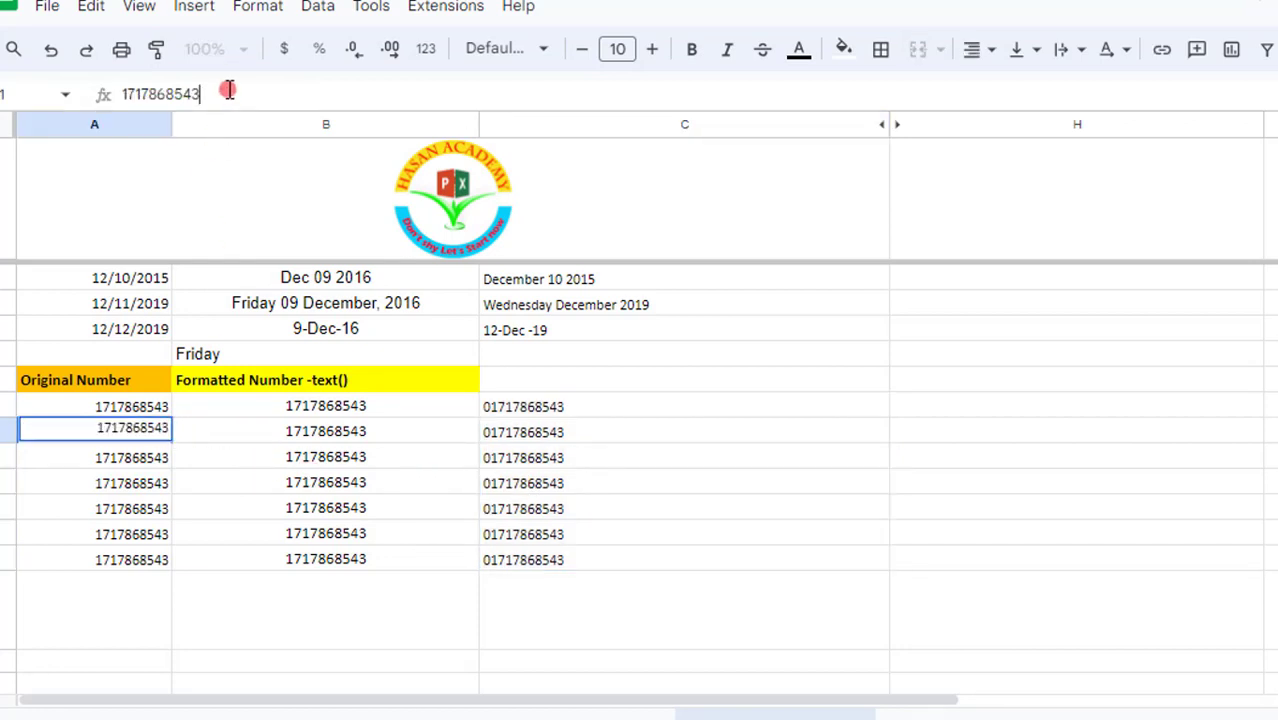
{"action": "key", "text": "BackSpace"}
{"action": "key", "text": "Return"}
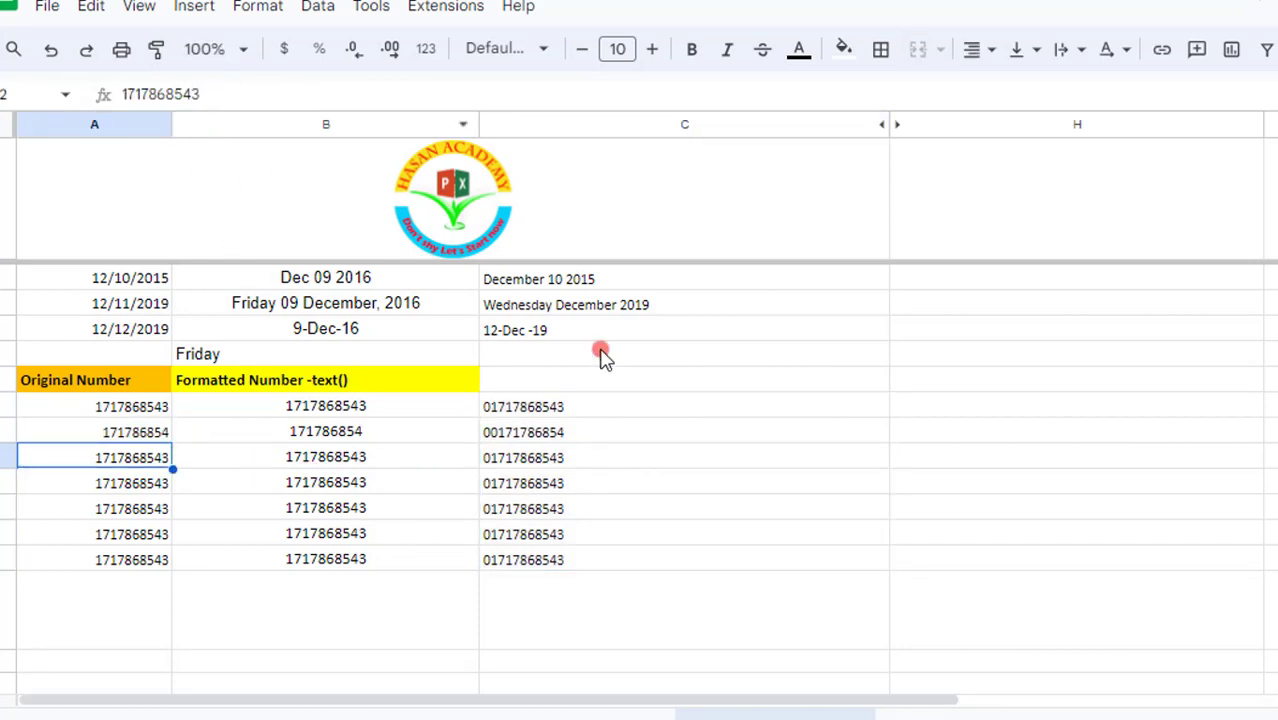
Compare the shortened number in A31 with the TEXT formula's zero-padded version in C31.
{"action": "left_click", "coordinate": [530, 440]}
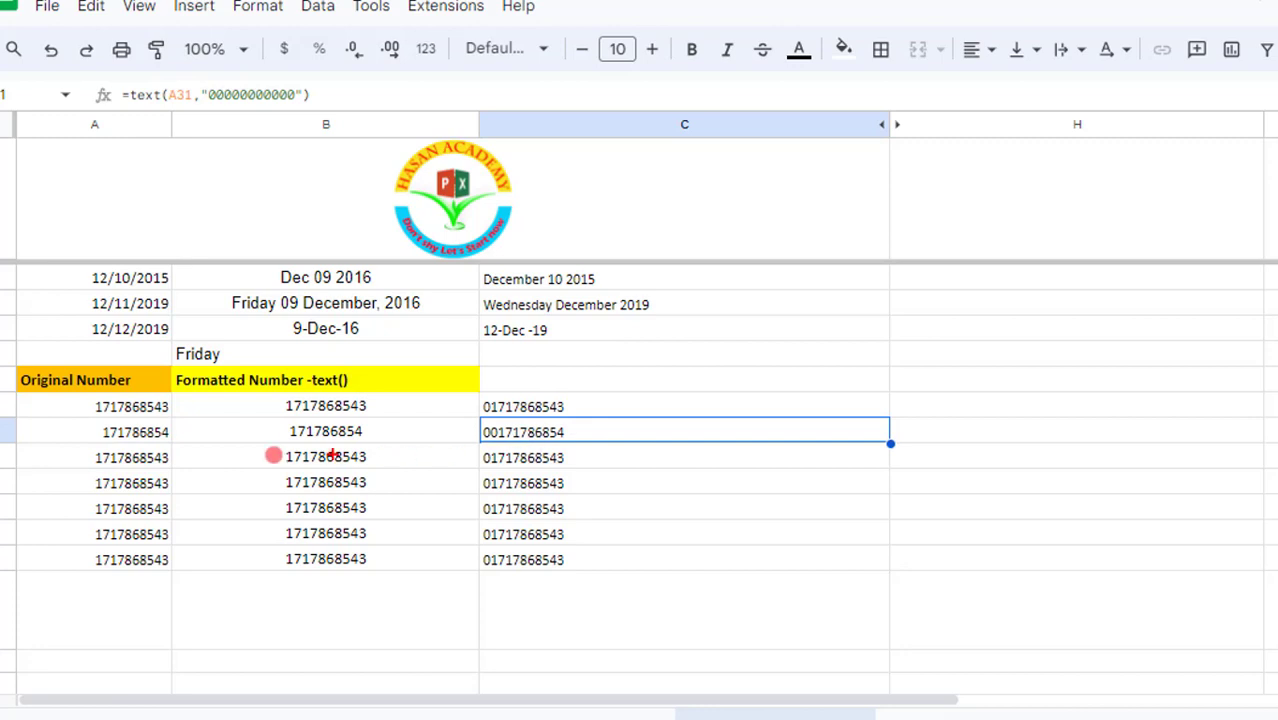
{"action": "left_click_drag", "start_coordinate": [88, 421], "coordinate": [174, 446]}
{"action": "left_click_drag", "start_coordinate": [476, 414], "coordinate": [614, 454]}
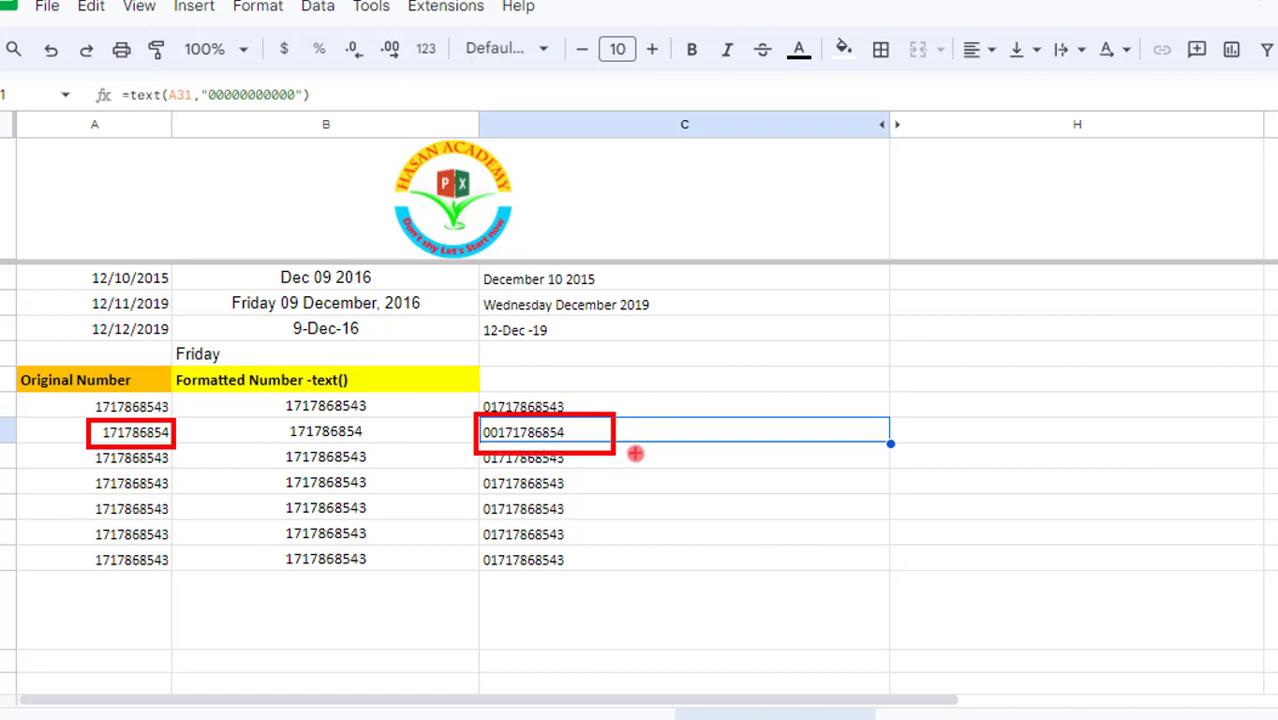
{"action": "key", "text": "Escape"}
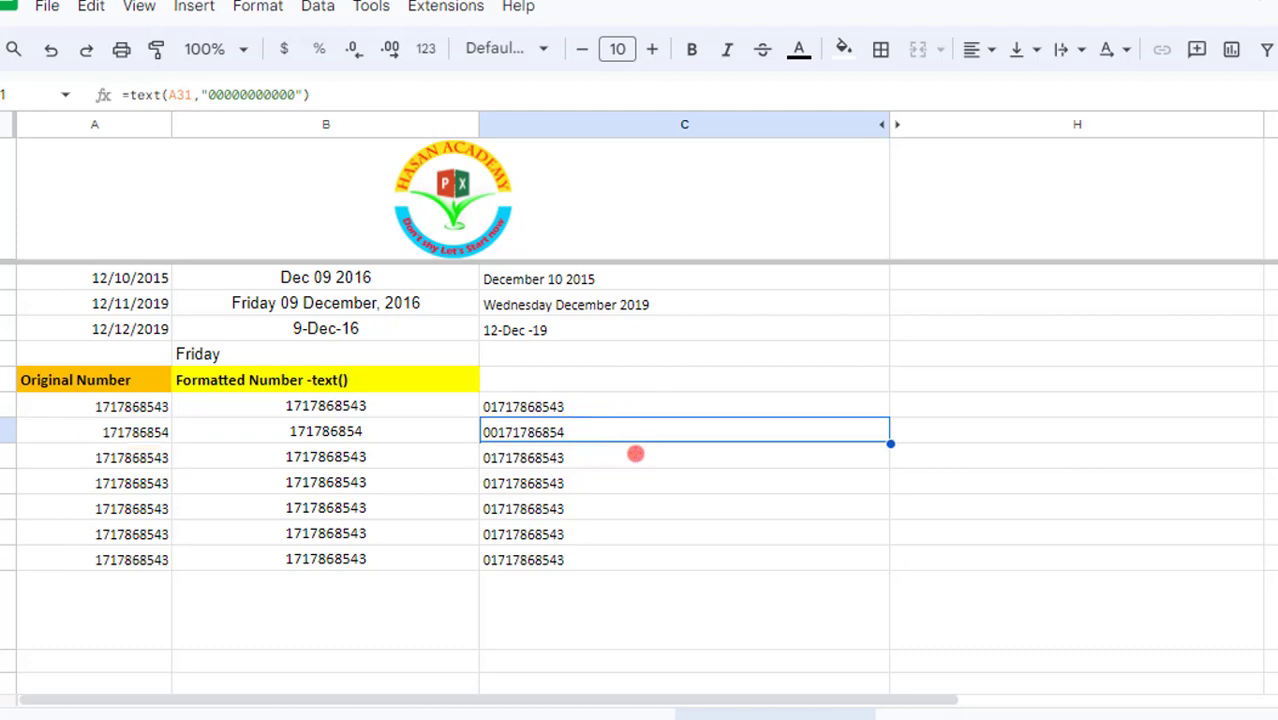
{"action": "scroll", "coordinate": [650, 316], "scroll_direction": "up", "scroll_amount": 7}
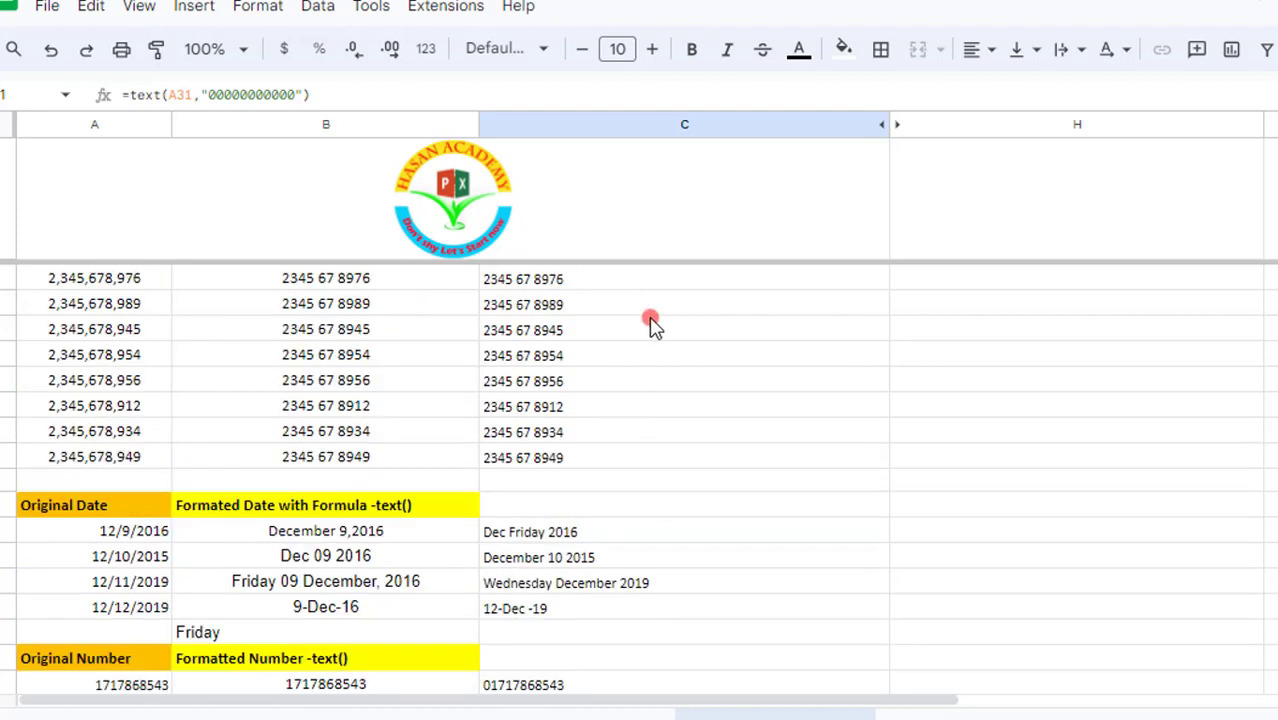